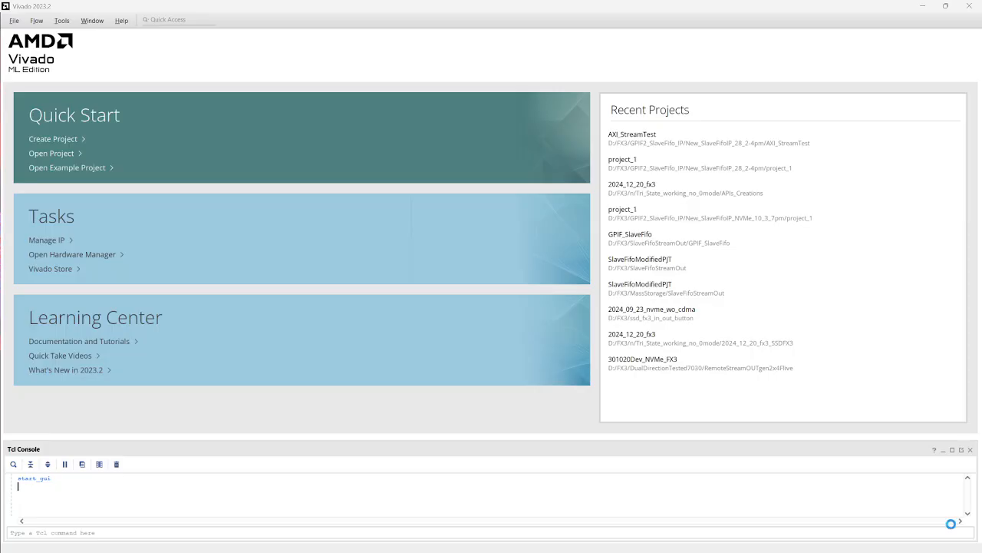
# Step: Start a new project named AXI_STREAM_FIFO_Test, keeping the suggested location and project subdirectory
pyautogui.click(57, 140)
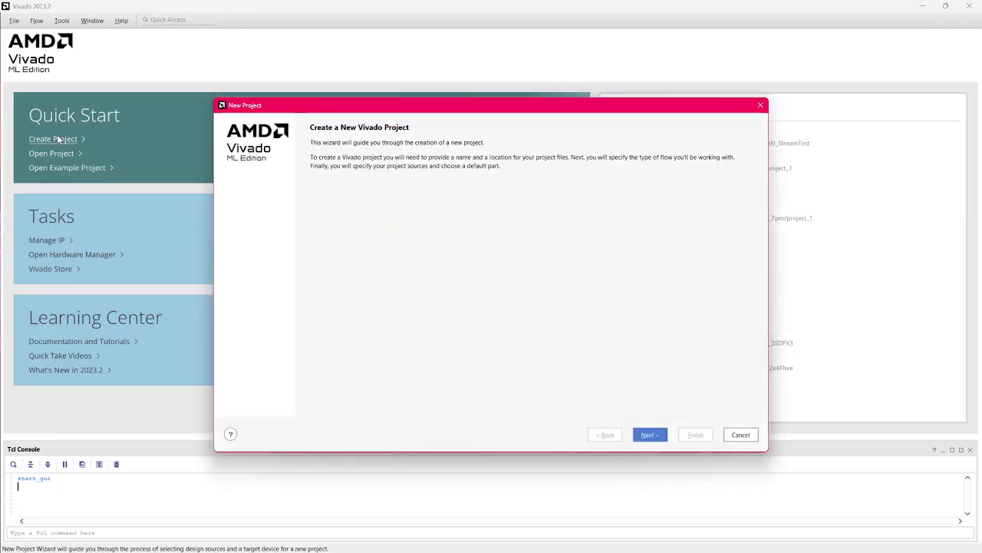
pyautogui.click(652, 436)
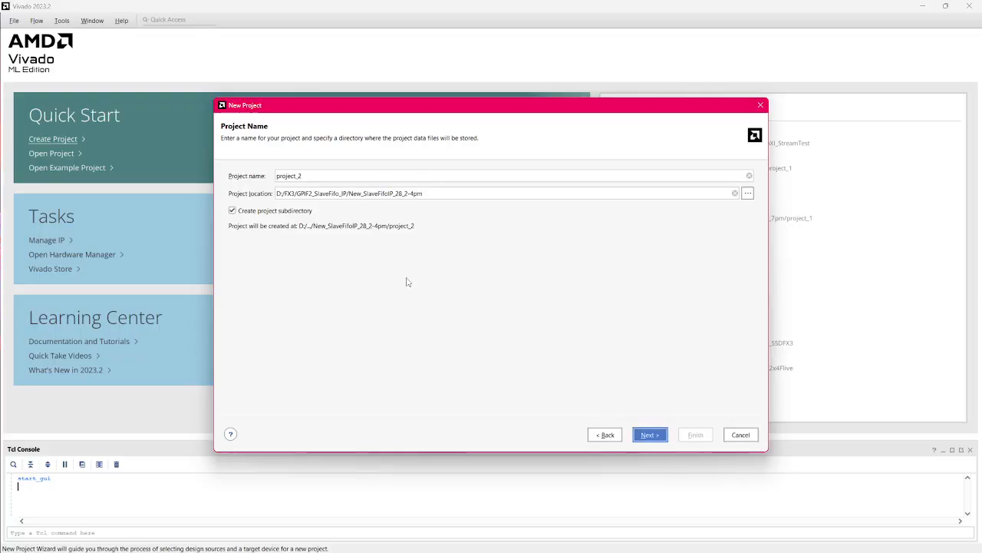
pyautogui.click(309, 175)
pyautogui.moveTo(310, 176); pyautogui.dragTo(276, 176)
pyautogui.write('A')
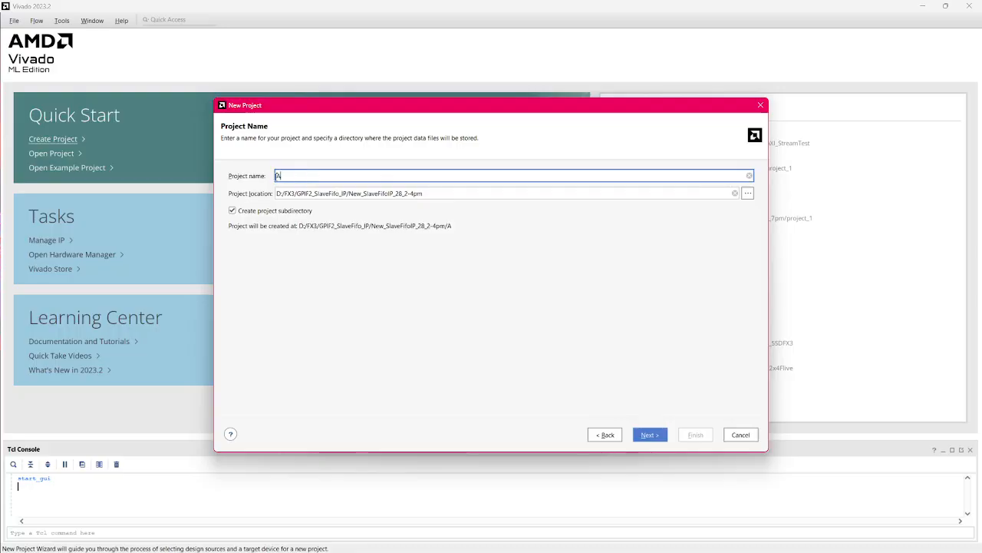
pyautogui.write('xi')
pyautogui.press('BackSpace')
pyautogui.write('XI_STREAM')
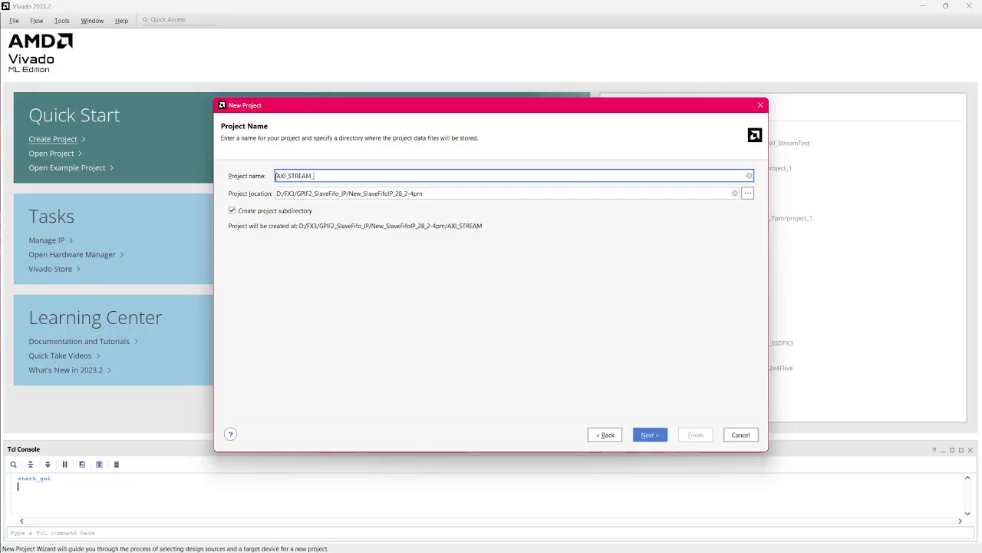
pyautogui.write('_FIFO')
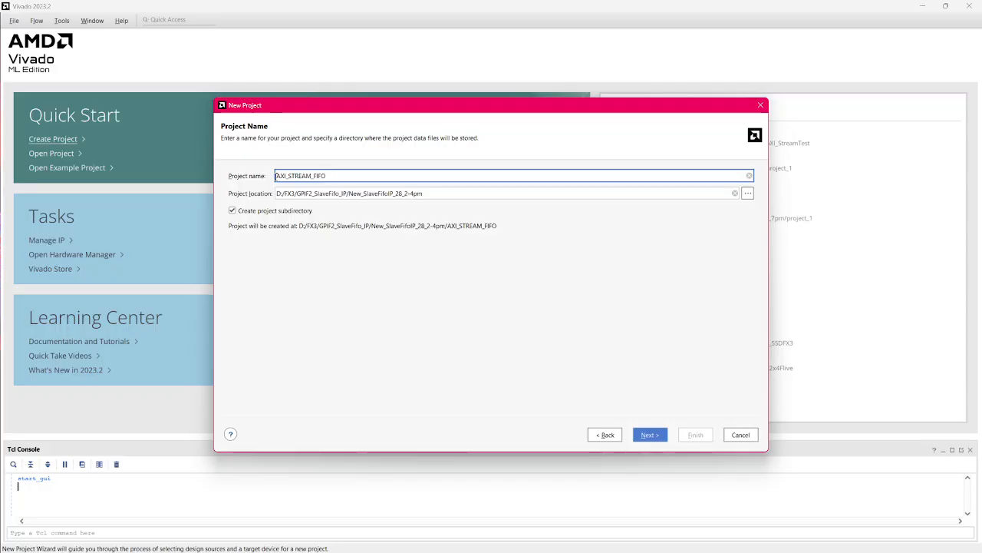
pyautogui.write('_Test')
pyautogui.click(648, 435)
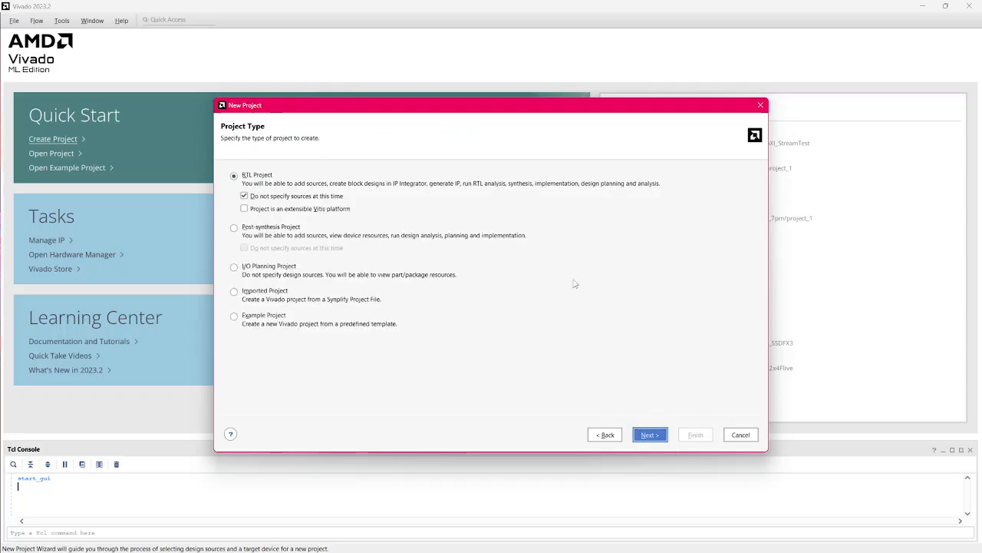
# Step: Create it as an RTL project without sources, targeting the PicoZed 7015 SOM + FMC Carrier V2 board
pyautogui.click(649, 435)
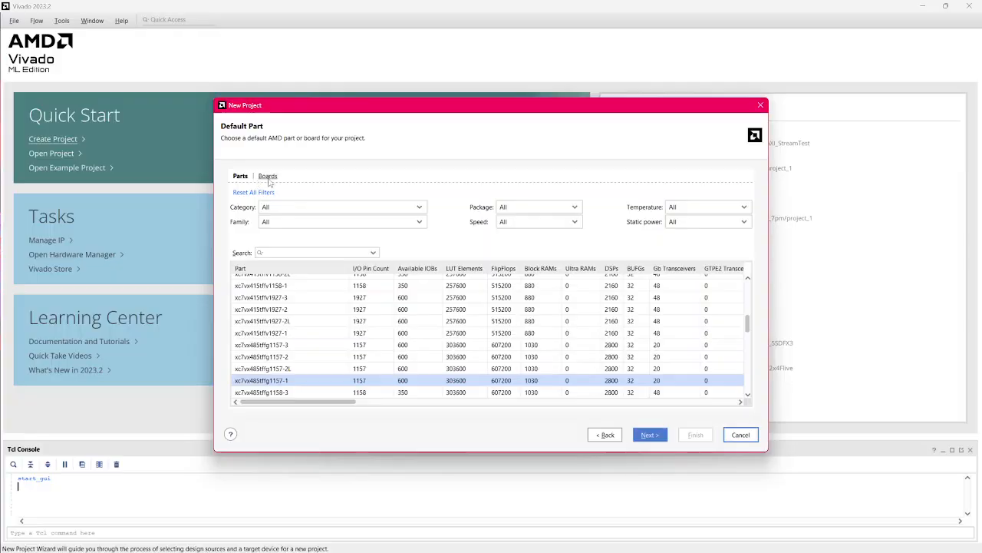
pyautogui.click(269, 177)
pyautogui.click(300, 275)
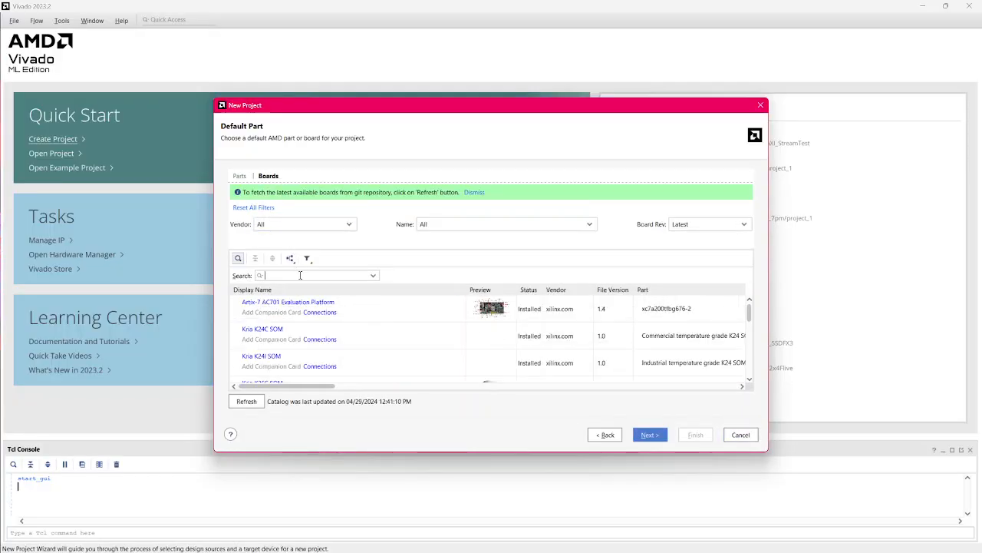
pyautogui.write('pico')
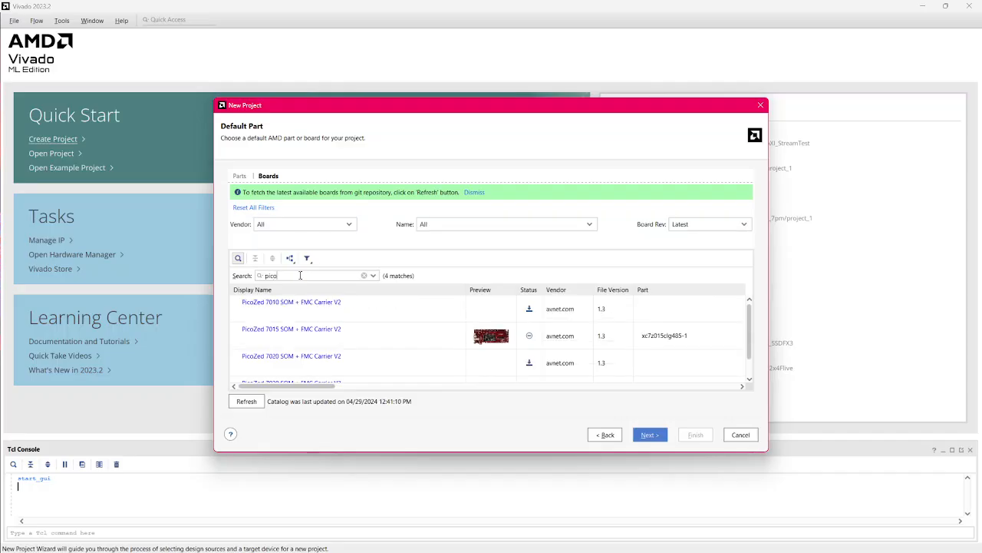
pyautogui.write('zed')
pyautogui.click(411, 340)
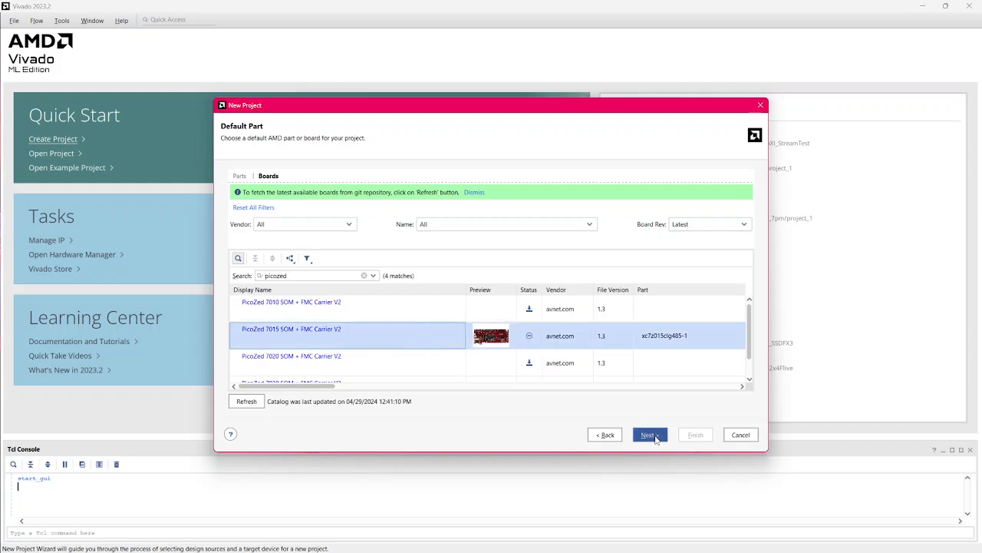
pyautogui.click(656, 439)
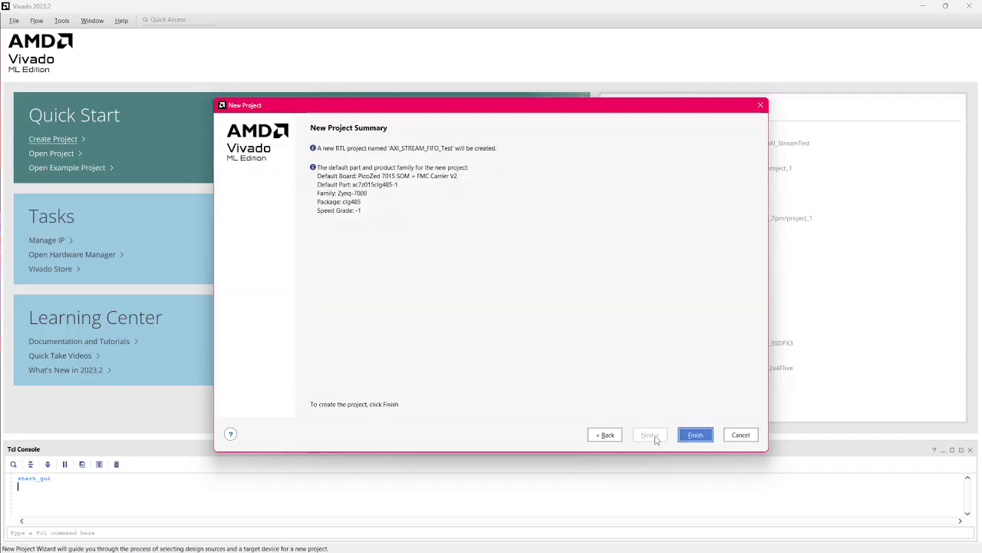
pyautogui.click(694, 435)
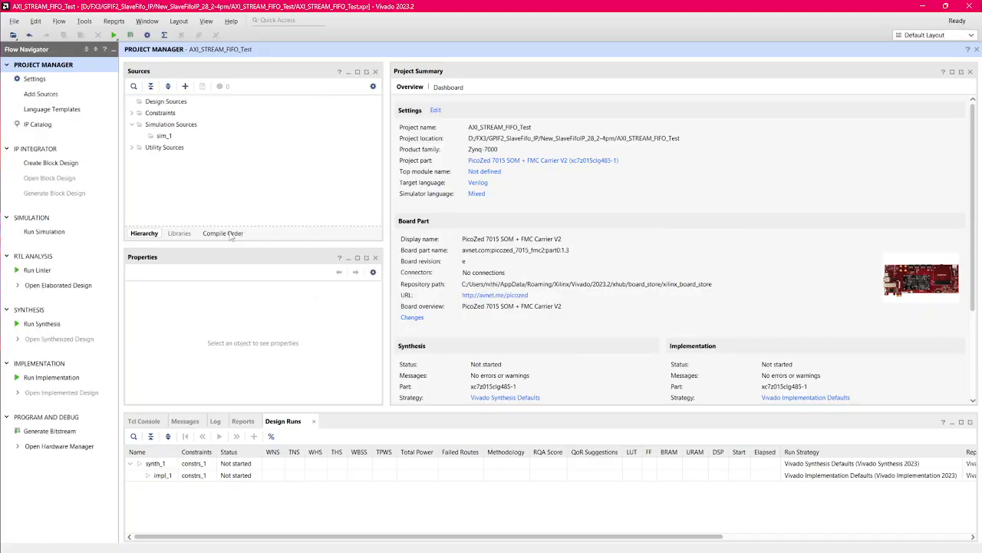
# Step: Create the block design design_1 and add a ZYNQ7 Processing System to it
pyautogui.click(69, 164)
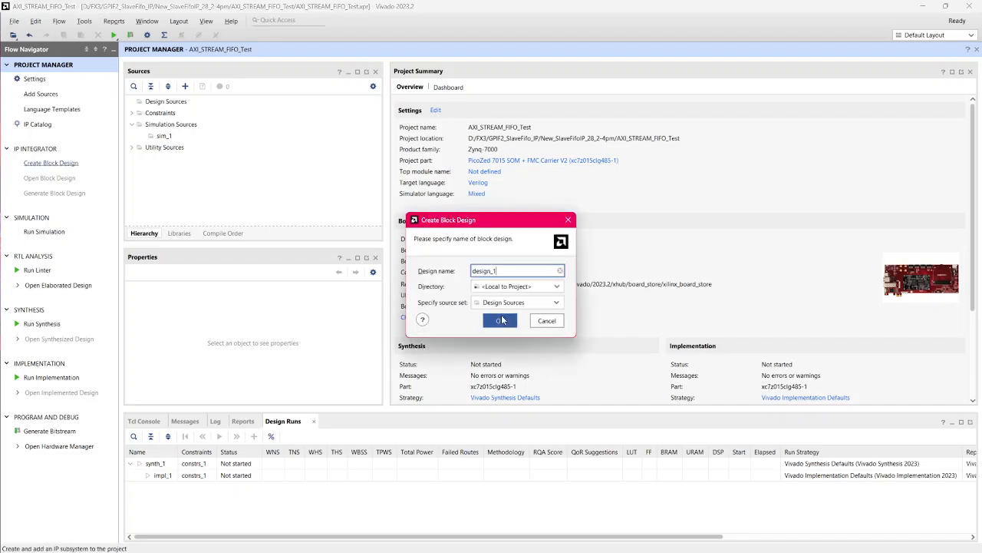
pyautogui.click(499, 321)
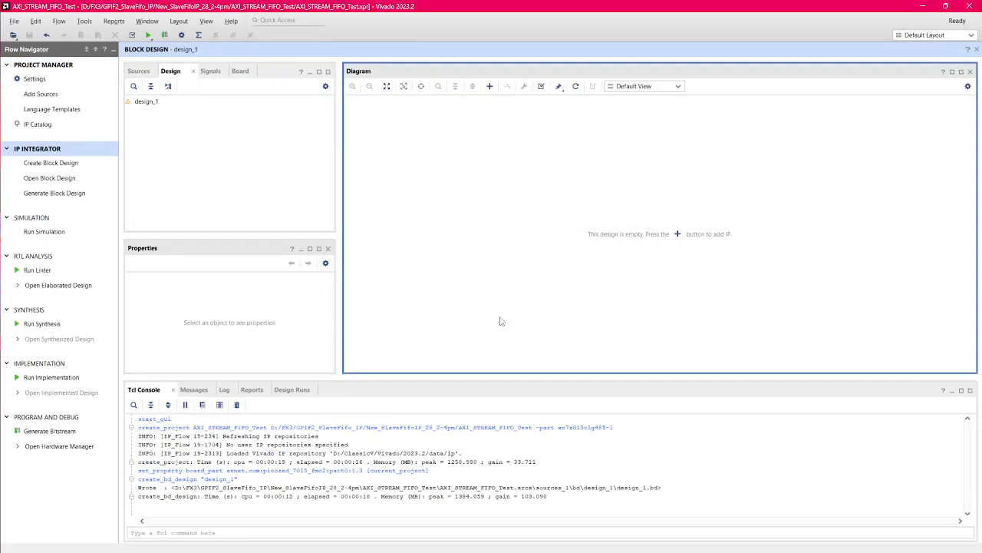
pyautogui.click(678, 234)
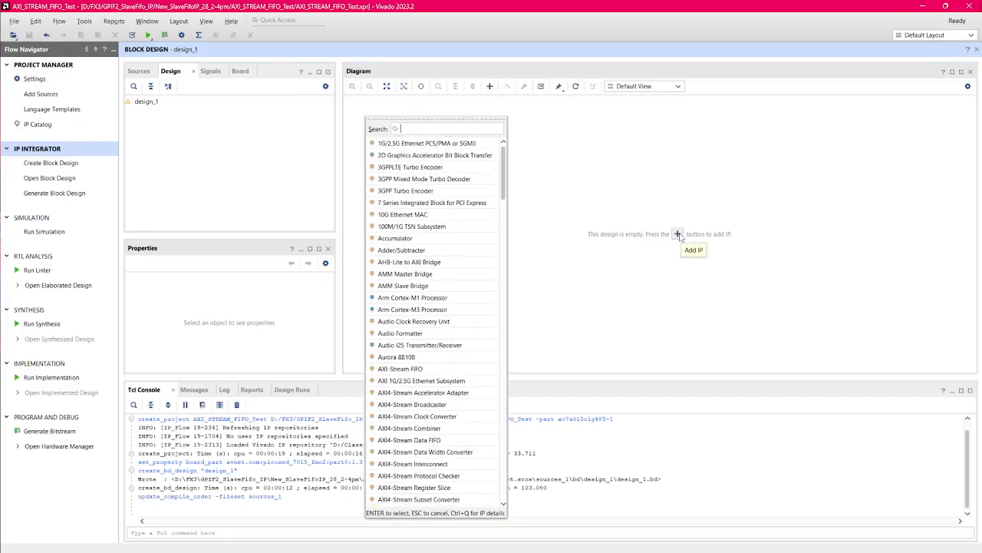
pyautogui.write('zynq')
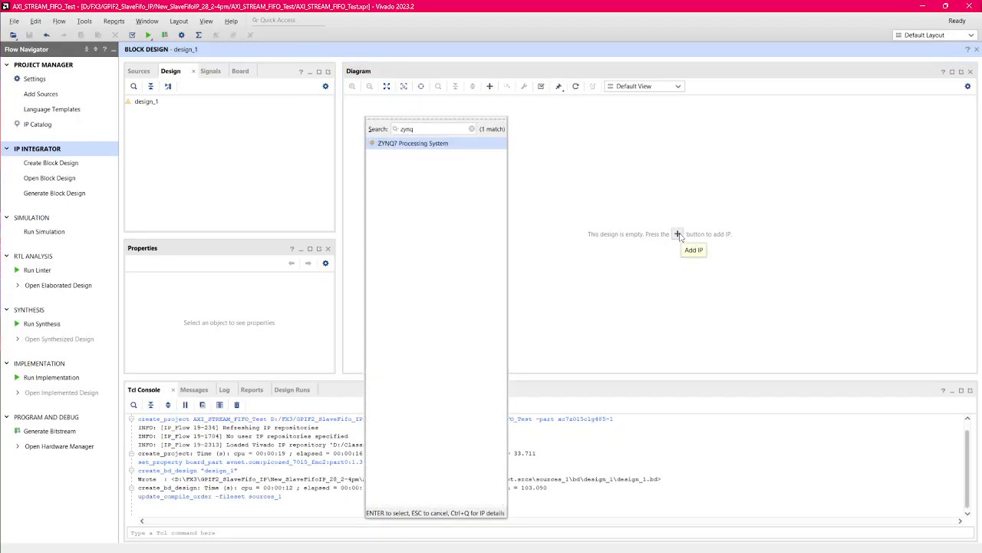
pyautogui.doubleClick(481, 145)
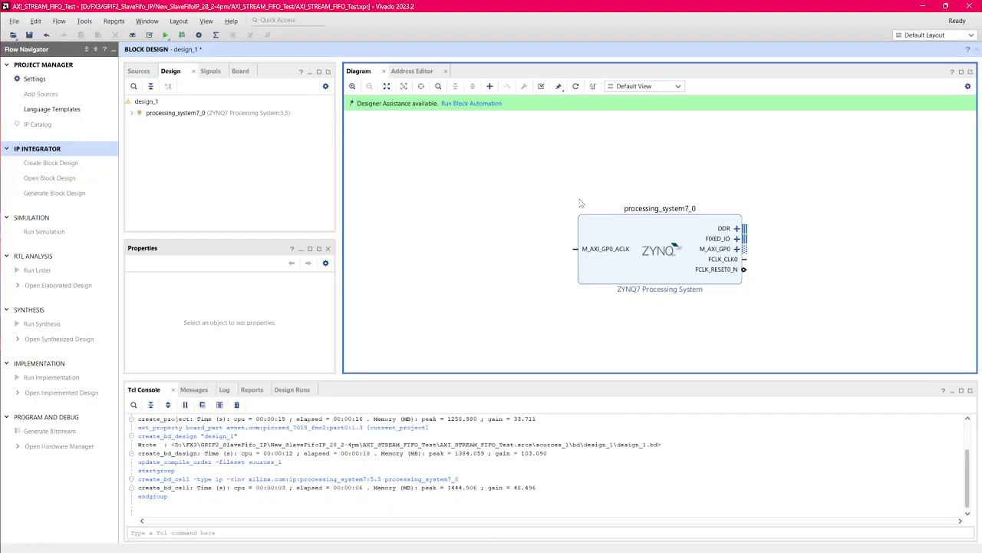
# Step: Run block automation on the Zynq block with the board preset, and enable fabric interrupts with the IRQ_F2P[15:0] port
pyautogui.click(473, 103)
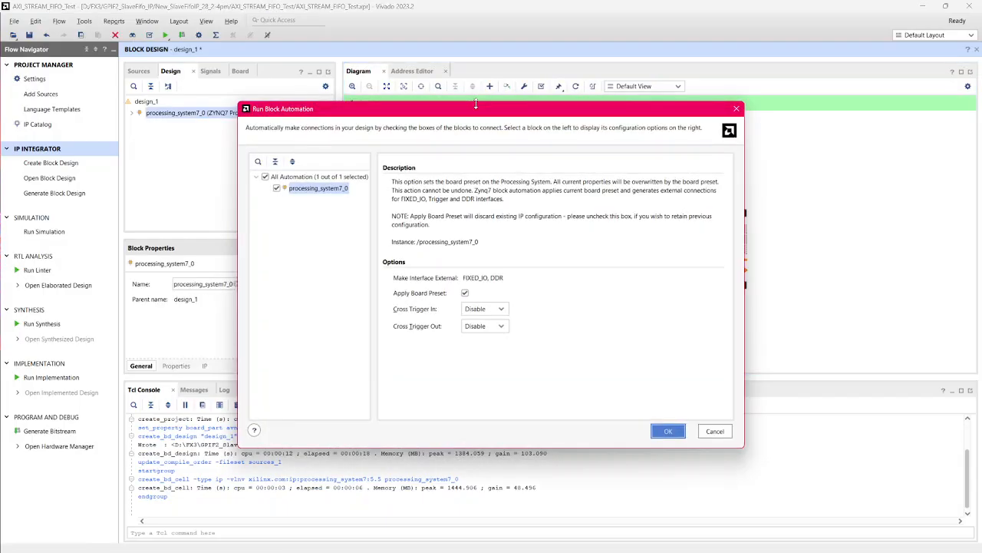
pyautogui.click(669, 431)
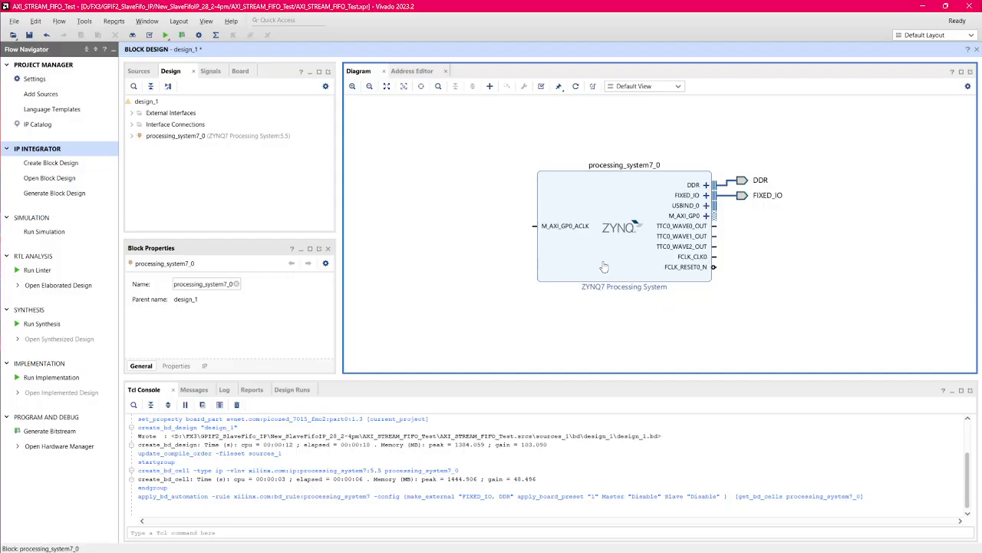
pyautogui.doubleClick(604, 267)
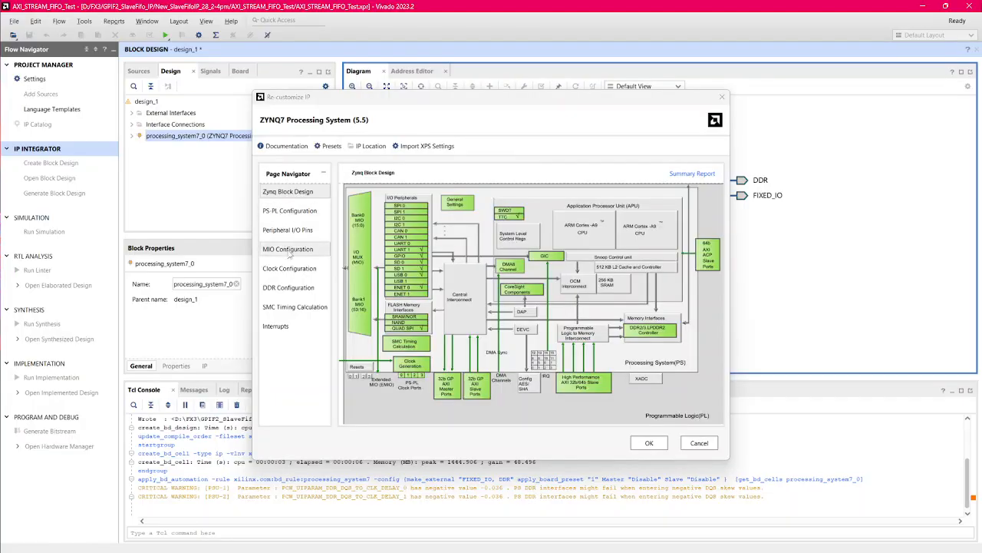
pyautogui.click(284, 328)
pyautogui.click(351, 236)
pyautogui.click(343, 236)
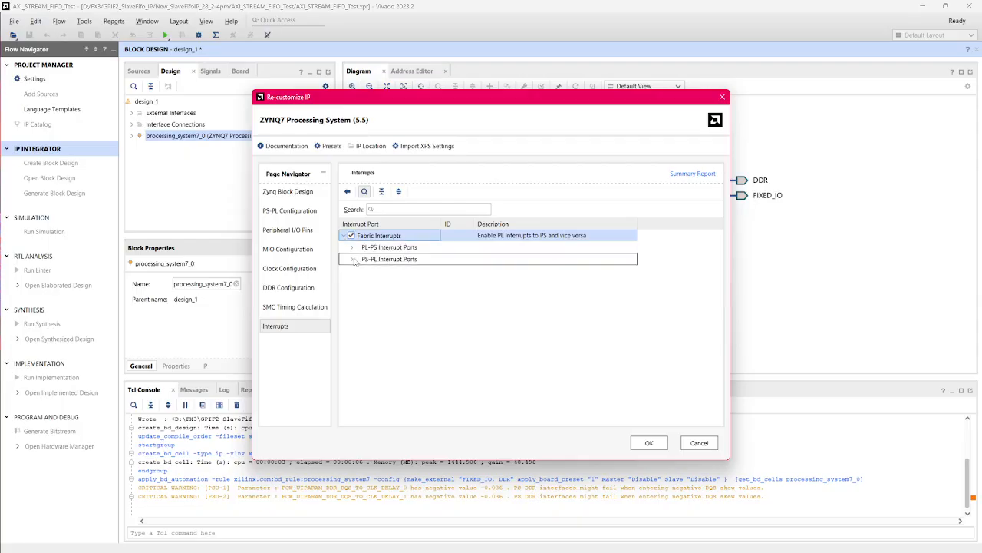
pyautogui.click(351, 247)
pyautogui.click(368, 260)
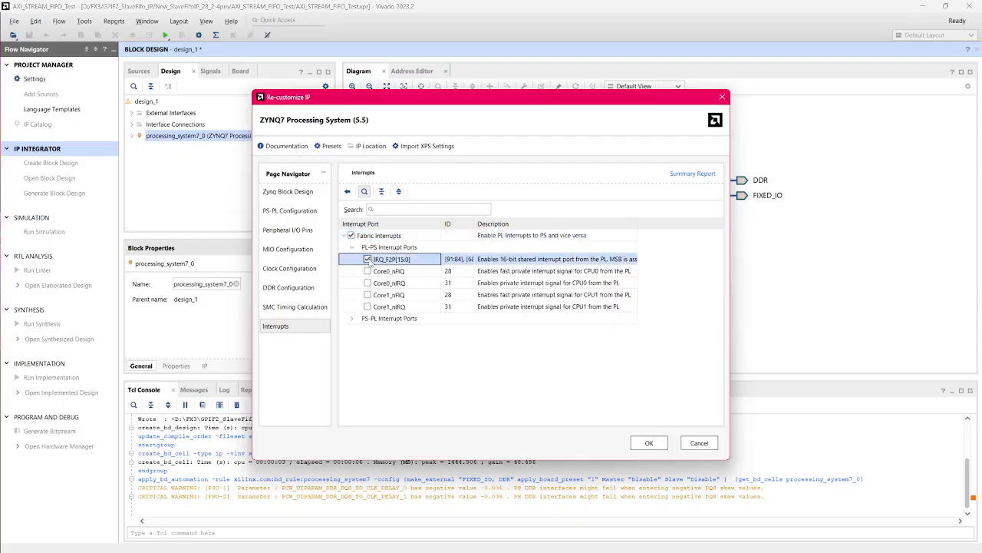
pyautogui.click(648, 443)
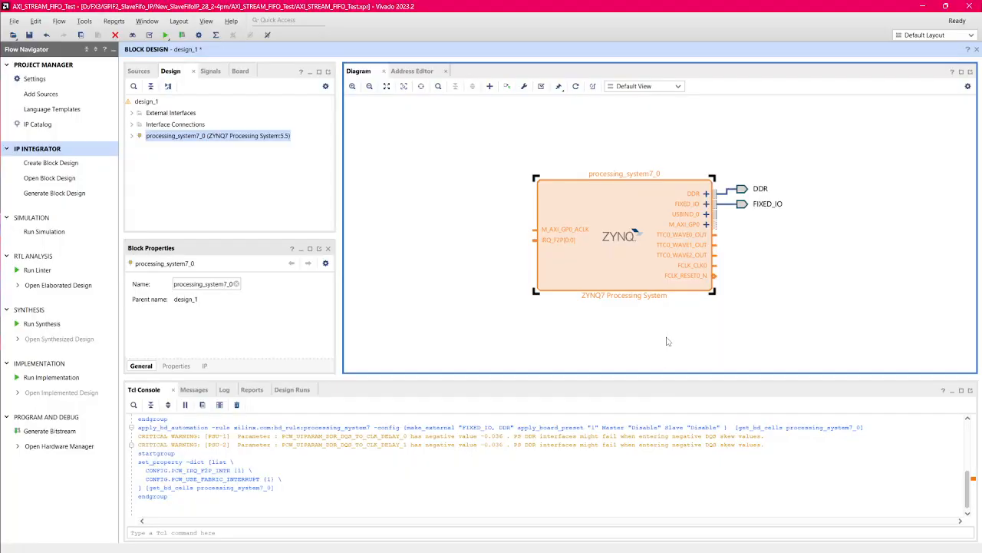
pyautogui.click(682, 321)
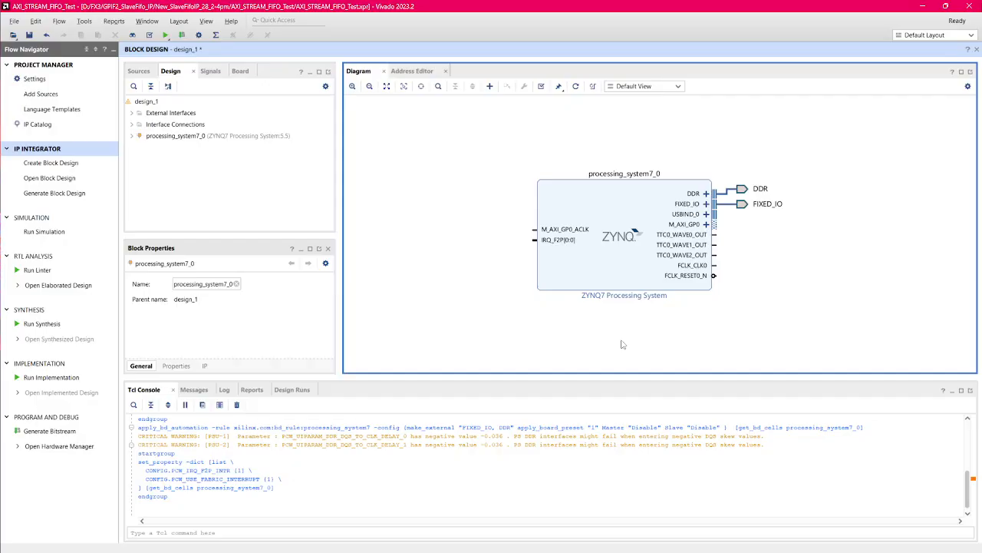
# Step: Add an AXI-Stream FIFO and run connection automation for its S_AXI interface with automatic clock sources
pyautogui.click(489, 86)
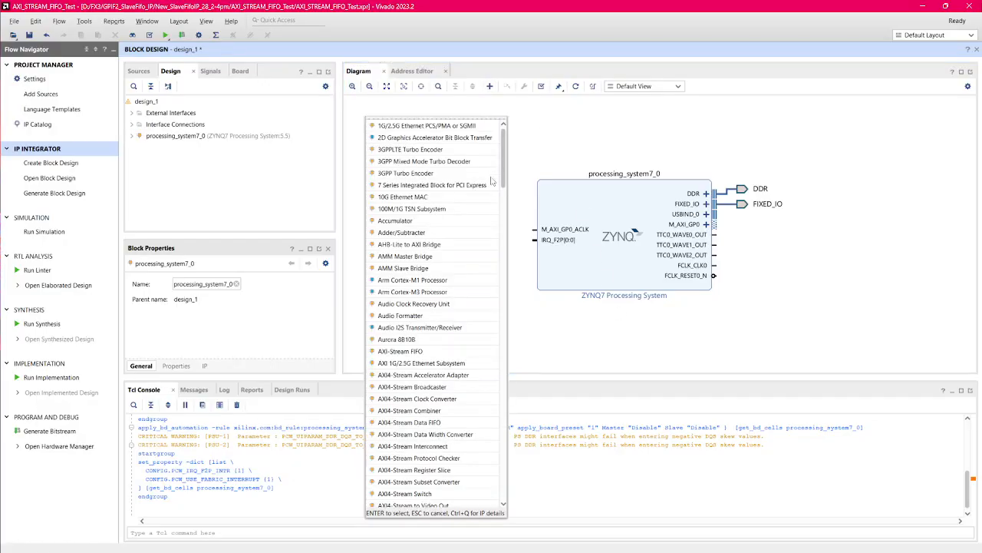
pyautogui.write('axi strea')
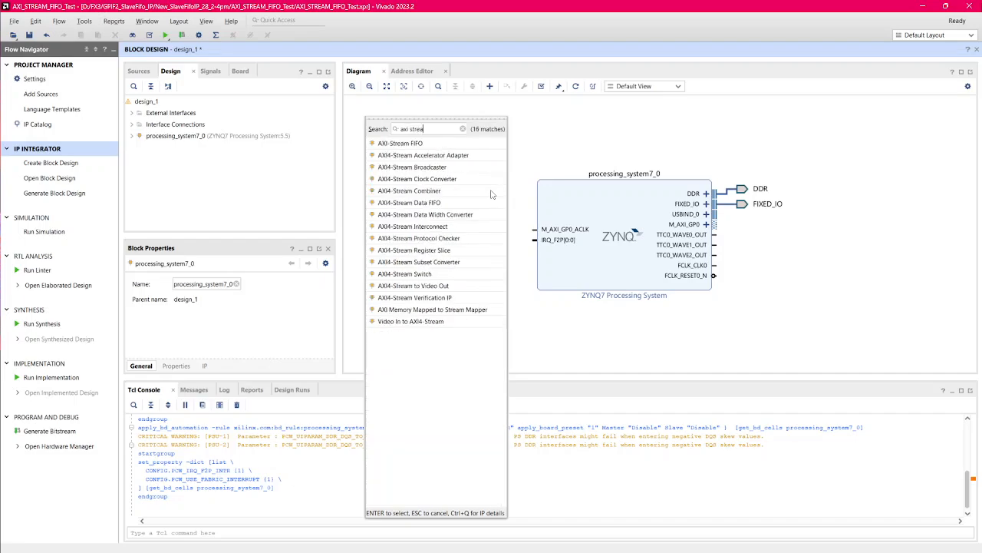
pyautogui.doubleClick(451, 144)
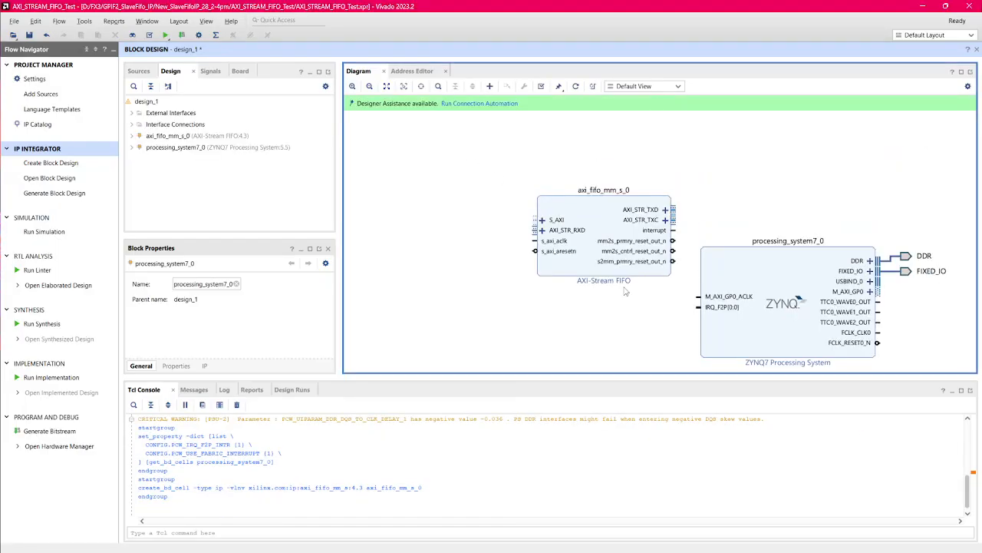
pyautogui.click(488, 107)
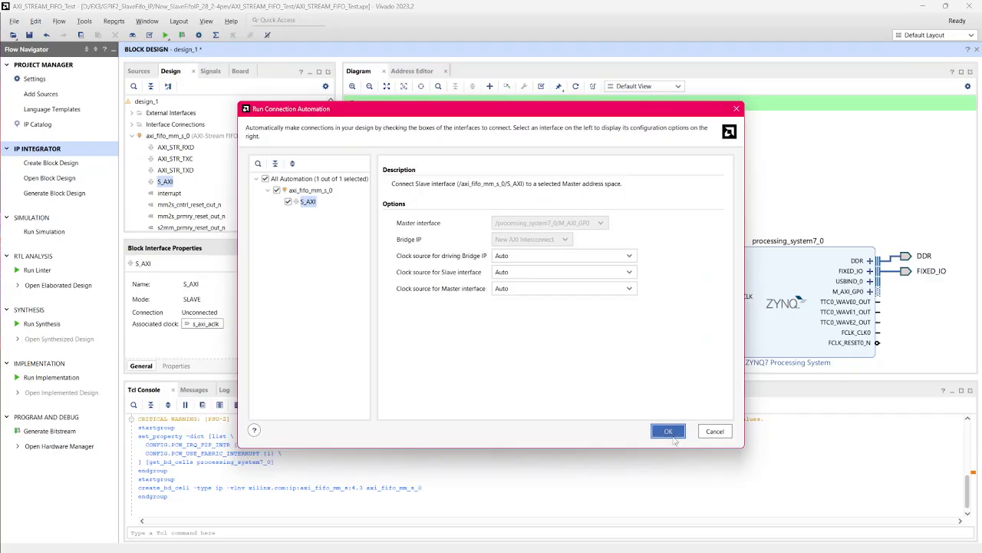
pyautogui.click(668, 432)
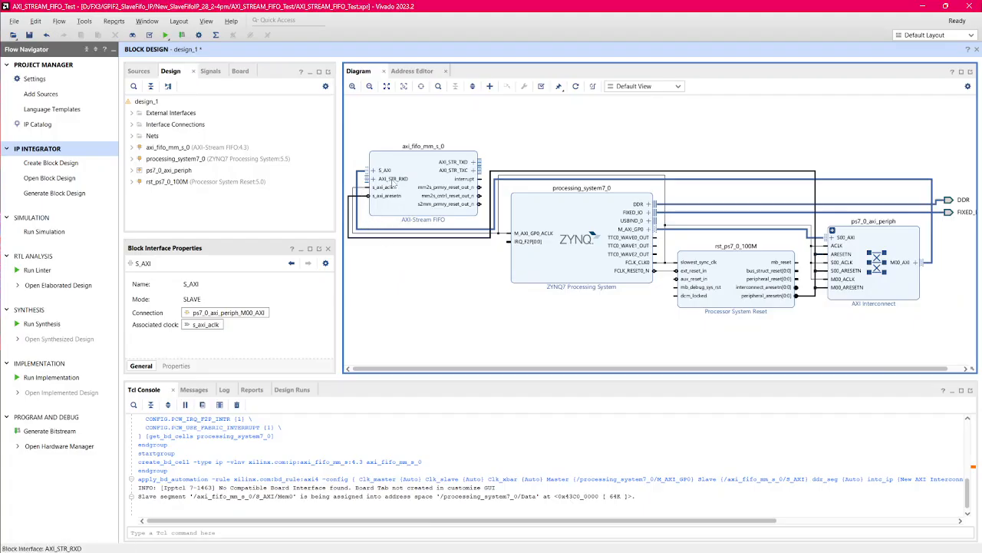
# Step: Disable transmit control on the AXI-Stream FIFO block and apply the customization
pyautogui.click(413, 172)
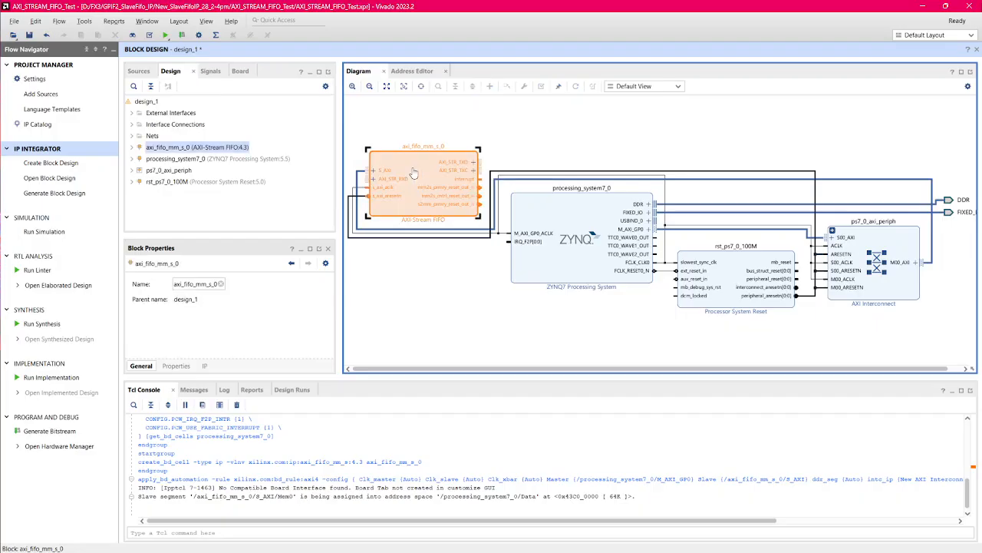
pyautogui.doubleClick(413, 172)
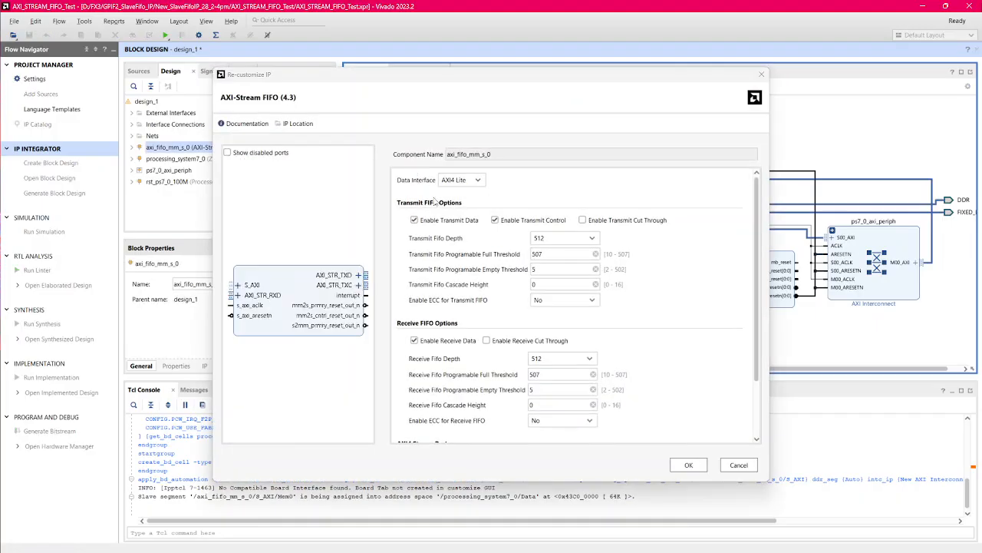
pyautogui.click(495, 220)
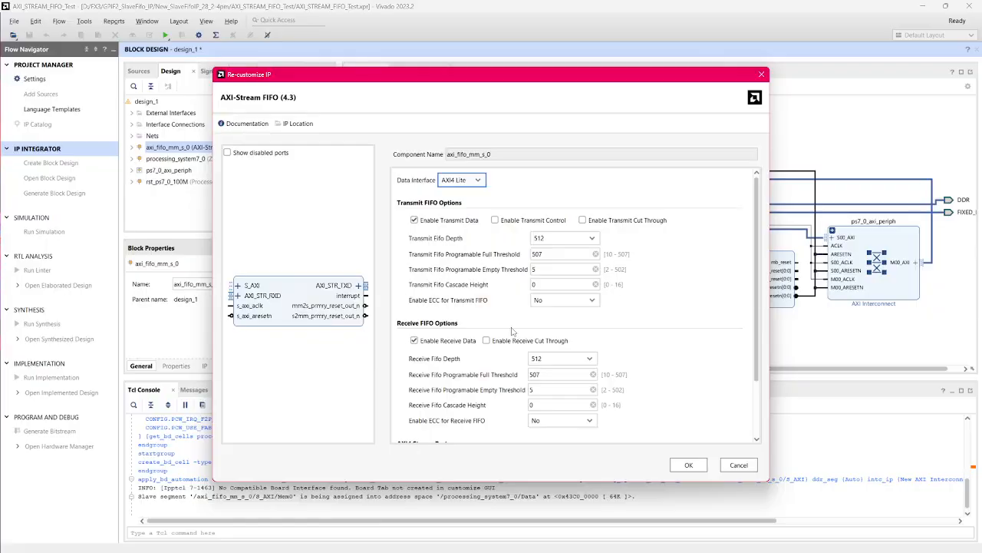
pyautogui.scroll(-3, 507, 338)
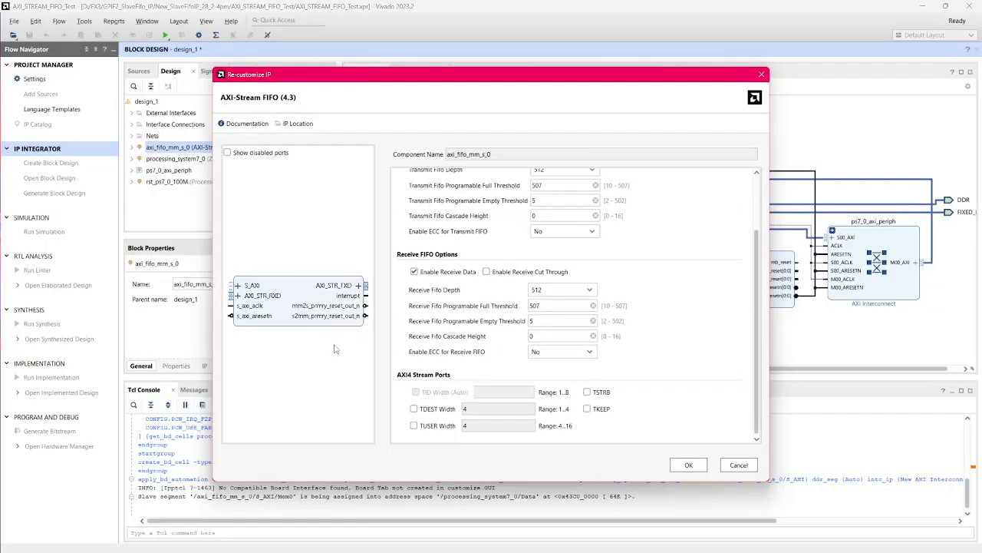
pyautogui.moveTo(299, 304); pyautogui.dragTo(290, 370)
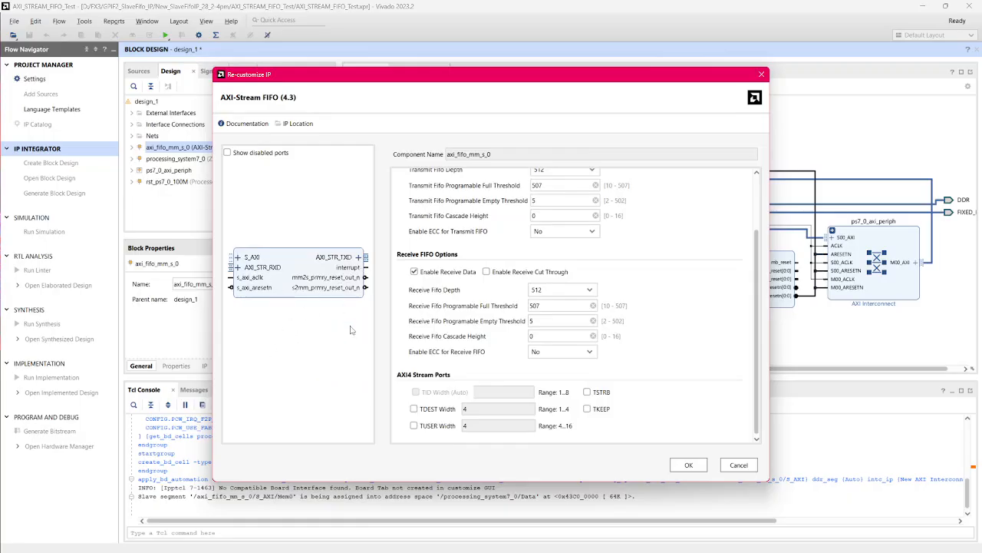
pyautogui.scroll(3, 497, 346)
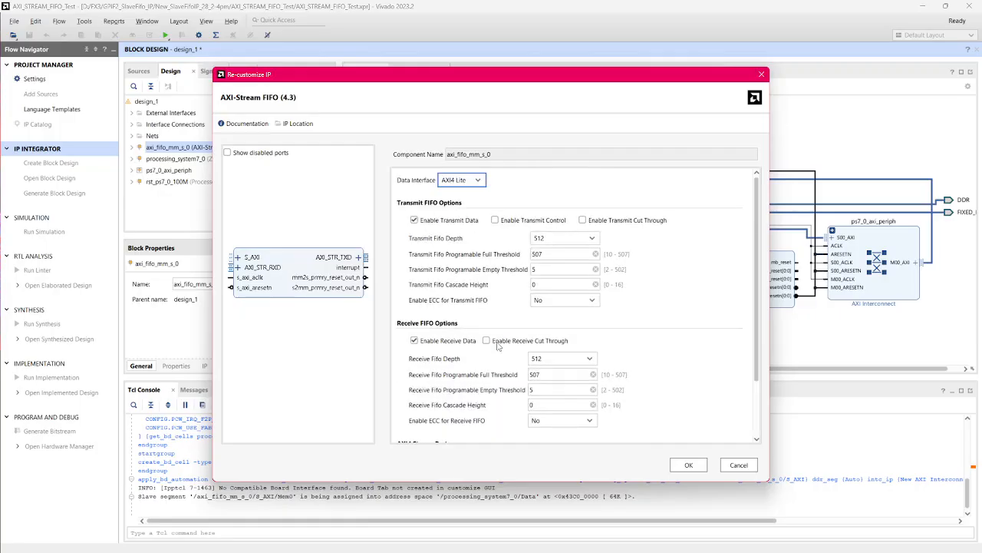
pyautogui.click(688, 466)
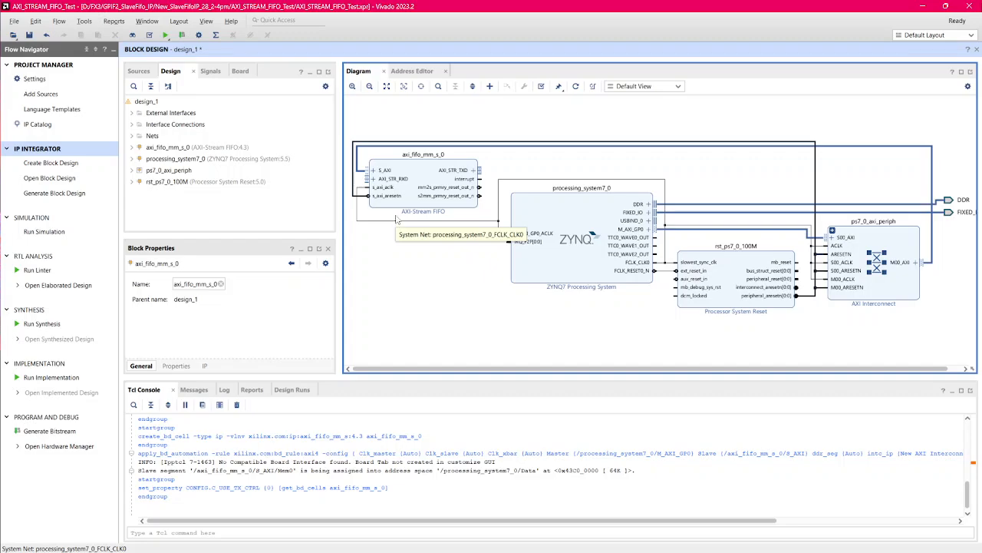
# Step: Trace the AXI interface, FCLK_CLK0 clock and reset connections between the FIFO, Zynq, AXI Interconnect and Processor System Reset blocks
pyautogui.click(359, 172)
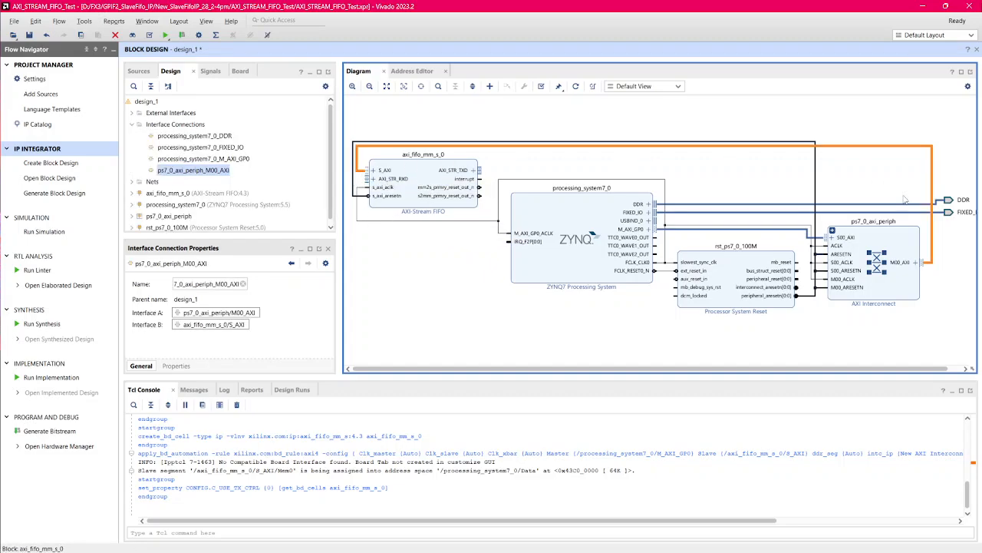
pyautogui.click(783, 230)
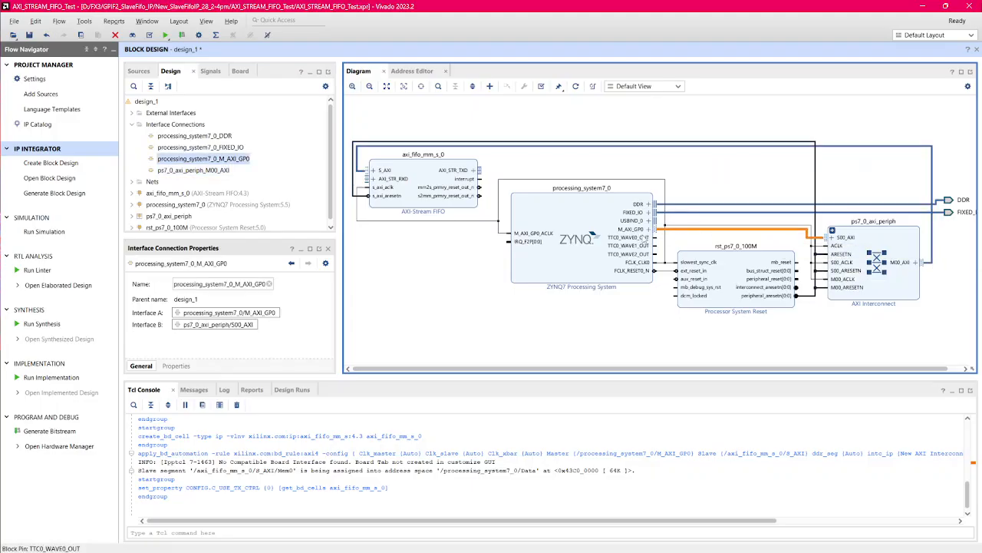
pyautogui.click(932, 265)
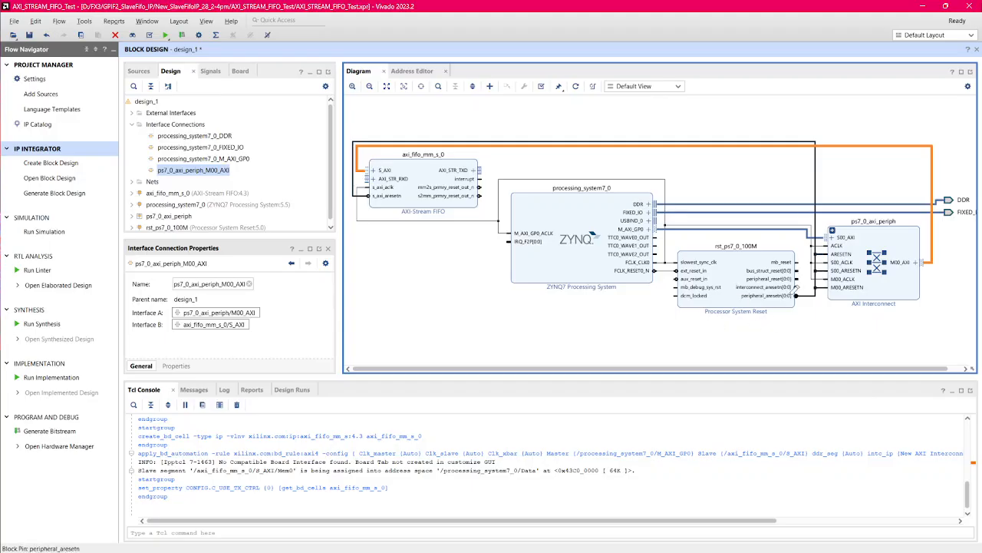
pyautogui.click(822, 285)
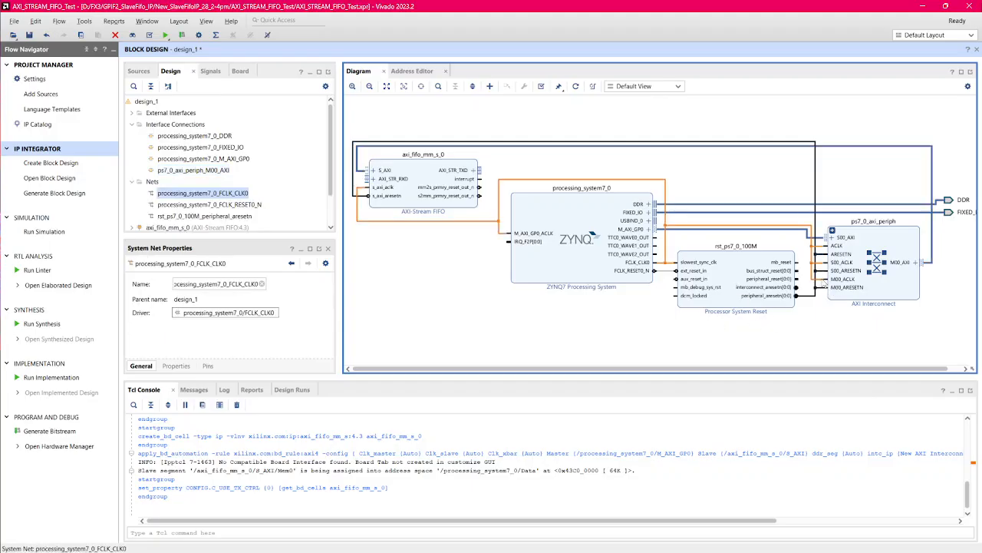
pyautogui.click(666, 273)
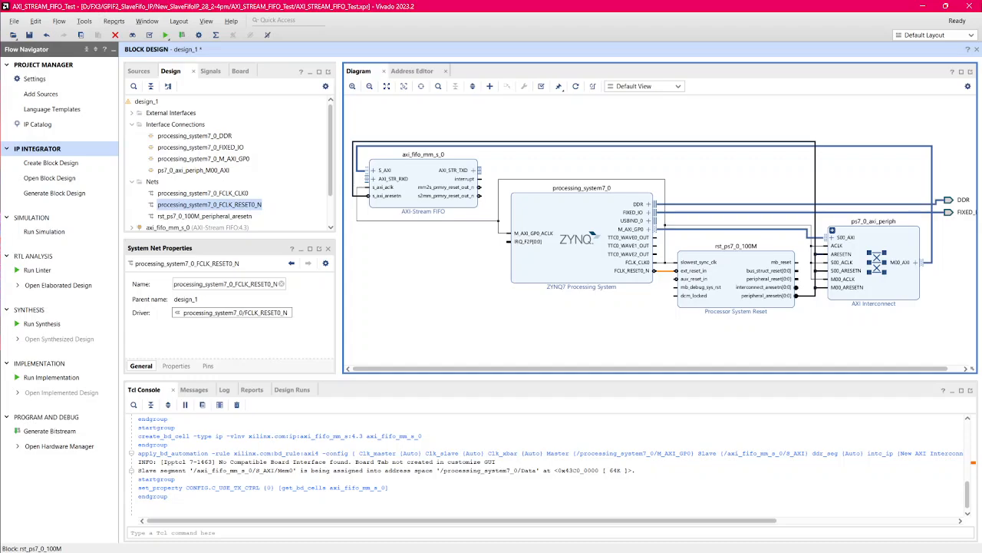
pyautogui.click(813, 297)
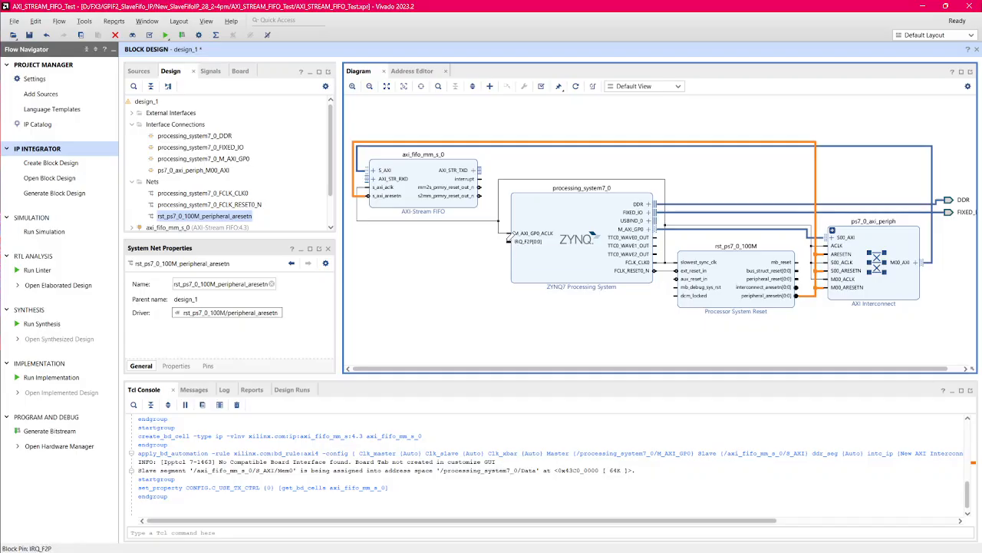
# Step: Connect the FIFO's interrupt output to the Zynq IRQ_F2P input and loop its AXI_STR_TXD interface back to AXI_STR_RXD
pyautogui.moveTo(506, 239); pyautogui.dragTo(479, 178)
pyautogui.click(459, 267)
pyautogui.moveTo(371, 170); pyautogui.dragTo(476, 171)
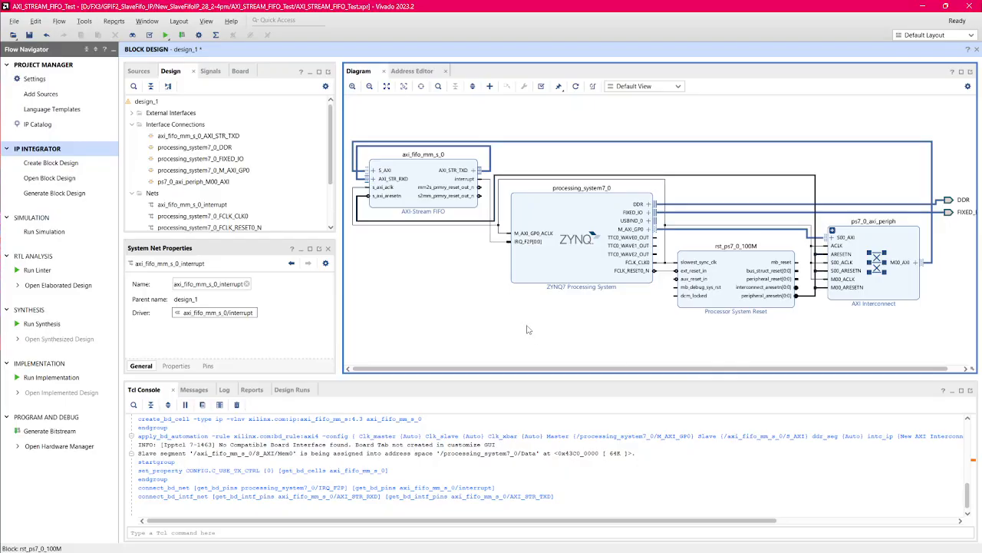
# Step: Search the IP catalog for "ila" and add an ILA (Integrated Logic Analyzer) to the block design
pyautogui.click(490, 86)
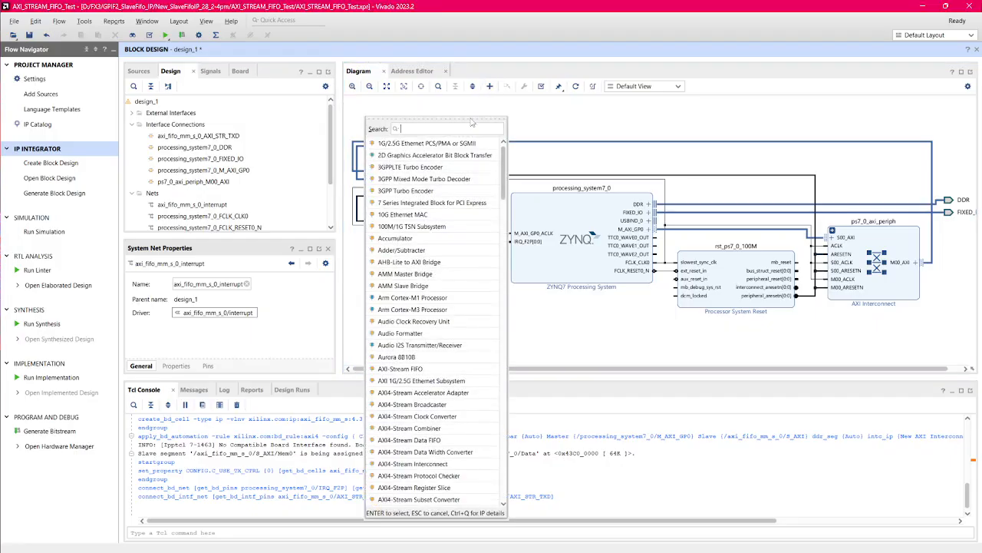
pyautogui.write('ila')
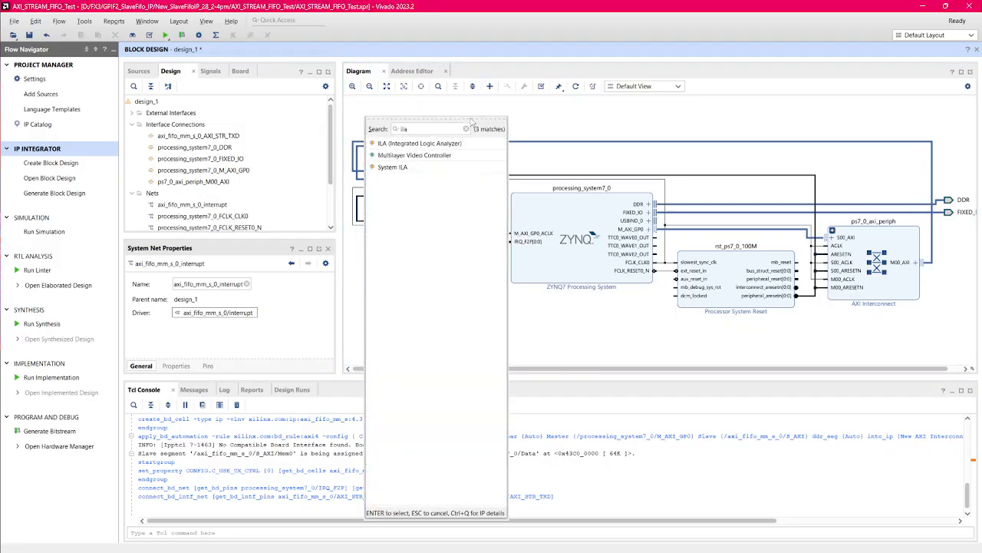
pyautogui.doubleClick(465, 144)
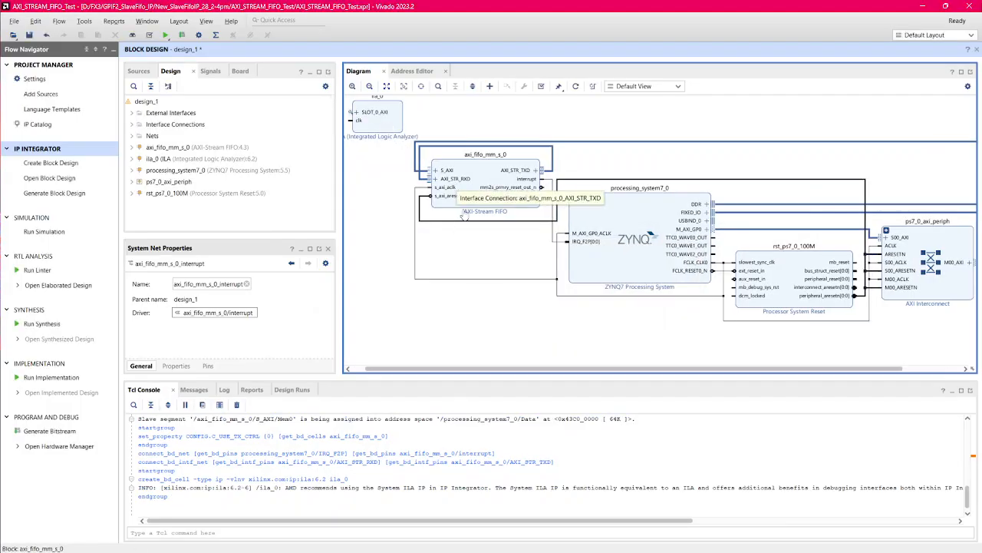
# Step: Customize the ILA block so its SLOT0 monitor interface uses the AXI4S protocol
pyautogui.click(552, 158)
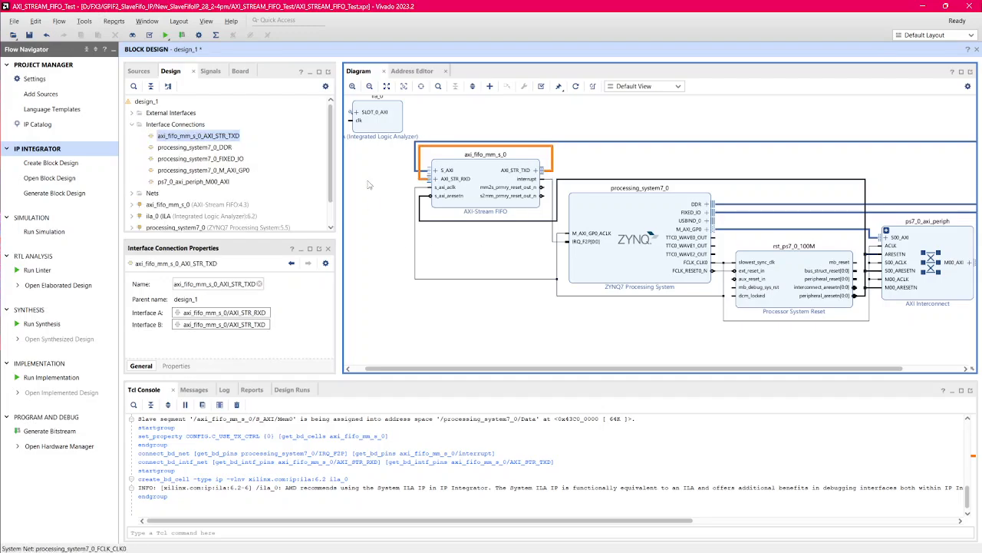
pyautogui.click(385, 124)
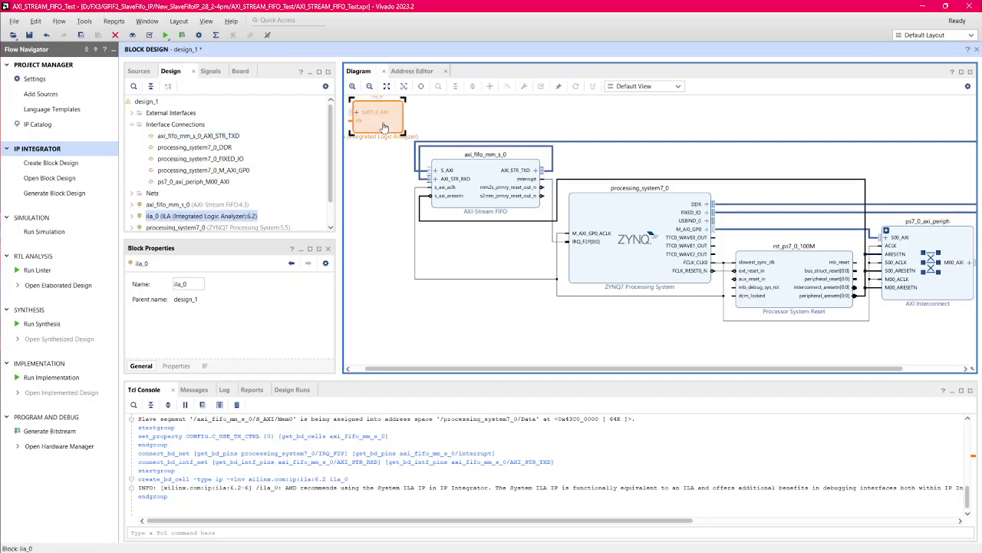
pyautogui.doubleClick(384, 126)
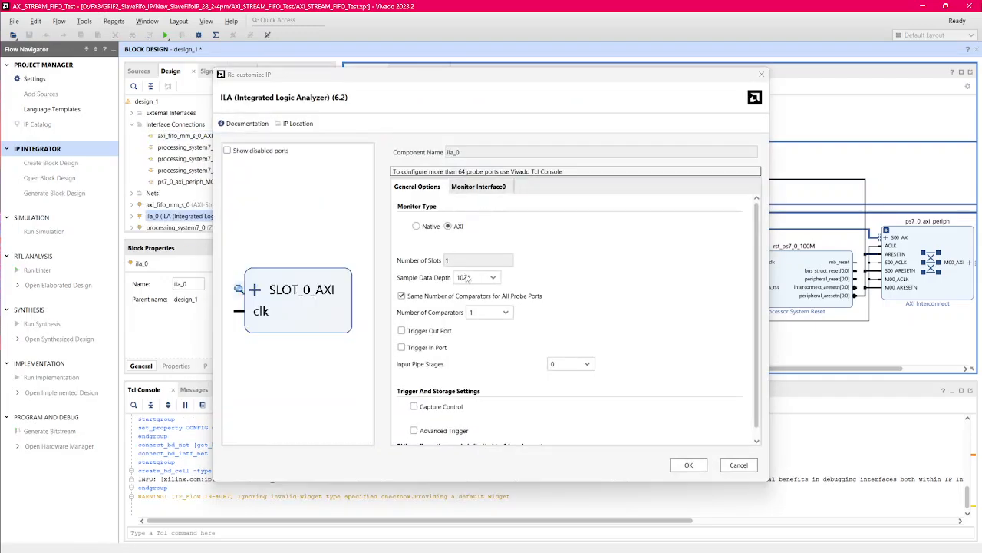
pyautogui.scroll(-1, 486, 297)
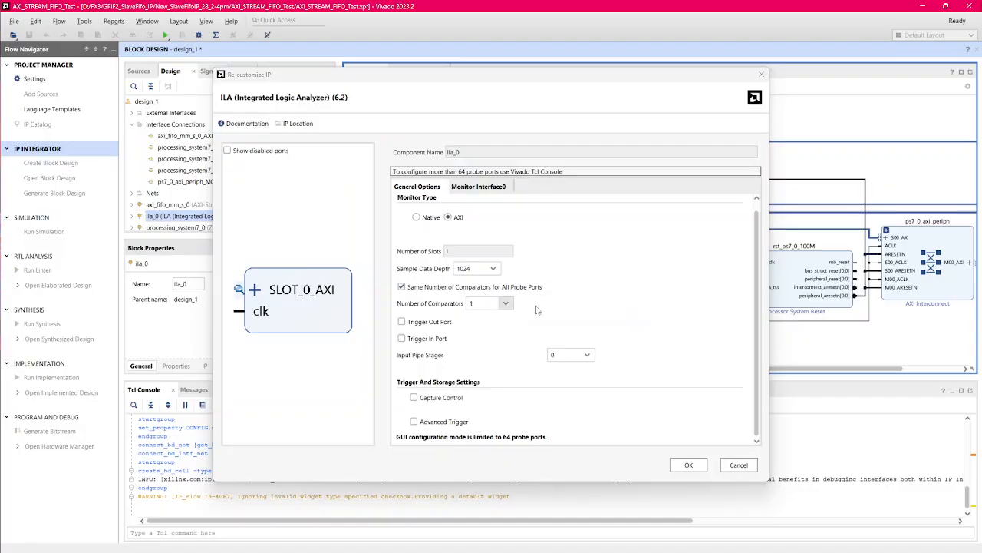
pyautogui.click(490, 189)
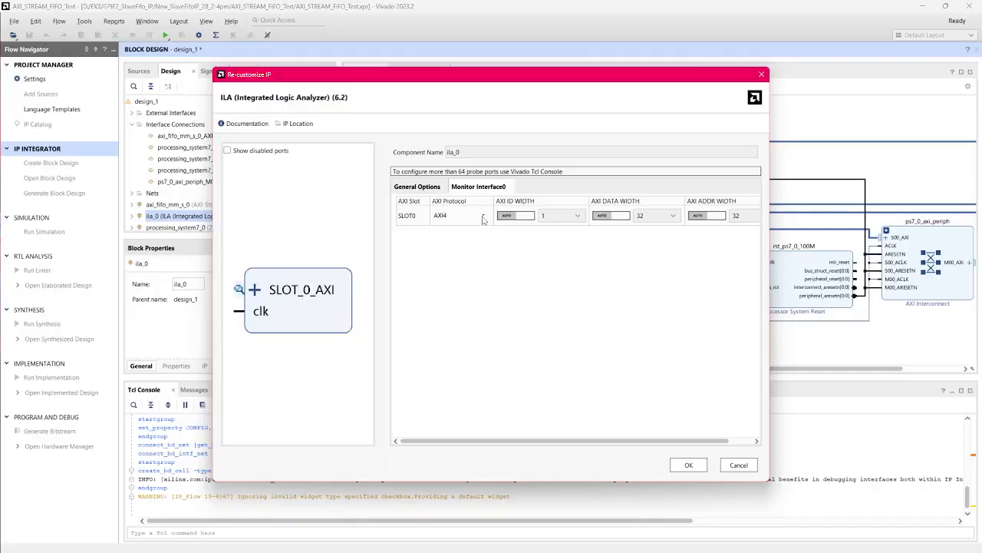
pyautogui.click(418, 187)
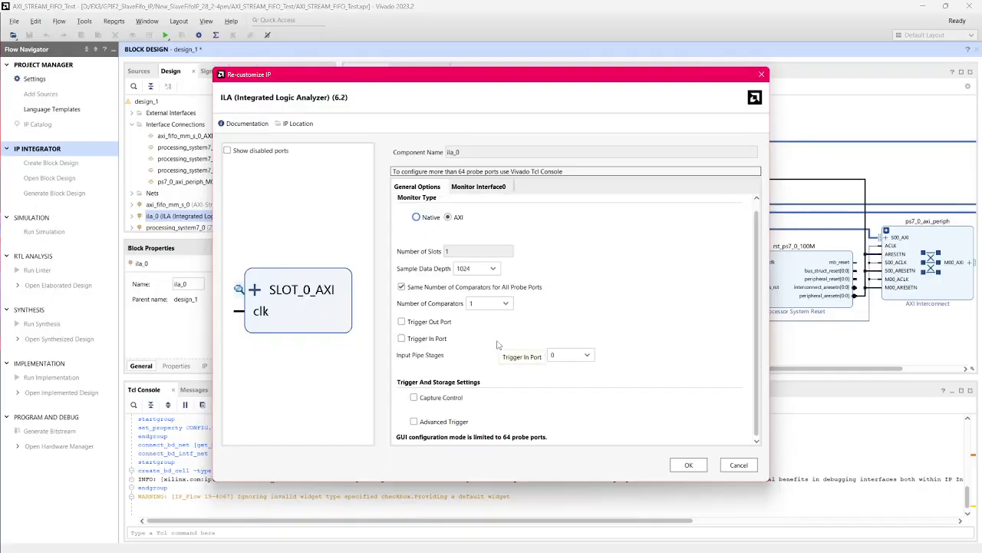
pyautogui.click(485, 189)
pyautogui.click(482, 216)
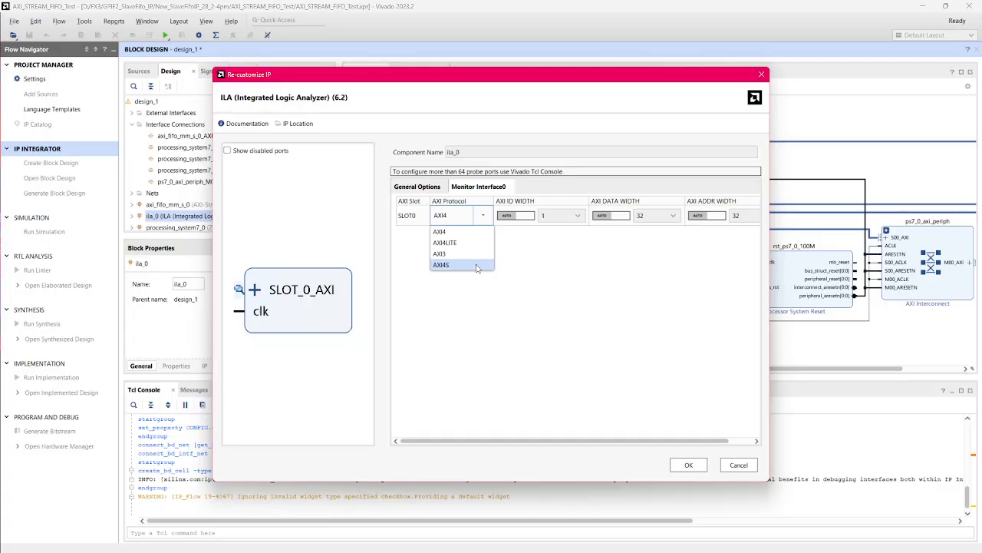
pyautogui.click(476, 265)
pyautogui.click(688, 464)
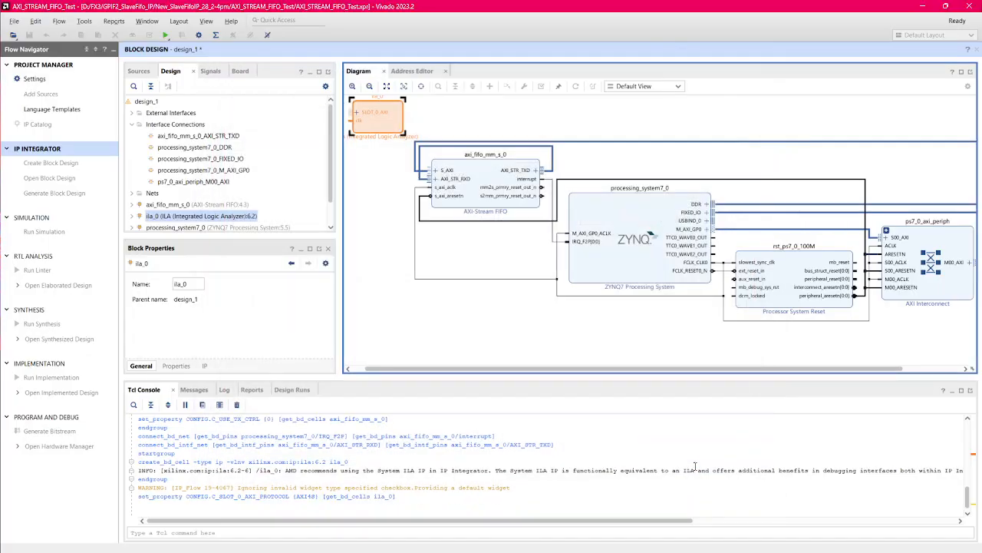
pyautogui.click(475, 342)
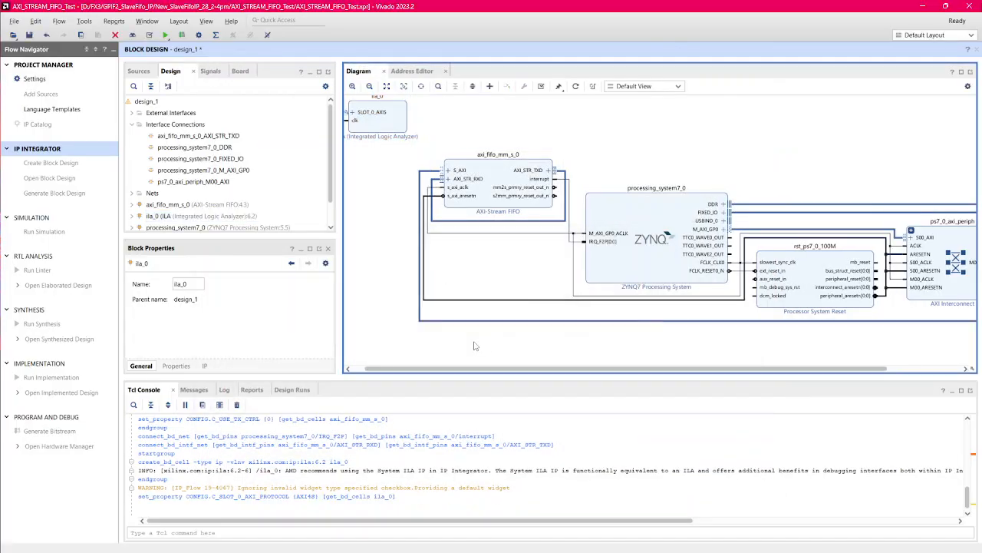
# Step: Move the ILA above the Zynq block, and connect its clk to FCLK_CLK0 and its SLOT_0_AXIS to the FIFO's AXI_STR_TXD
pyautogui.moveTo(376, 126); pyautogui.dragTo(560, 239)
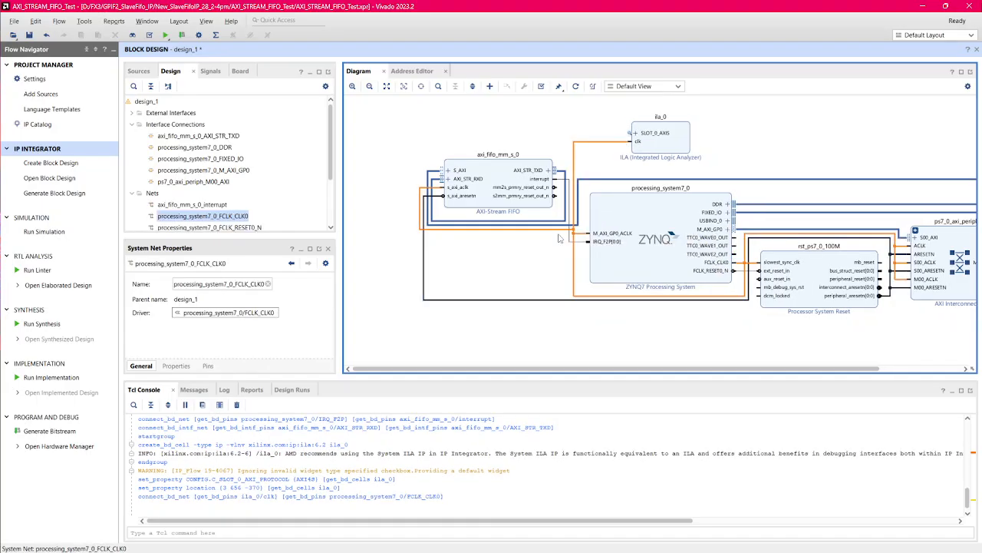
pyautogui.click(613, 149)
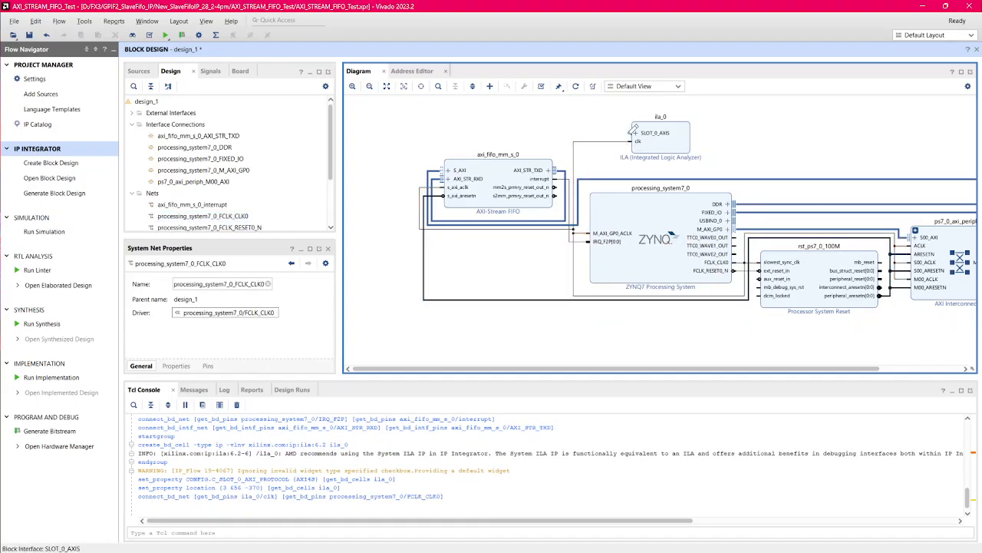
pyautogui.moveTo(635, 129); pyautogui.dragTo(562, 169)
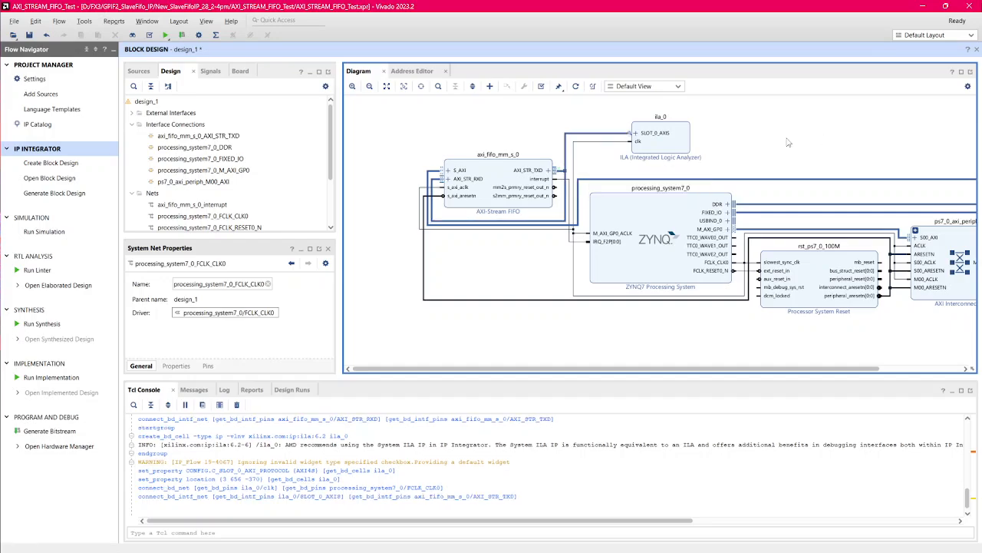
# Step: Review the whole diagram, following the AXI path from the Zynq block through the AXI Interconnect to the FIFO
pyautogui.click(387, 88)
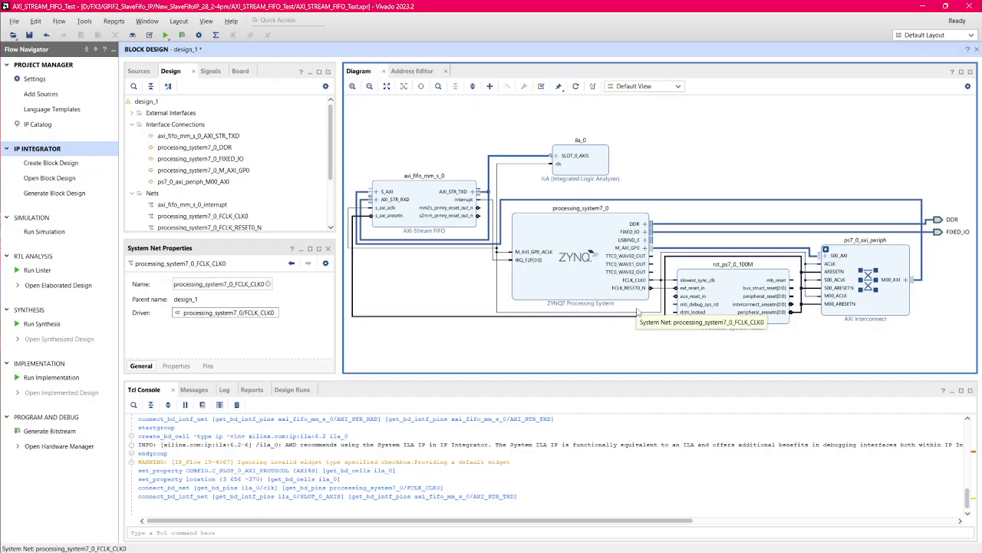
pyautogui.click(587, 290)
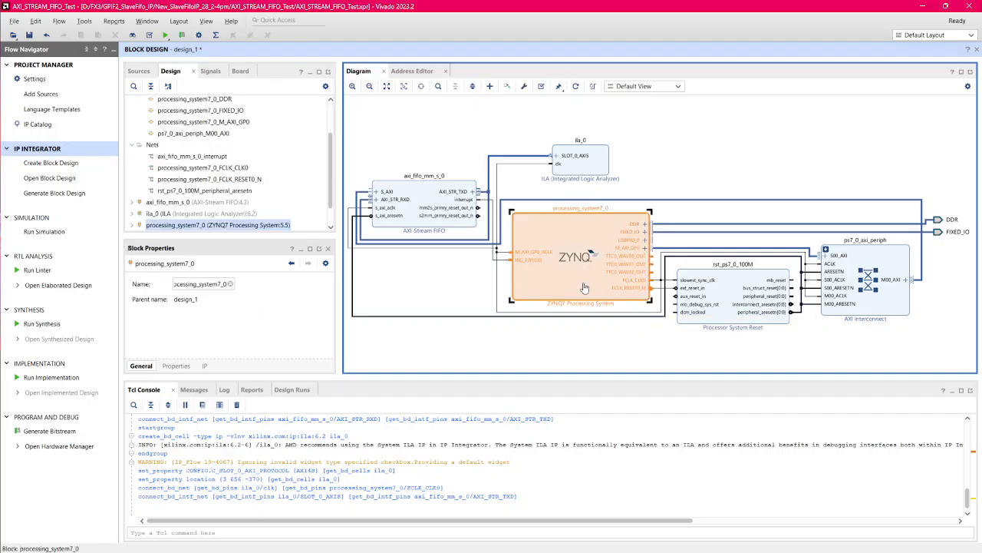
pyautogui.click(677, 252)
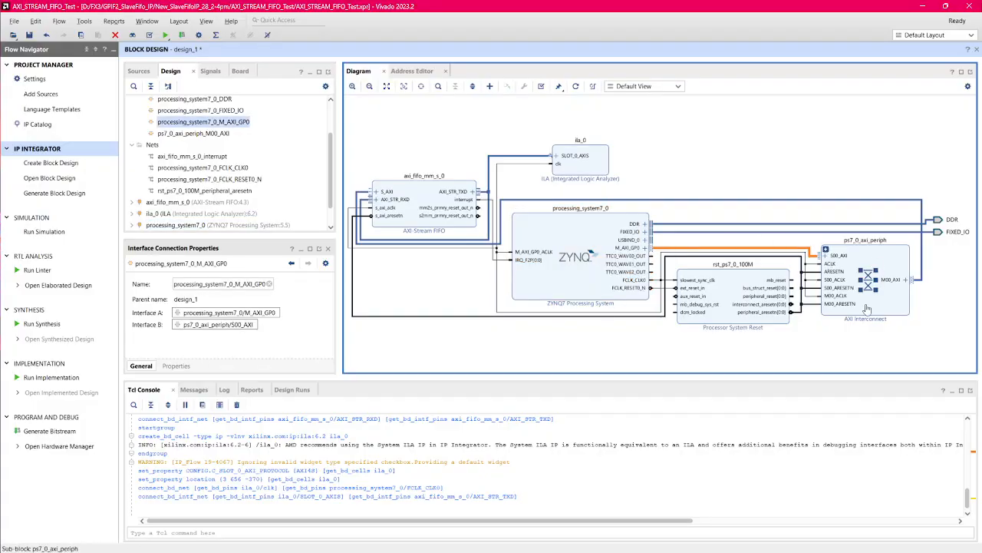
pyautogui.click(924, 284)
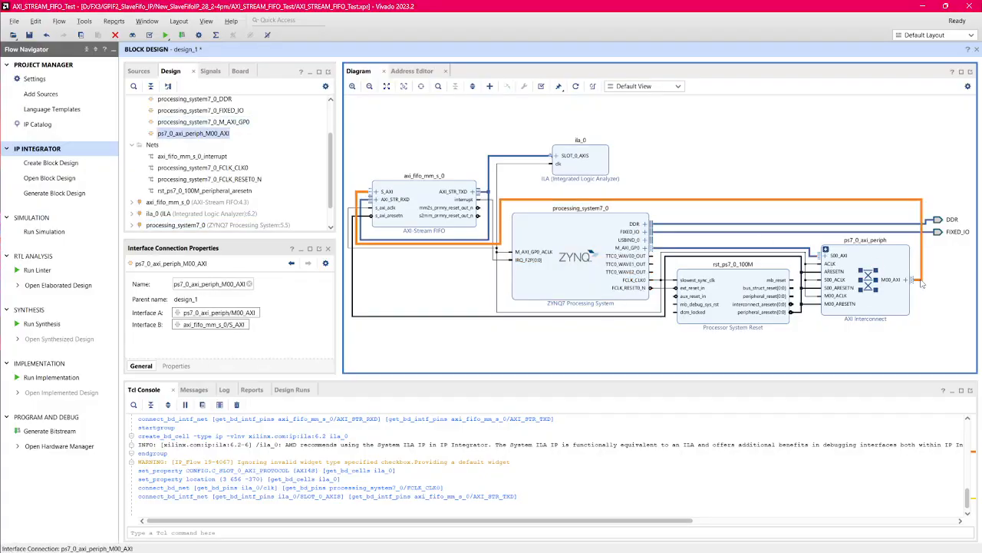
pyautogui.click(412, 220)
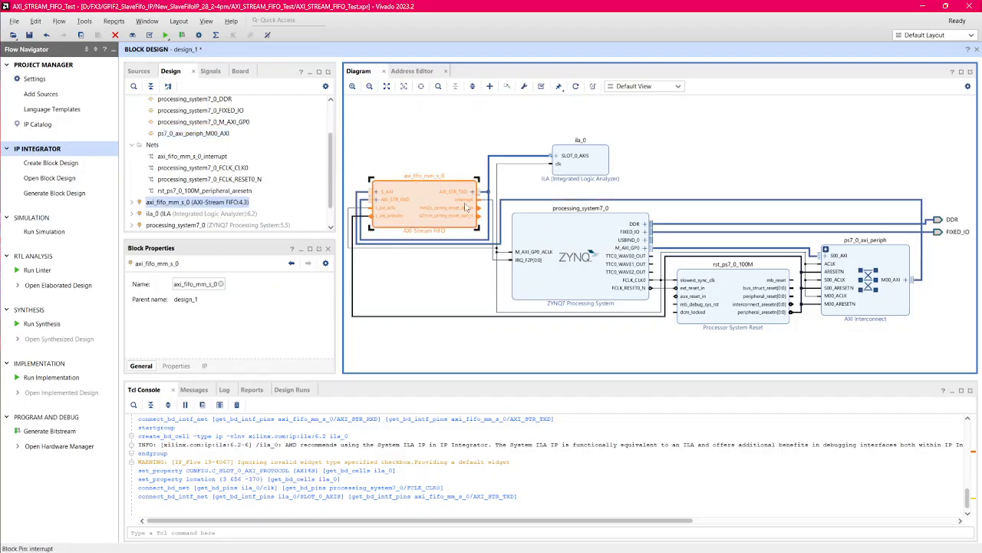
pyautogui.click(446, 172)
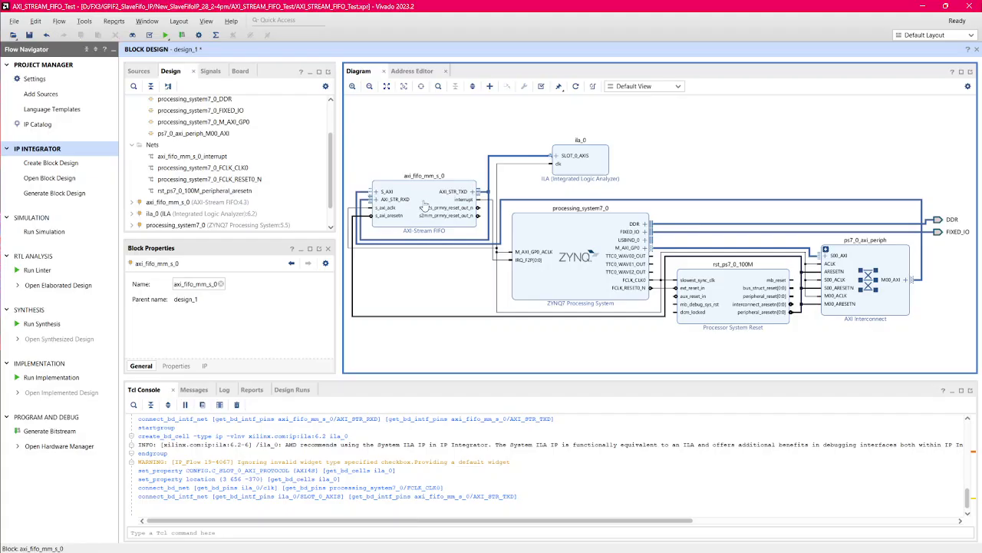
# Step: Validate the block design, dismiss the critical messages, and check the address assignment of the FIFO's S_AXI interface
pyautogui.click(491, 194)
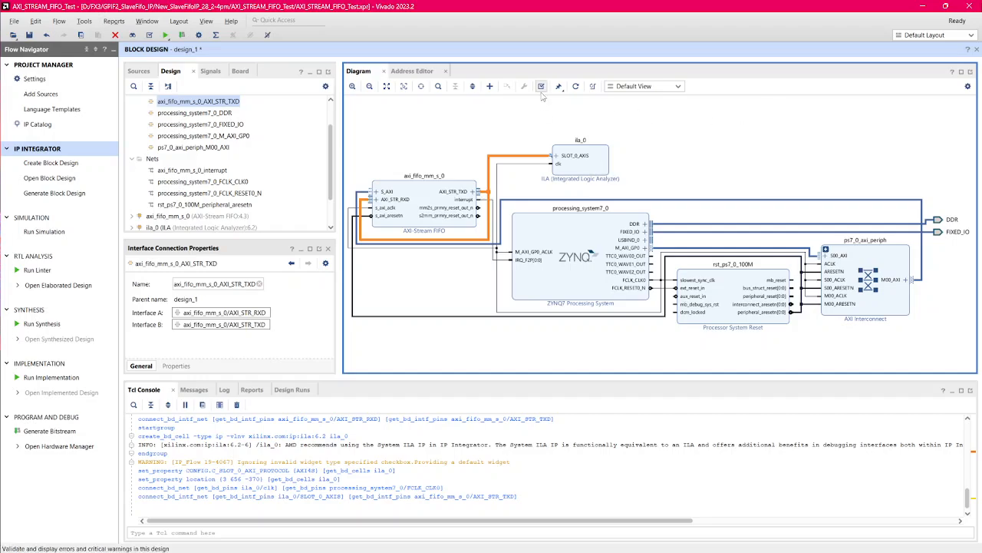
pyautogui.click(541, 87)
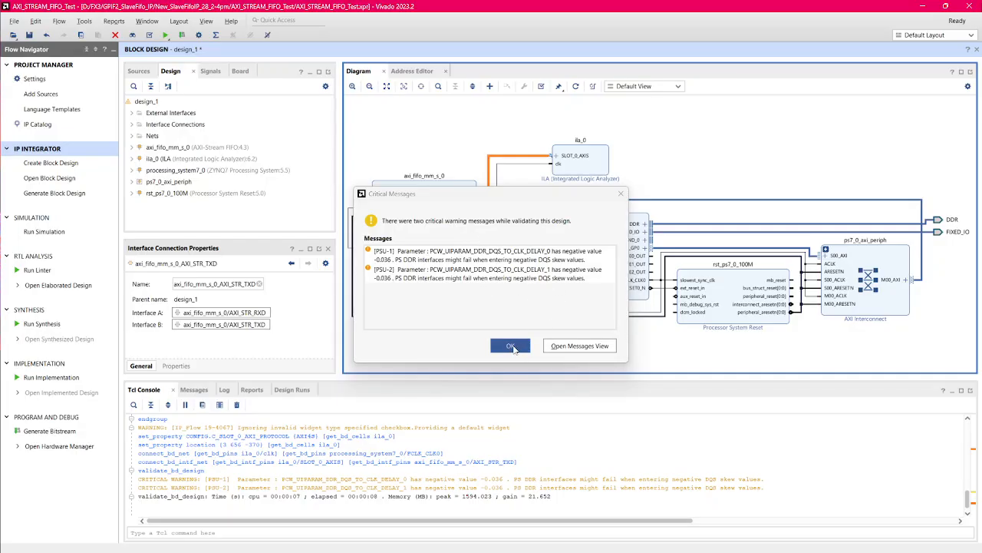
pyautogui.click(511, 346)
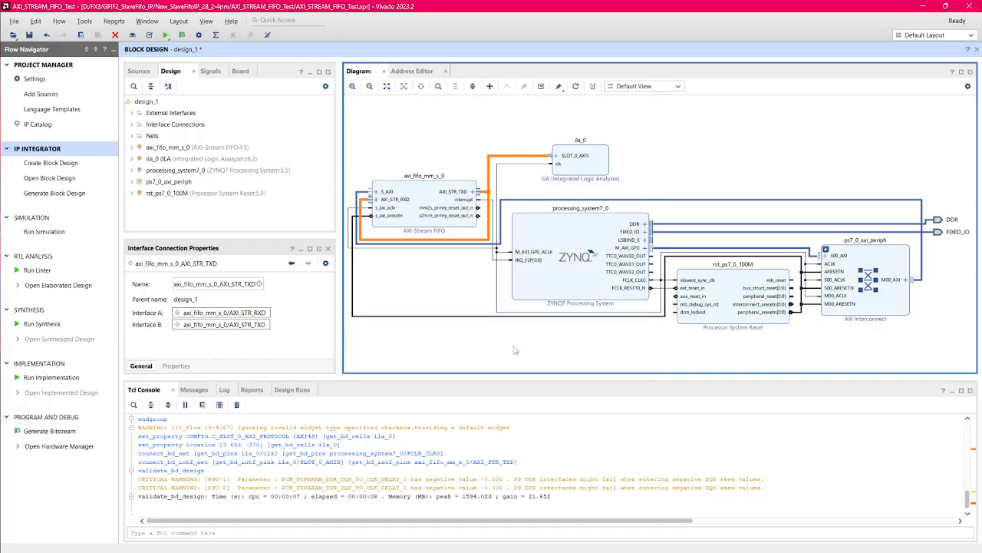
pyautogui.click(417, 71)
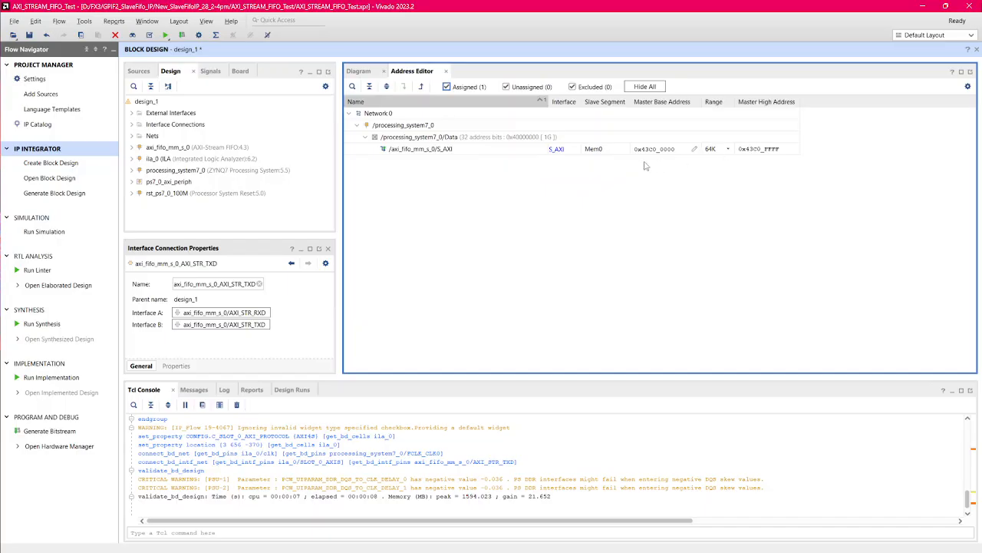
pyautogui.click(361, 71)
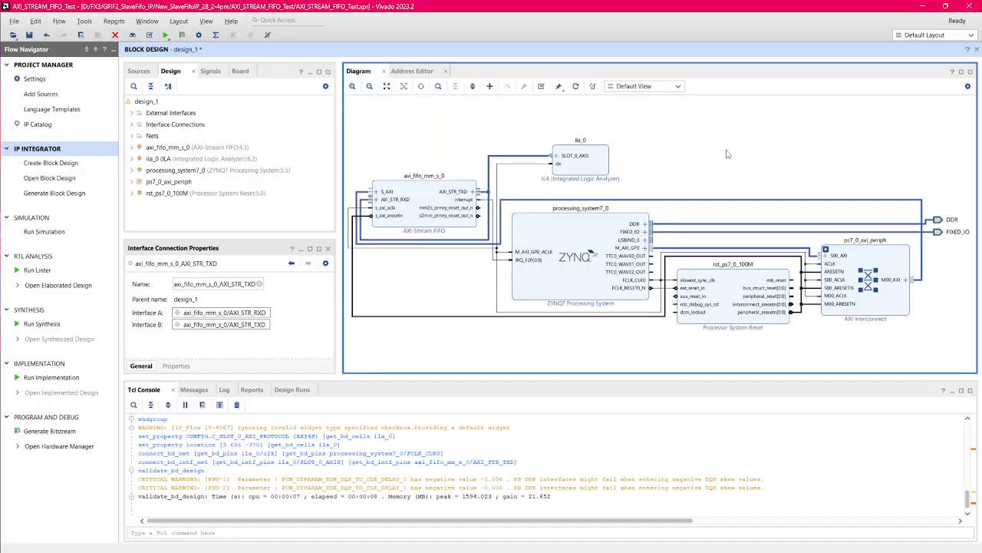
# Step: Create an HDL wrapper for design_1.bd, letting Vivado manage the wrapper and auto-update it
pyautogui.click(133, 71)
pyautogui.click(135, 102)
pyautogui.click(168, 113)
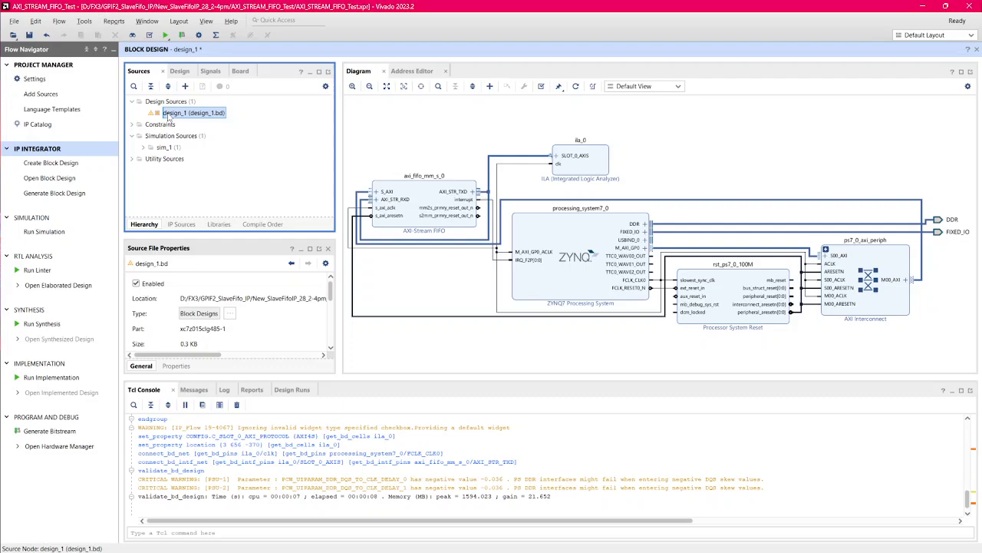
pyautogui.rightClick(168, 115)
pyautogui.click(258, 162)
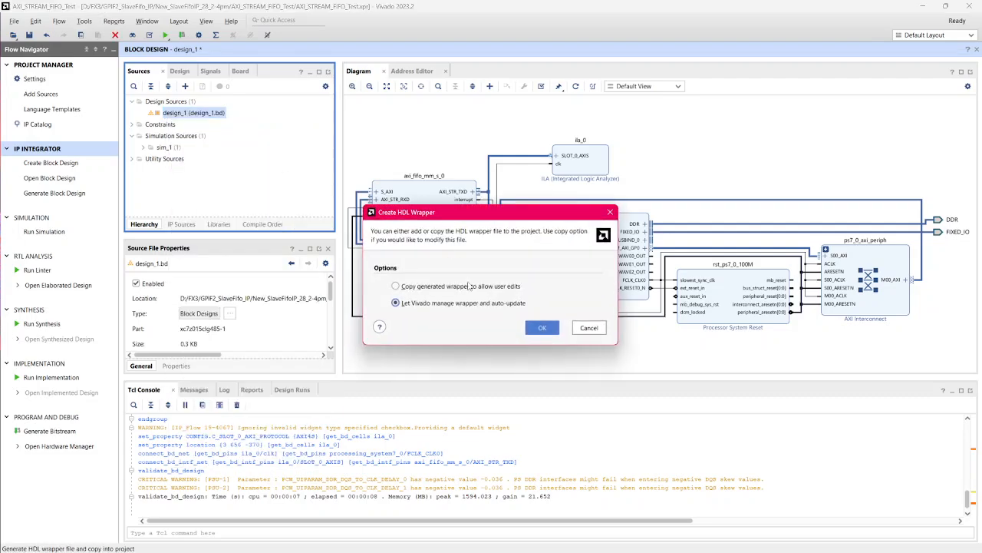
pyautogui.click(543, 329)
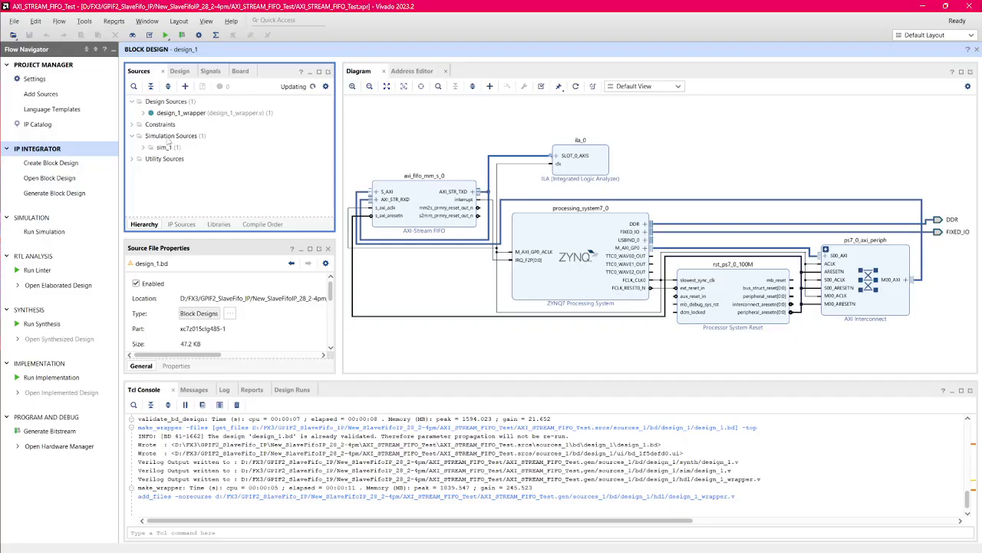
# Step: Expand design_1_wrapper in the design sources and generate the bitstream, launching the synthesis and implementation runs
pyautogui.click(144, 113)
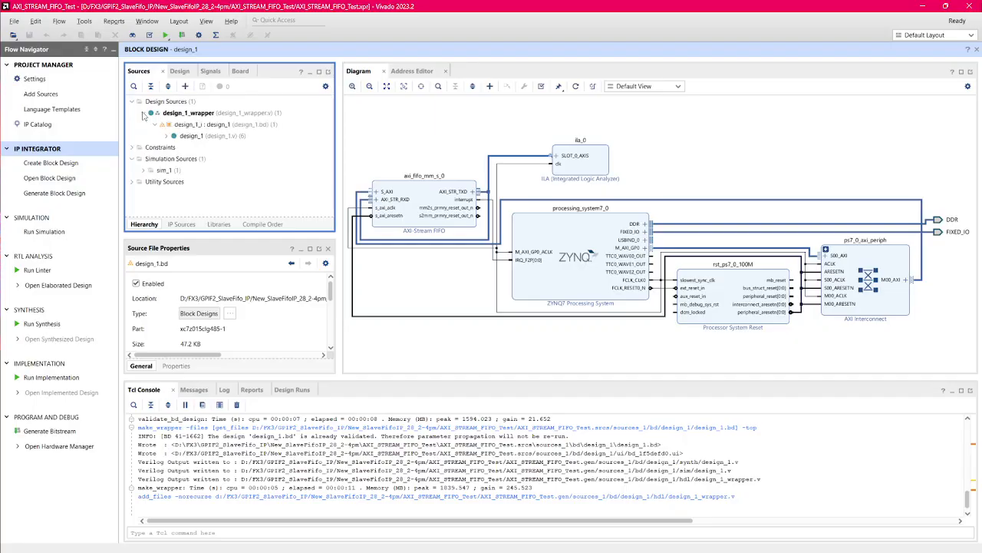
pyautogui.click(200, 126)
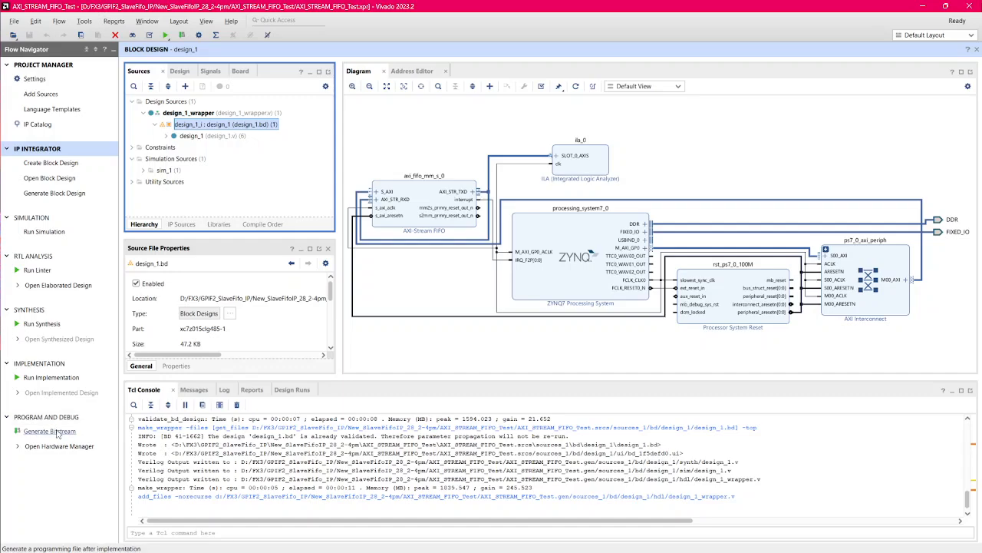
pyautogui.click(50, 431)
pyautogui.click(545, 308)
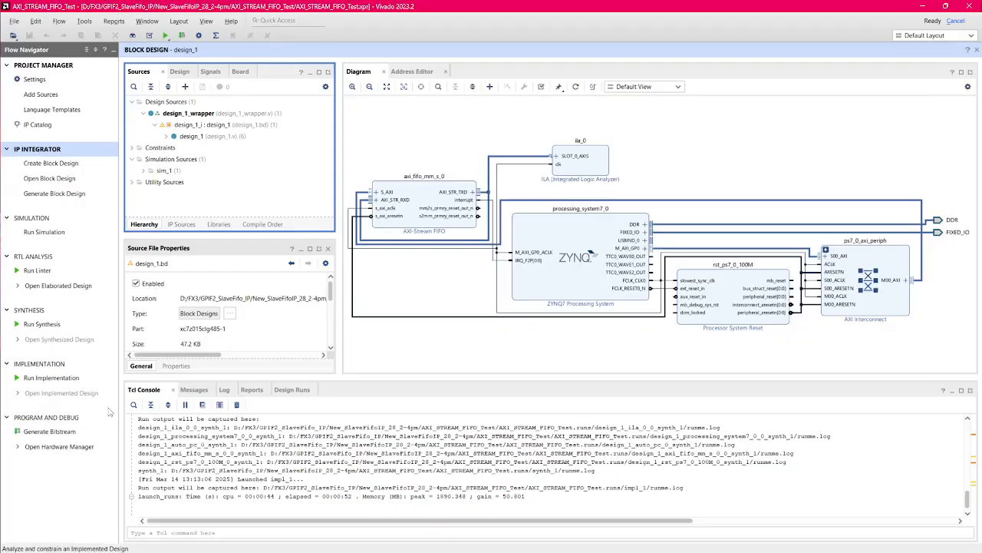
# Step: Show the design runs with the design_1 out-of-context module runs expanded and the Name column widened to fit the full run names
pyautogui.click(295, 389)
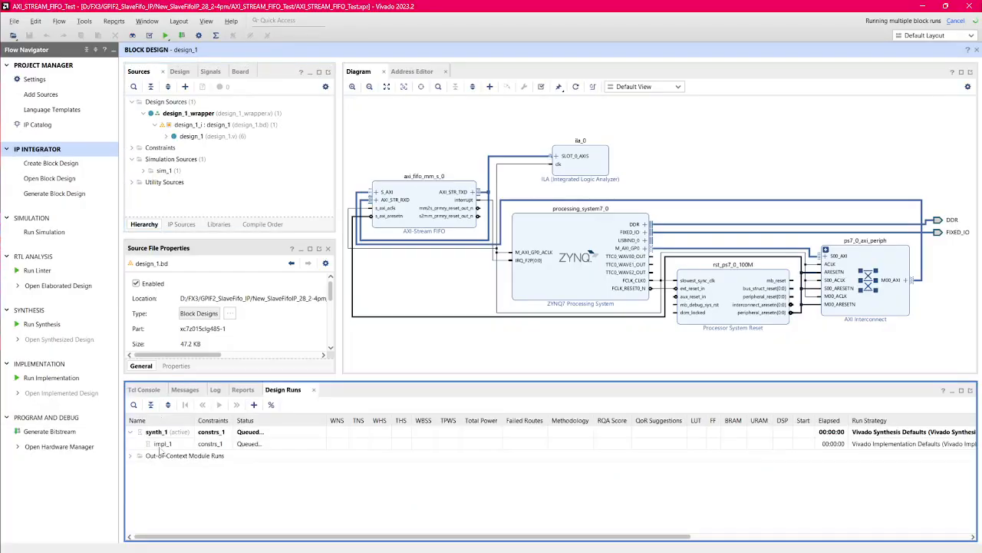
pyautogui.click(131, 455)
pyautogui.click(138, 468)
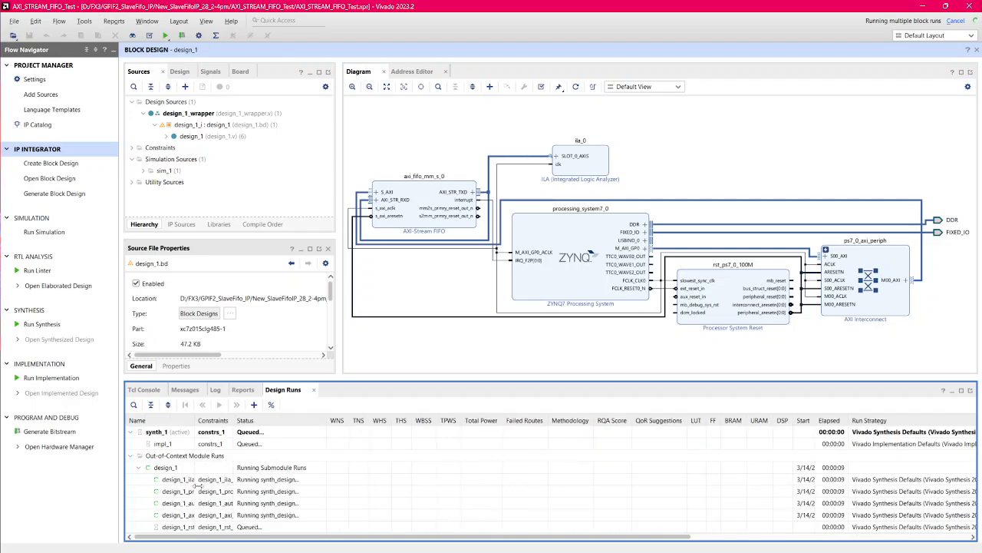
pyautogui.moveTo(192, 419); pyautogui.dragTo(285, 439)
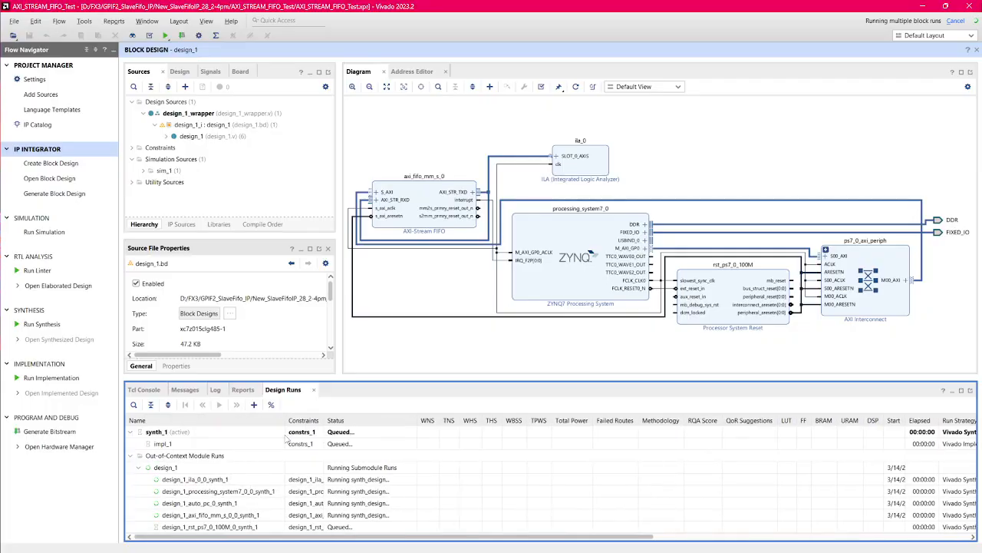
pyautogui.hscroll(5, 229, 514)
pyautogui.hscroll(-5, 230, 514)
# Step: View the log of the design_1_ila_0_0_synth_1 run in a maximized panel and restore the panel size
pyautogui.click(207, 481)
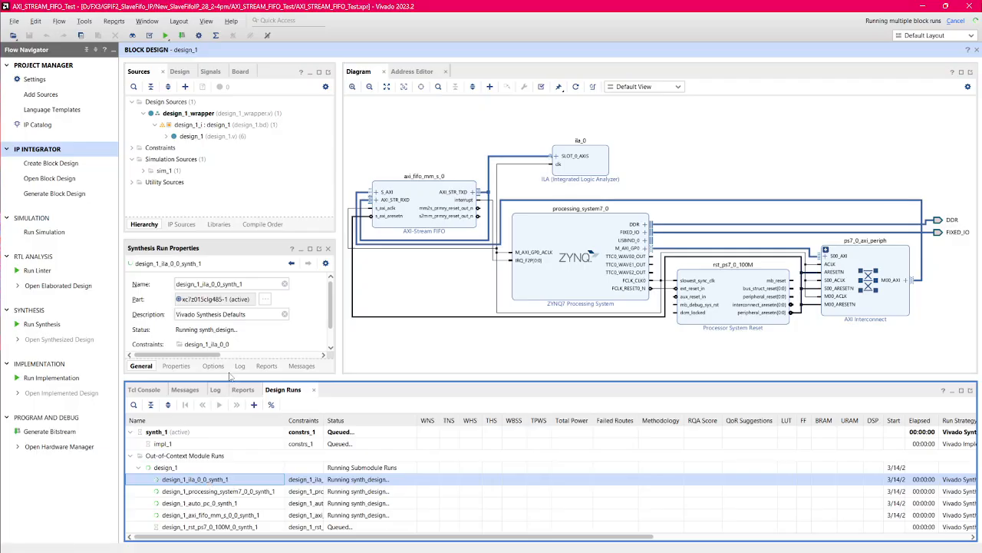
pyautogui.click(240, 366)
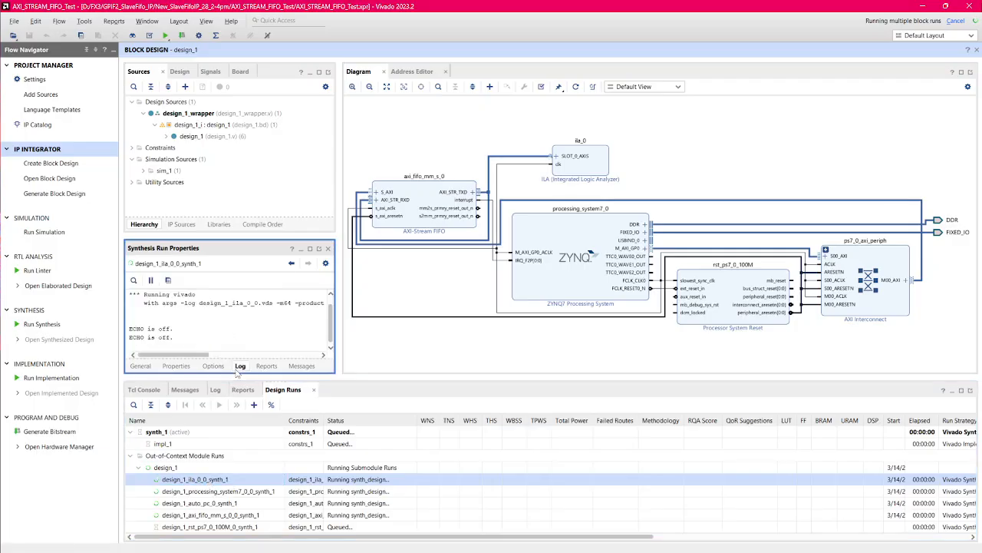
pyautogui.click(310, 250)
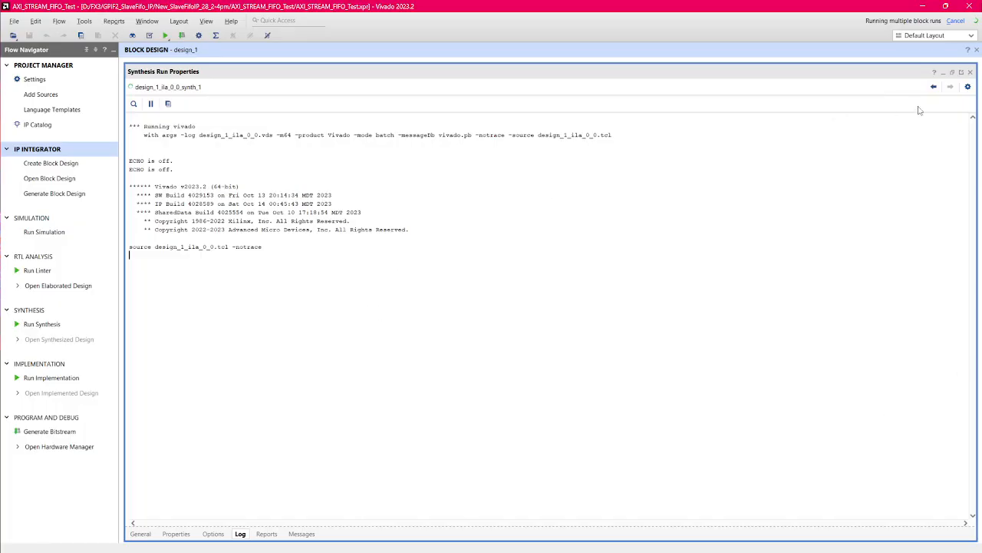
pyautogui.click(952, 72)
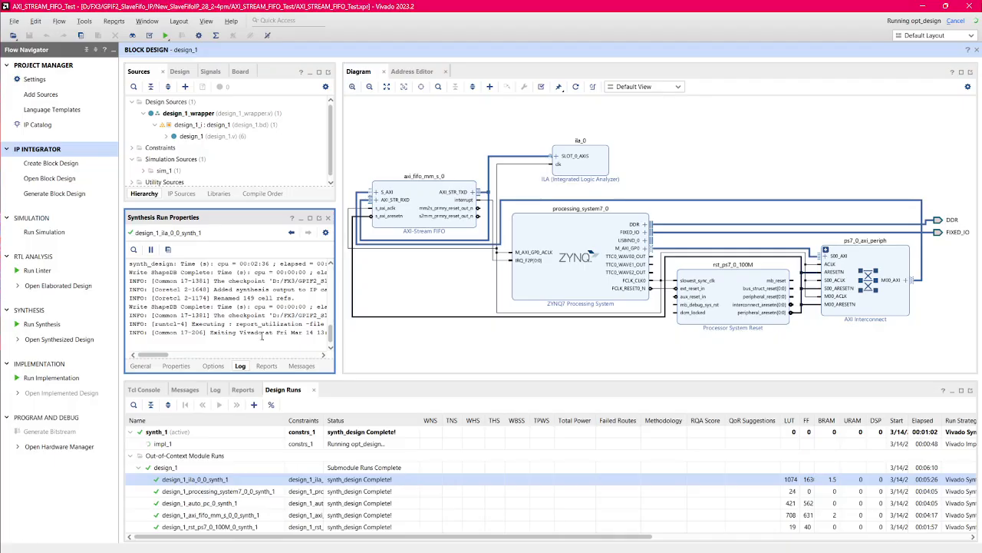
# Step: Show the impl_1 run's log in a maximized panel and read its link_design and opt_design messages
pyautogui.click(233, 448)
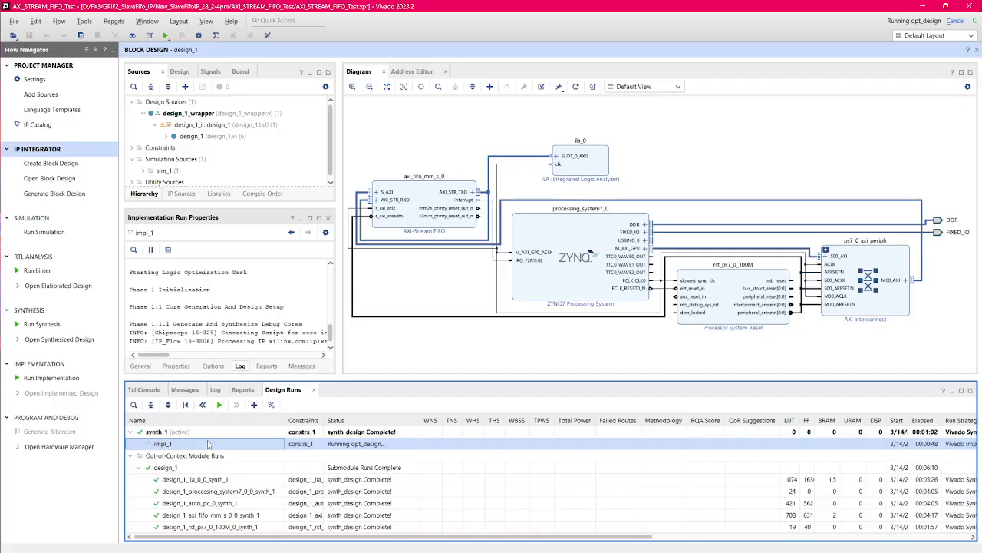
pyautogui.click(311, 221)
pyautogui.click(312, 221)
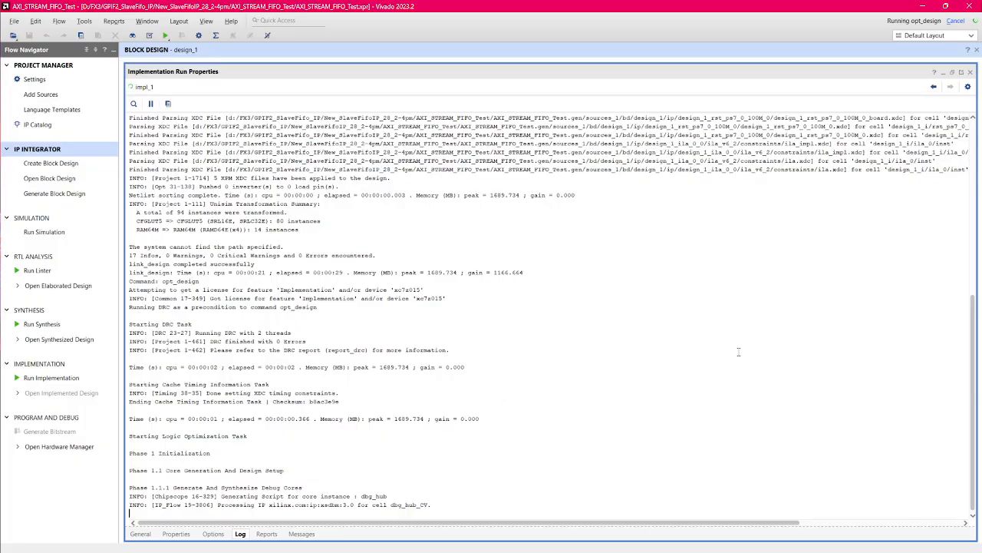
pyautogui.scroll(5, 739, 352)
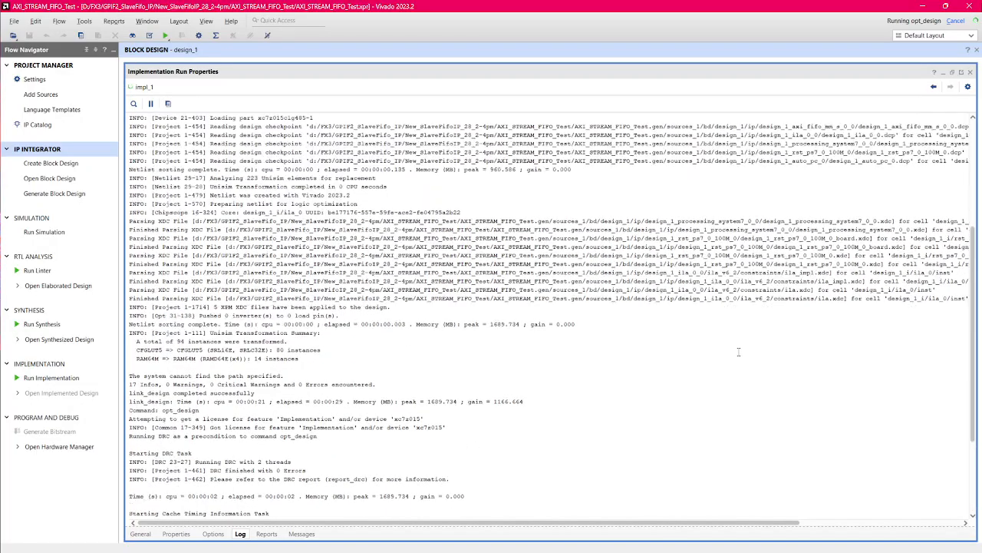
pyautogui.scroll(-4, 739, 352)
pyautogui.scroll(-1, 739, 353)
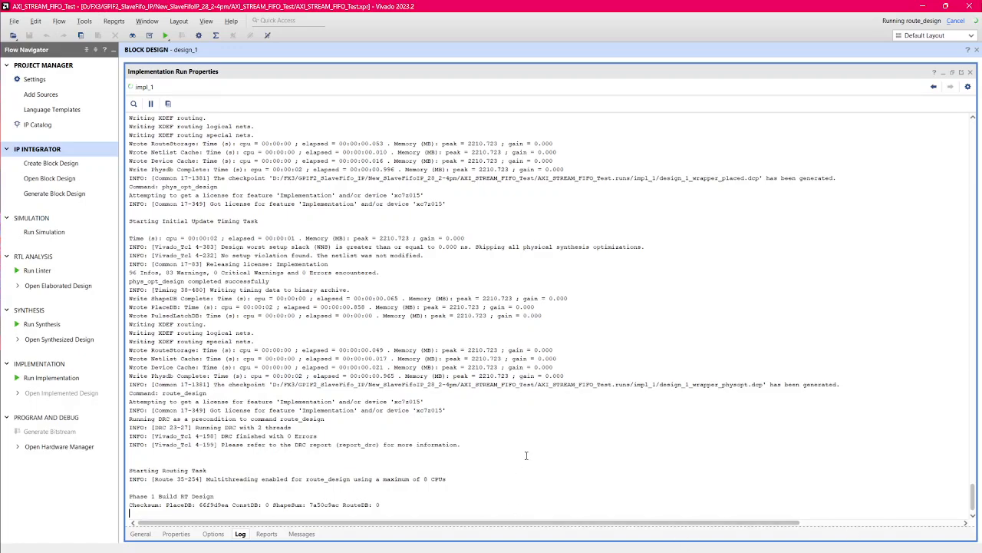
# Step: Examine the phys_opt_design and routing messages in the impl_1 log, highlight the warning and error summary line, and restore the panel size
pyautogui.scroll(2, 527, 455)
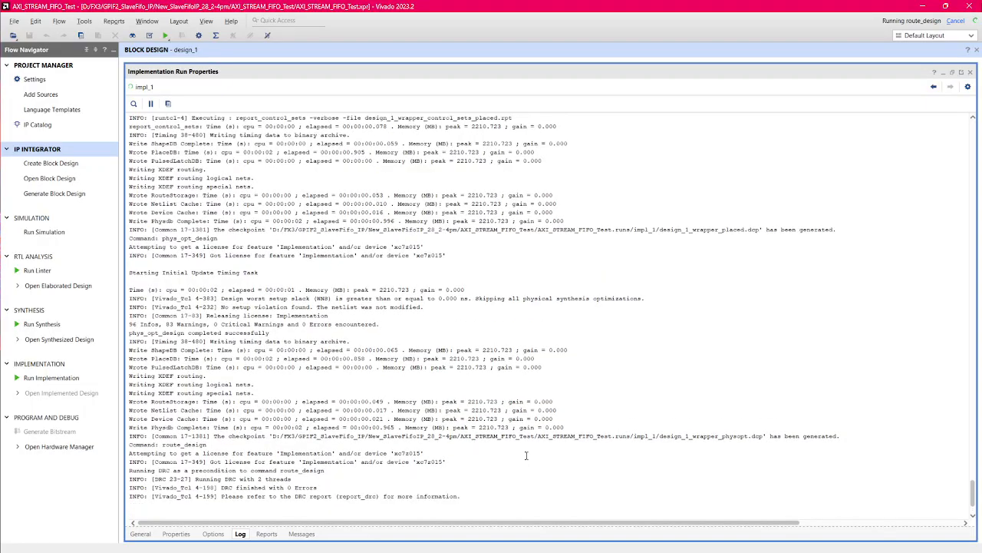
pyautogui.scroll(1, 526, 455)
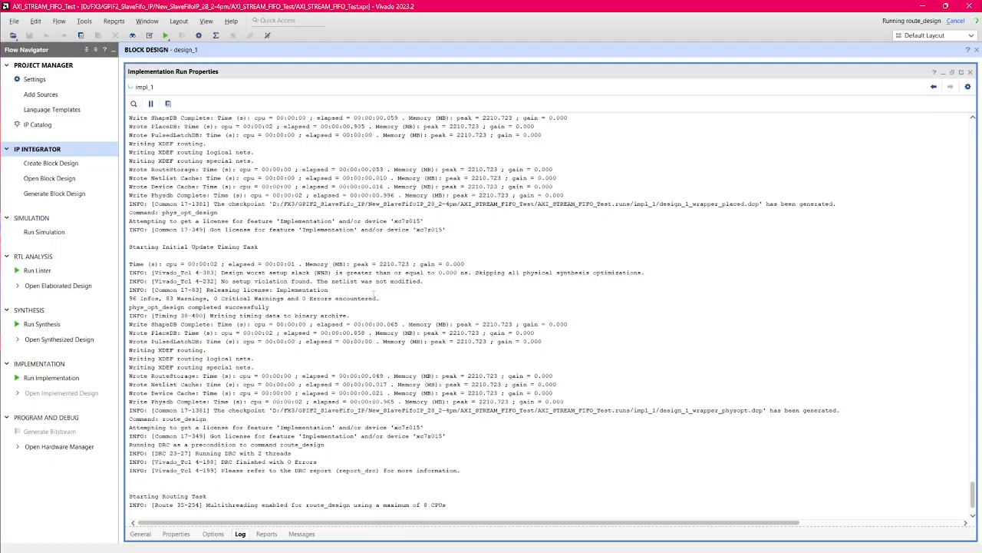
pyautogui.moveTo(379, 297); pyautogui.dragTo(129, 298)
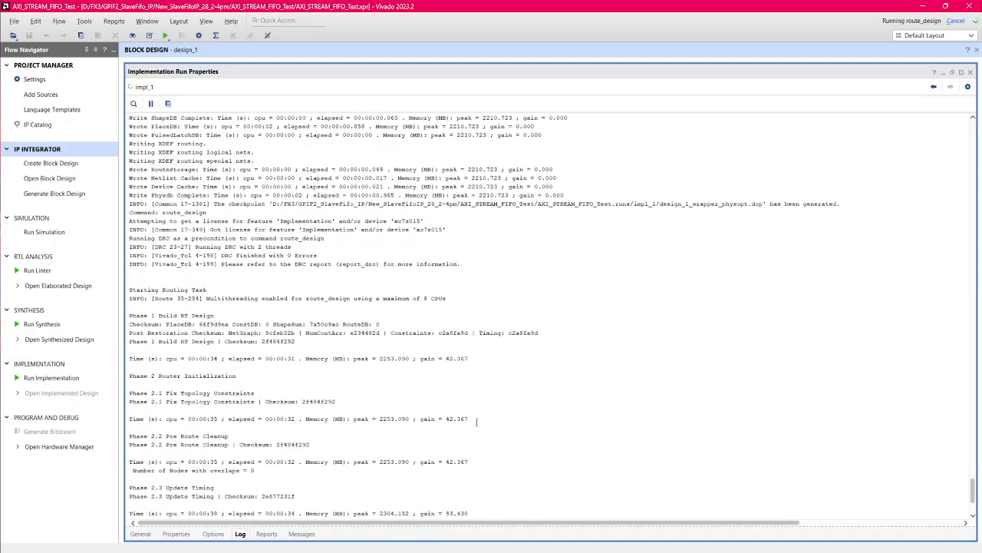
pyautogui.scroll(5, 477, 421)
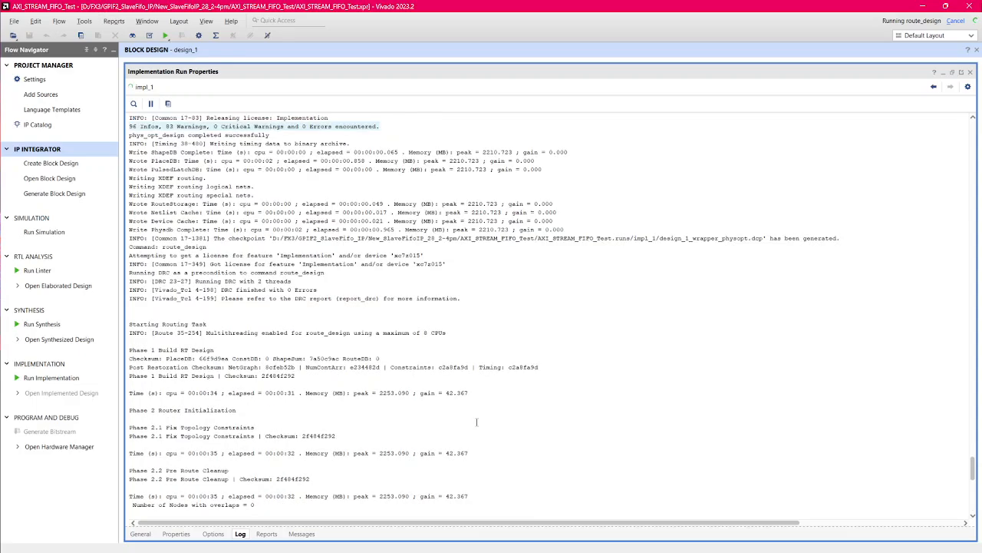
pyautogui.scroll(-5, 477, 421)
pyautogui.scroll(5, 476, 422)
pyautogui.scroll(-5, 819, 432)
pyautogui.moveTo(972, 427); pyautogui.dragTo(979, 527)
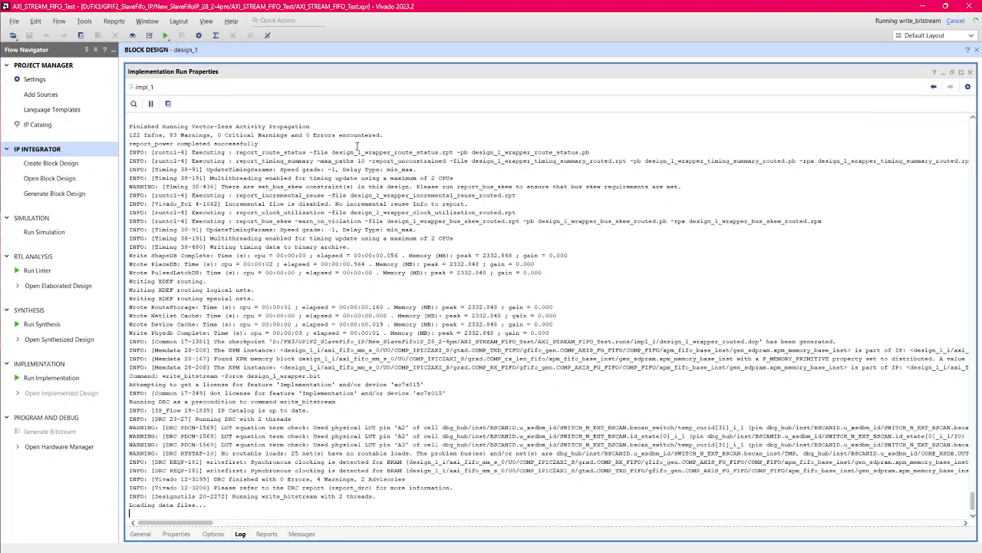
pyautogui.click(952, 74)
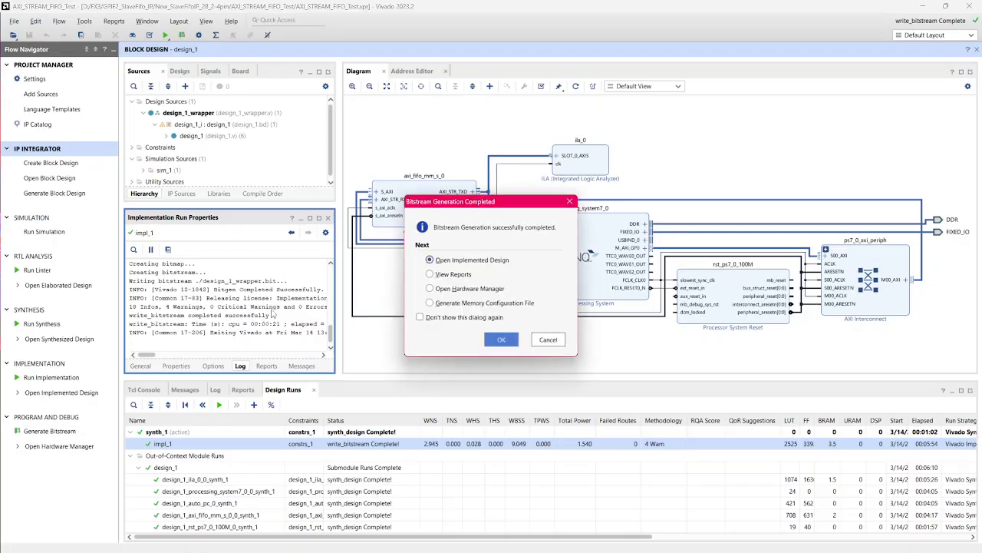
# Step: Choose View Reports once bitstream generation completes and look through the list of synthesis reports
pyautogui.click(444, 272)
pyautogui.click(501, 339)
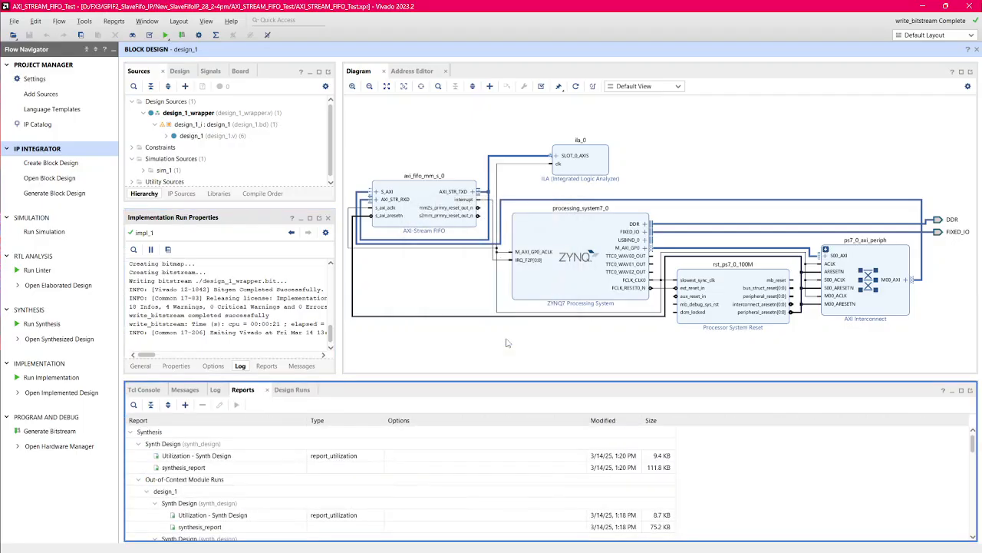
pyautogui.scroll(-3, 280, 474)
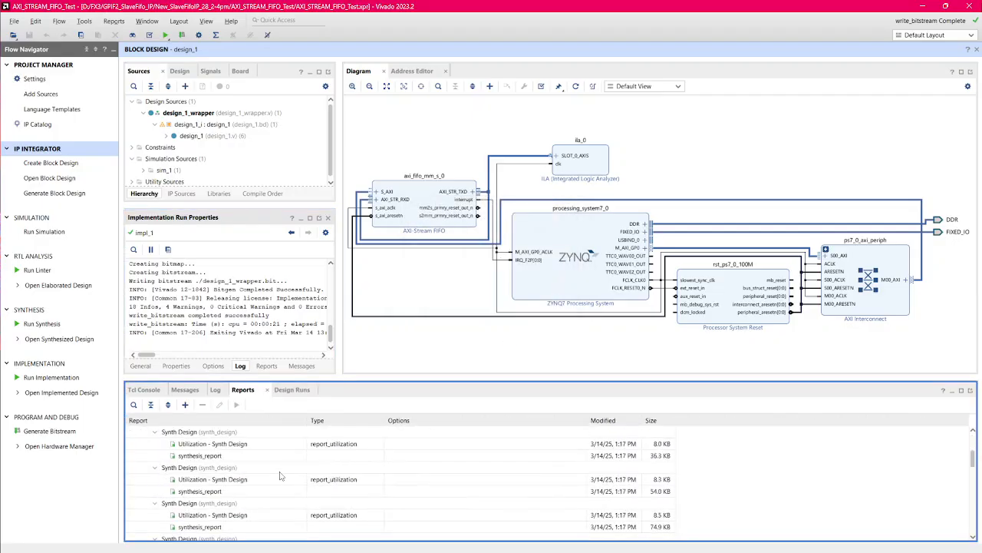
pyautogui.scroll(3, 281, 474)
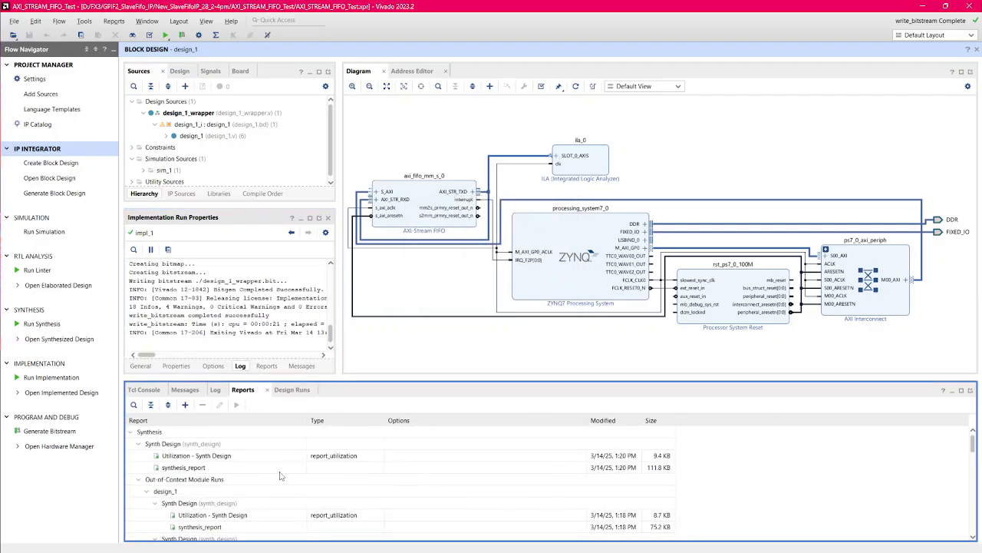
# Step: Switch to the Project Manager and review the project summary's synthesis, implementation, timing, utilization and power sections
pyautogui.click(36, 66)
pyautogui.scroll(-3, 528, 289)
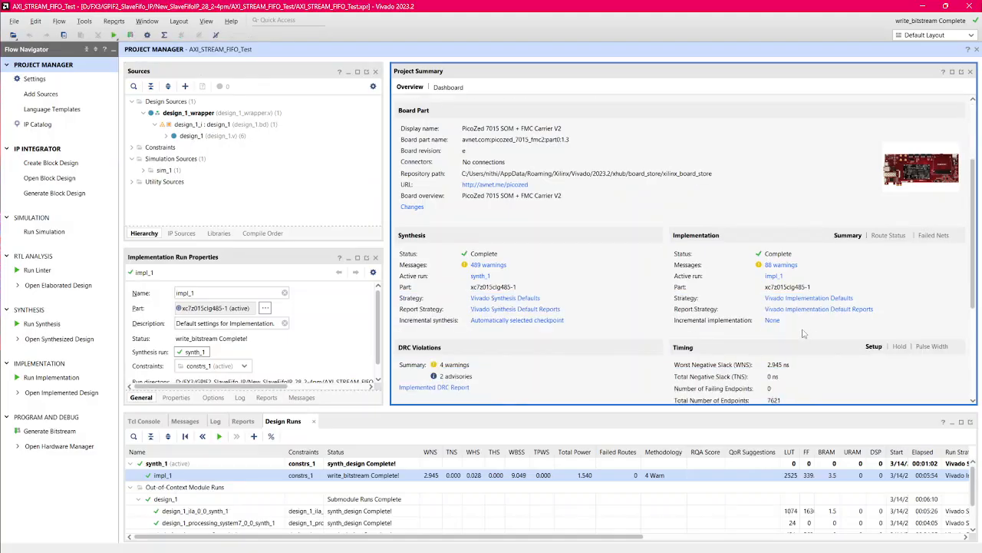
pyautogui.scroll(-5, 528, 289)
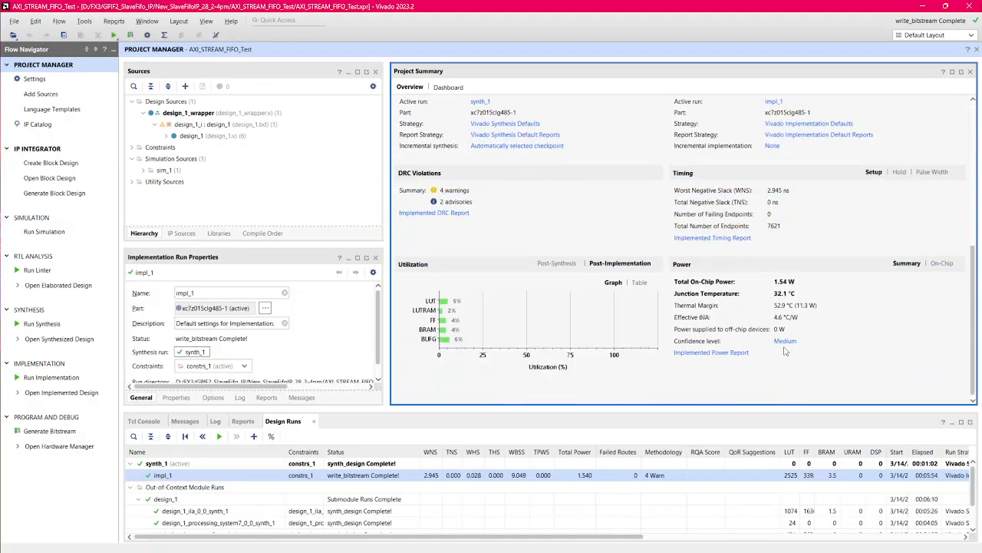
pyautogui.scroll(8, 787, 318)
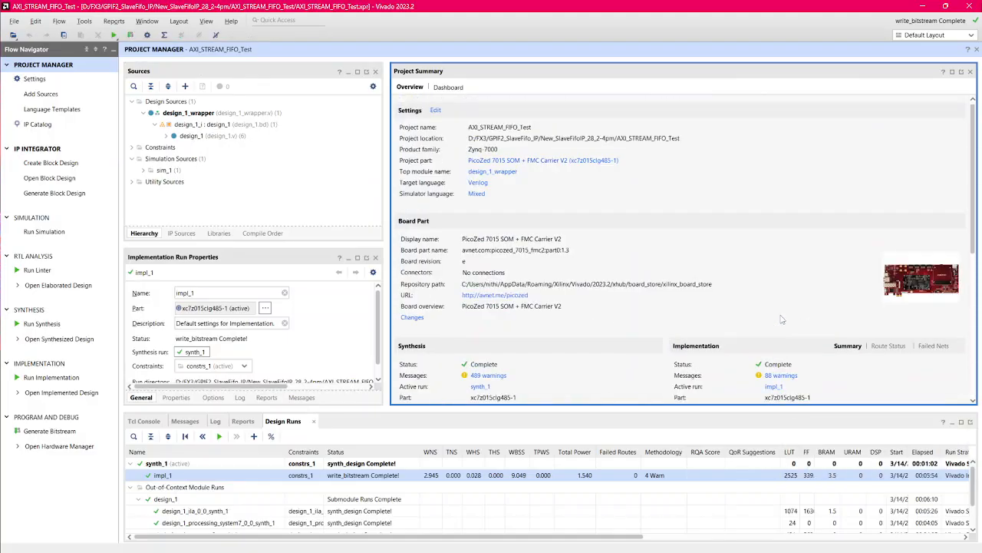
pyautogui.scroll(-5, 597, 315)
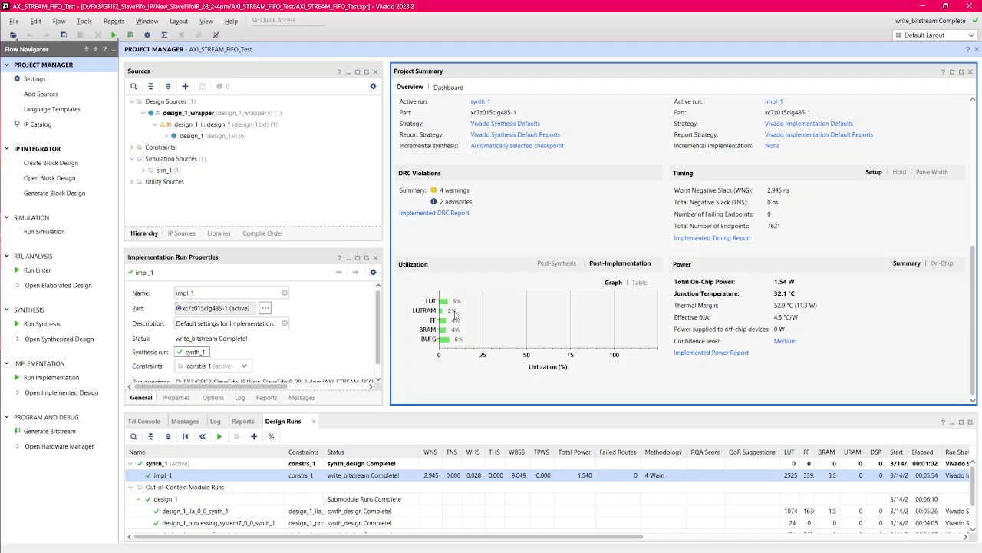
# Step: Export the block design's hardware platform with the bitstream included, as design_1_wrapper in the AXI_STREAM_FIFO_Test project folder
pyautogui.scroll(8, 579, 349)
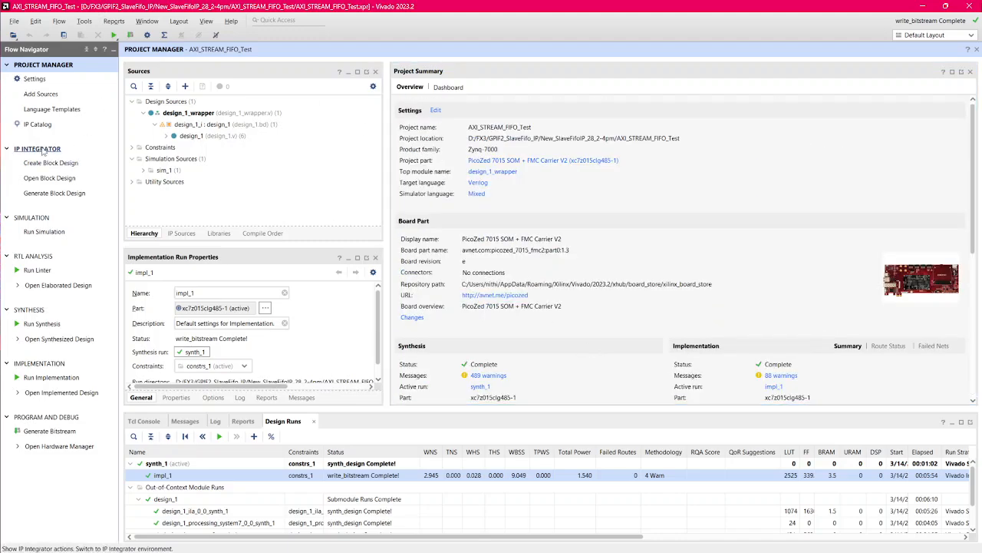
pyautogui.click(99, 148)
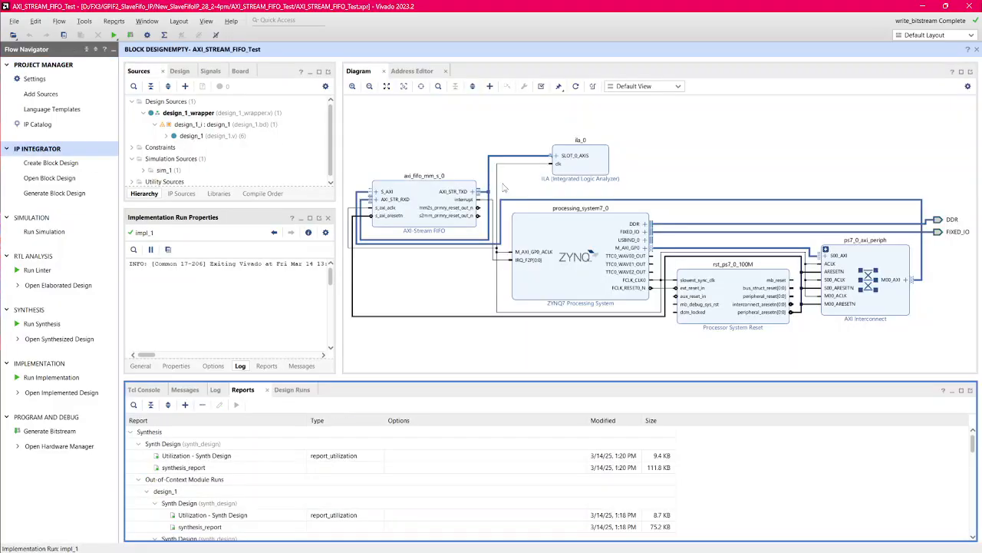
pyautogui.click(14, 22)
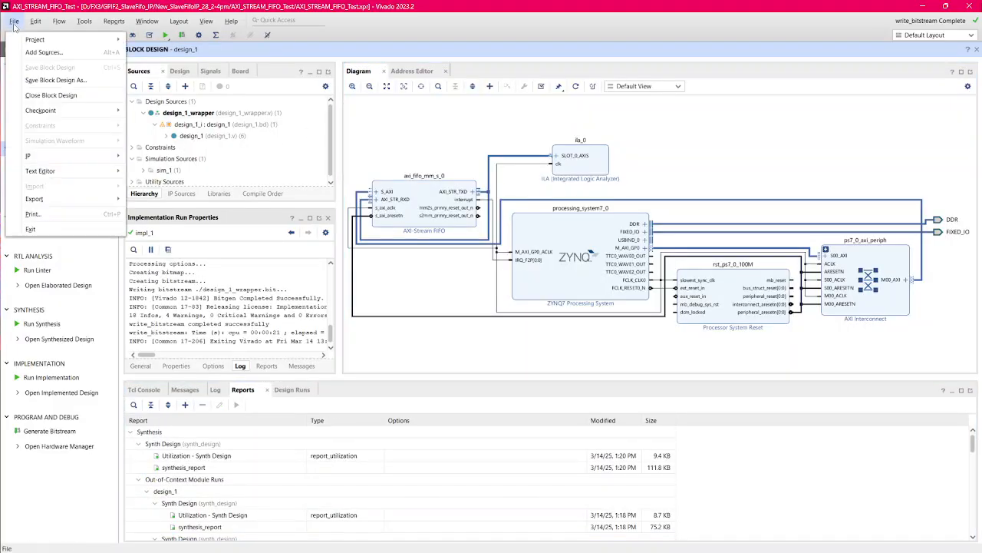
pyautogui.moveTo(46, 198)
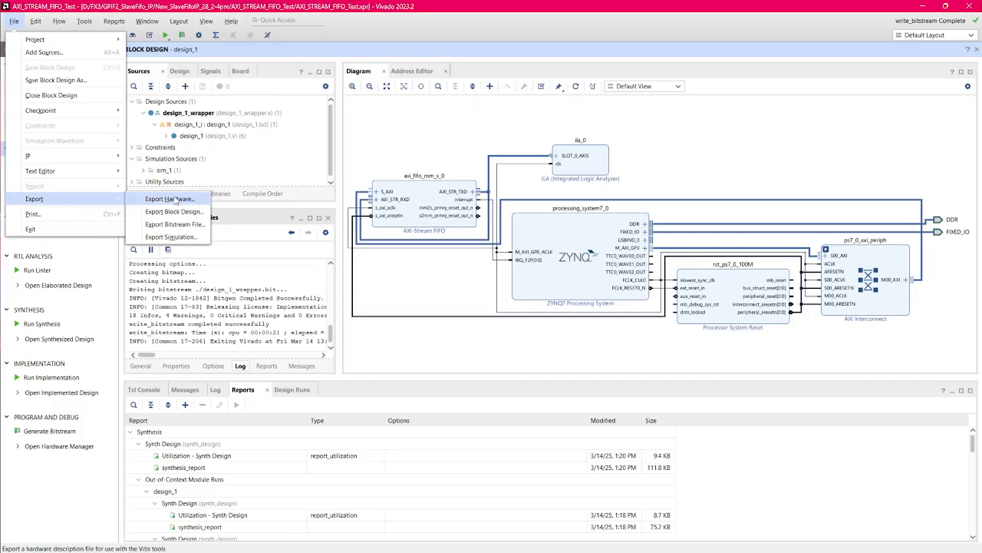
pyautogui.click(172, 199)
pyautogui.click(574, 428)
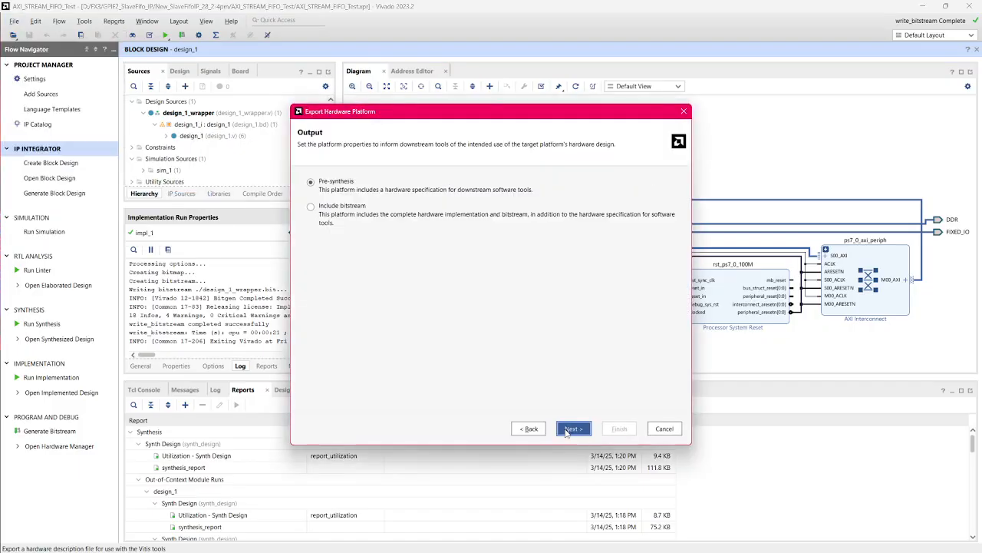
pyautogui.click(322, 208)
pyautogui.click(573, 428)
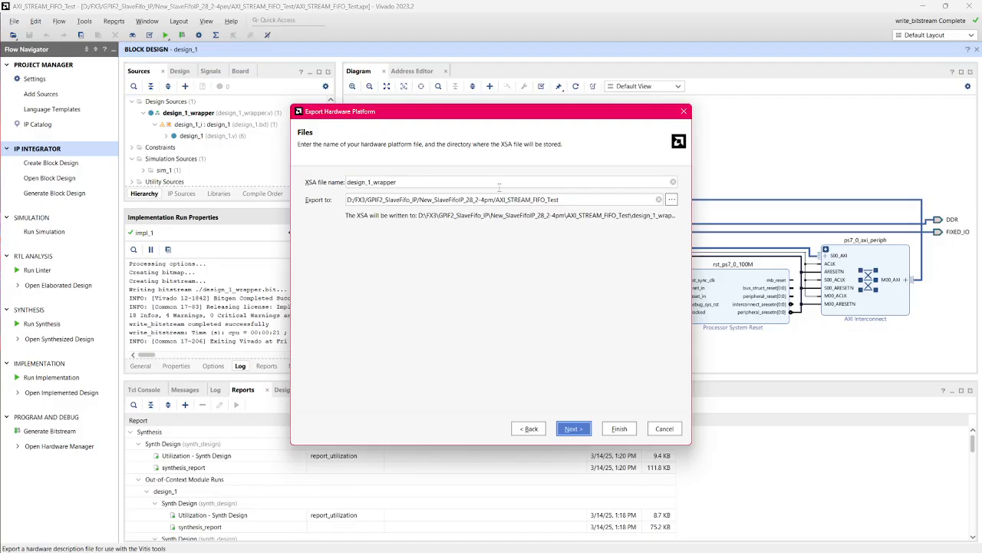
pyautogui.click(573, 428)
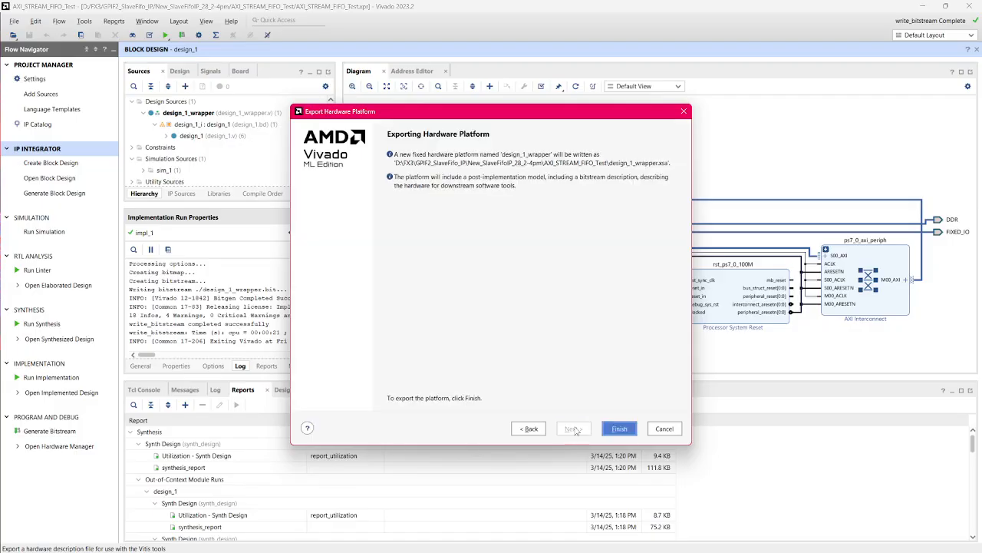
pyautogui.click(619, 428)
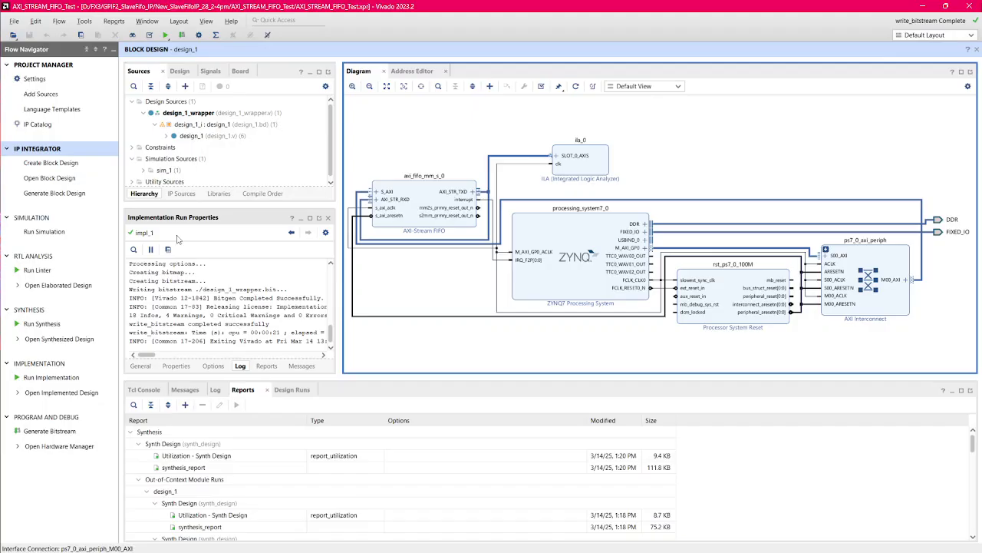
# Step: Minimize Vivado and start Vitis Classic 2023.2 from the desktop as administrator
pyautogui.click(922, 7)
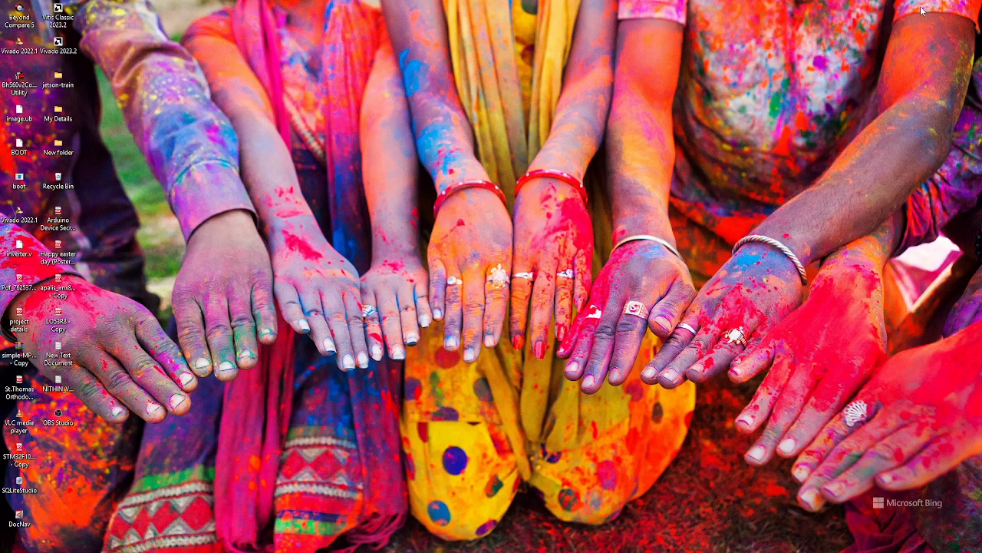
pyautogui.rightClick(62, 20)
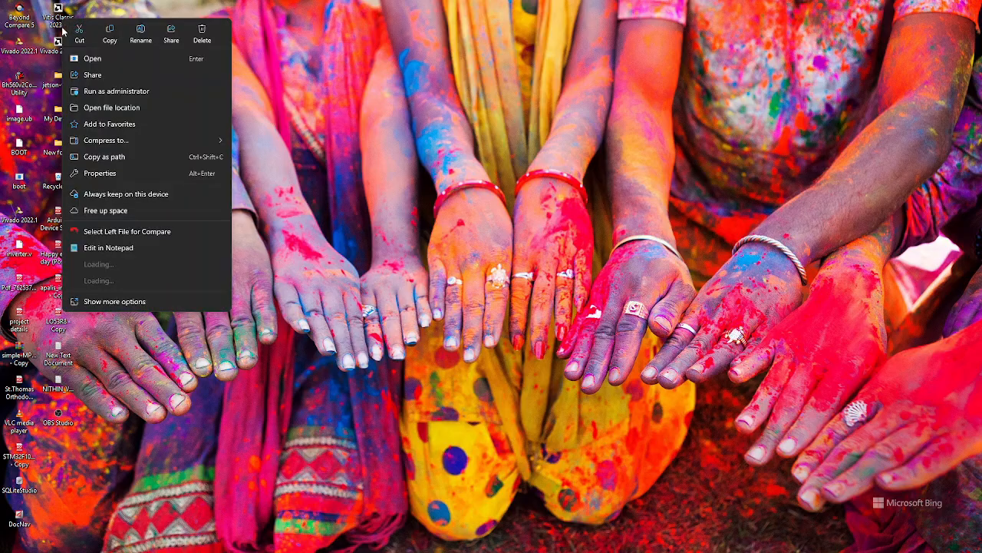
pyautogui.click(107, 92)
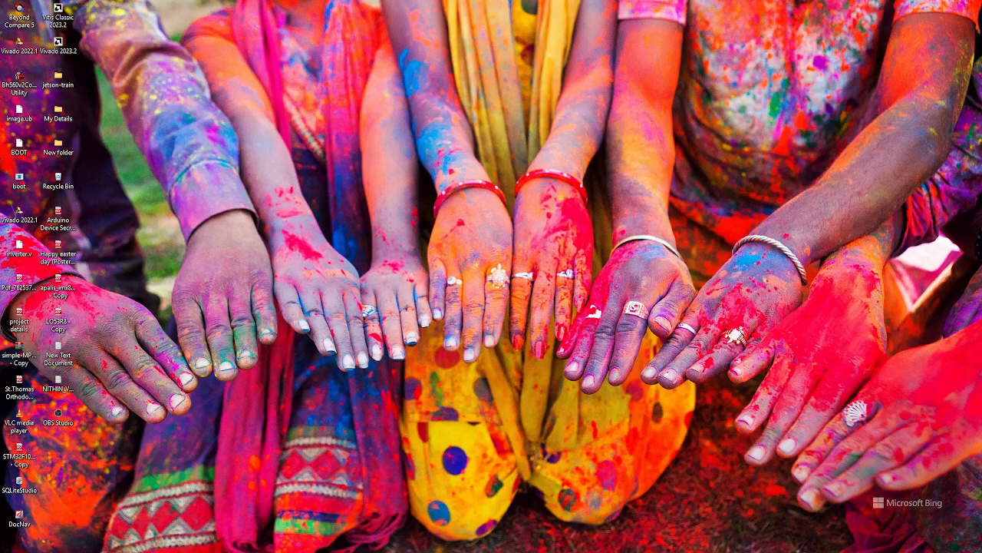
pyautogui.moveTo(400, 297); pyautogui.dragTo(429, 232)
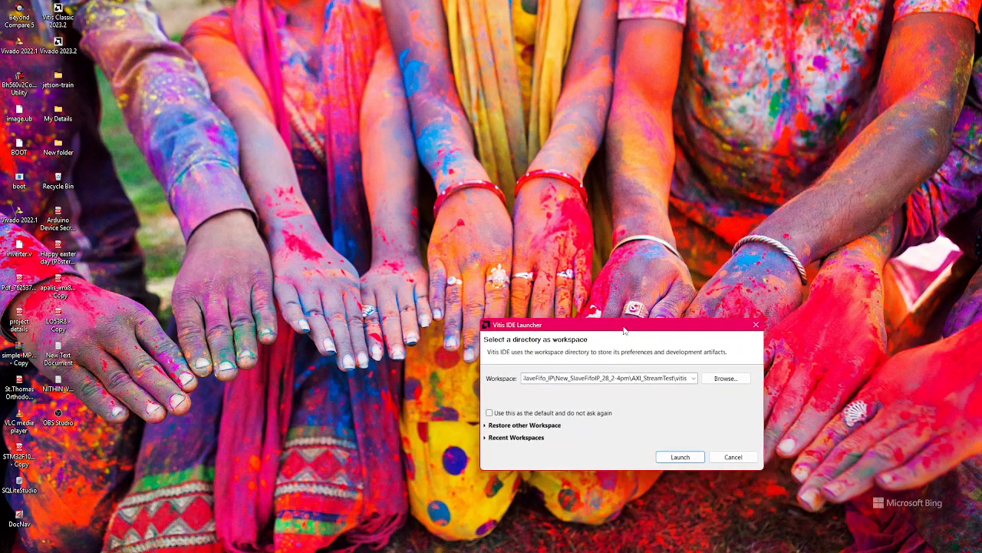
# Step: Browse for the workspace directory and create a folder named Vitis inside AXI_STREAM_FIFO_Test
pyautogui.click(718, 379)
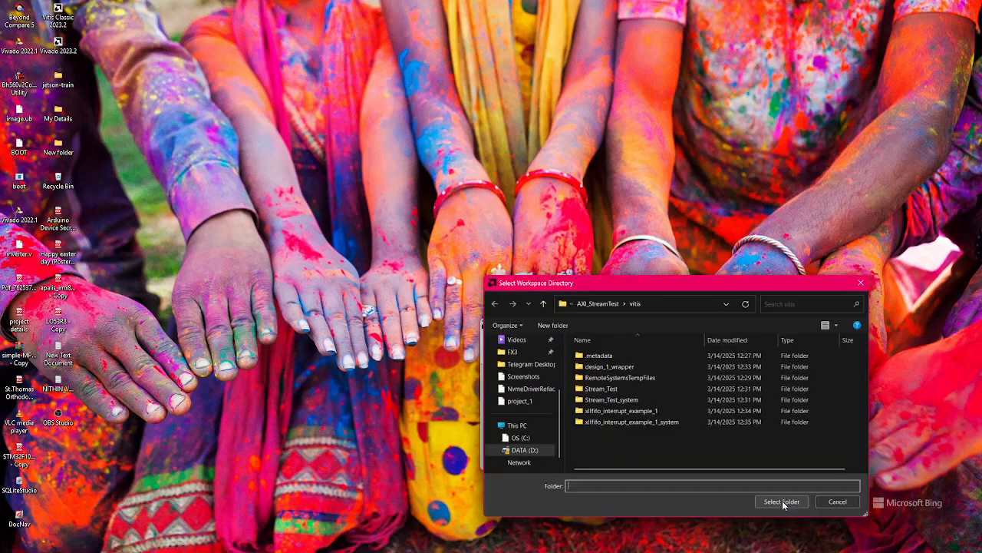
pyautogui.click(521, 400)
pyautogui.click(543, 304)
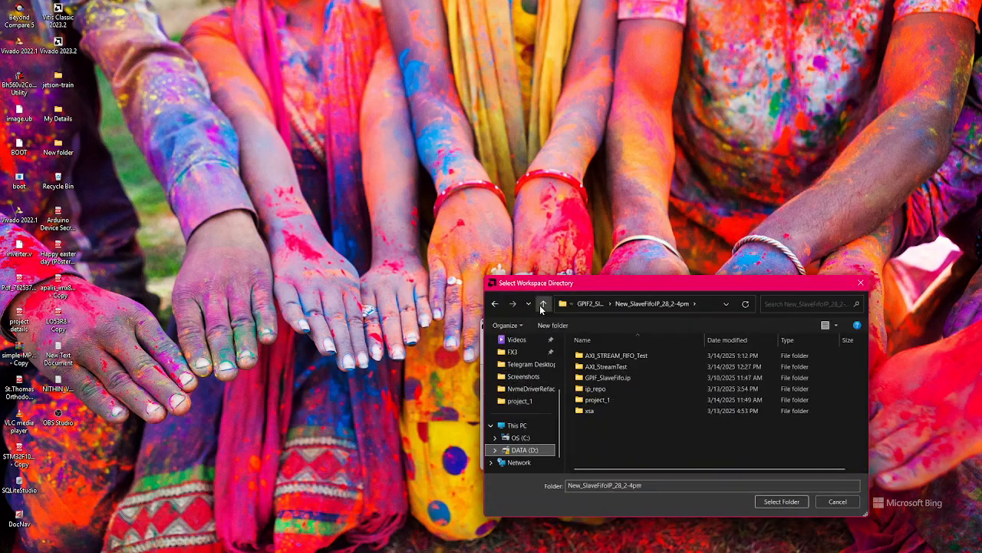
pyautogui.doubleClick(640, 357)
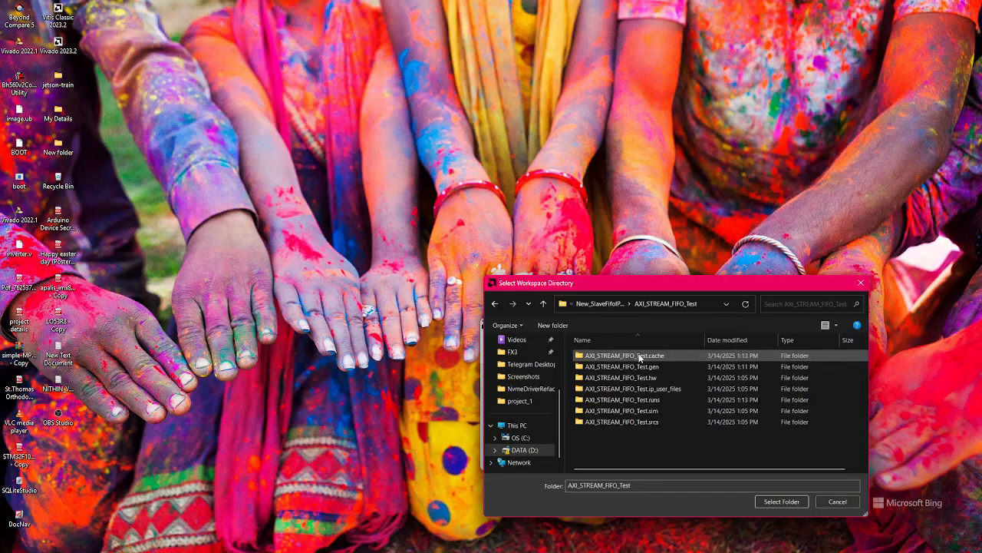
pyautogui.rightClick(643, 444)
pyautogui.moveTo(708, 426)
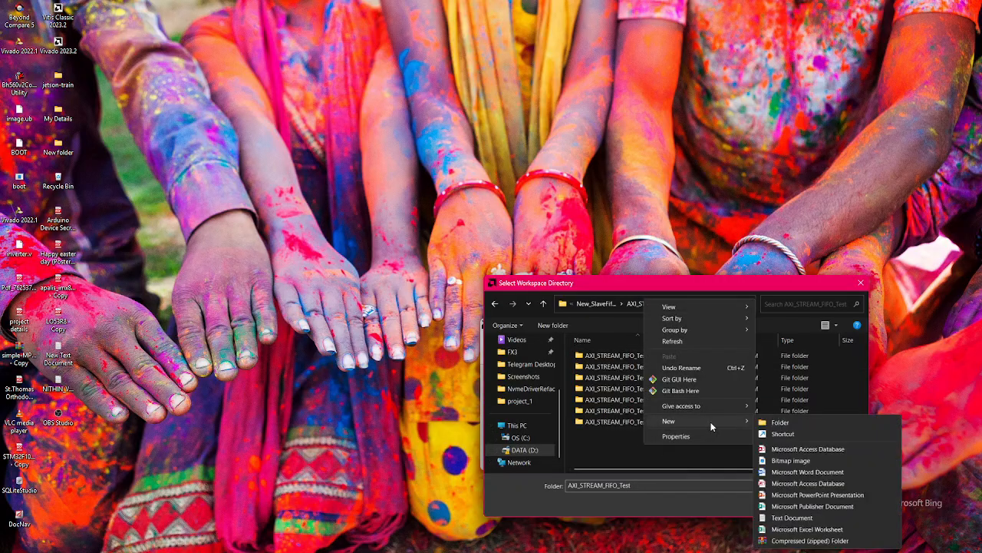
pyautogui.click(779, 422)
pyautogui.write('Vitis')
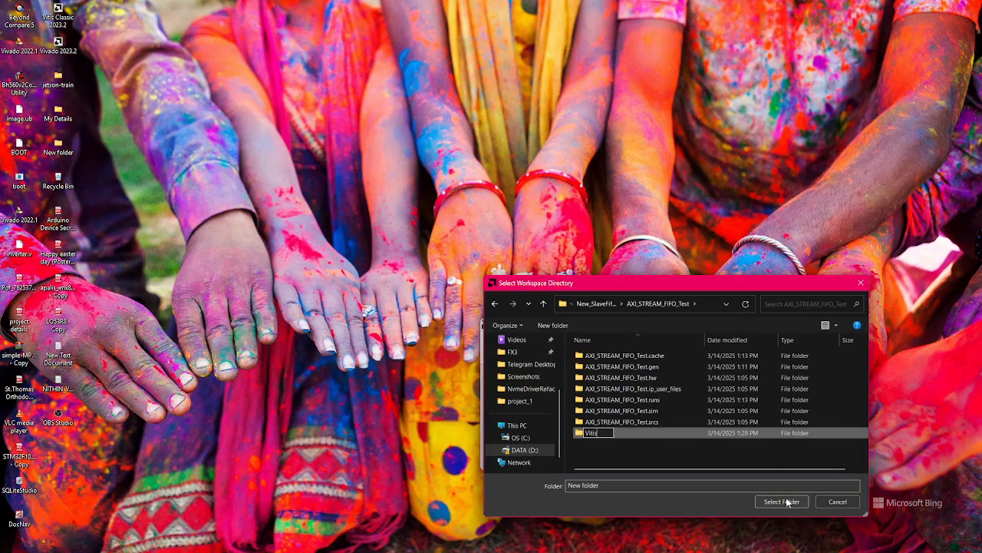
pyautogui.press('Return')
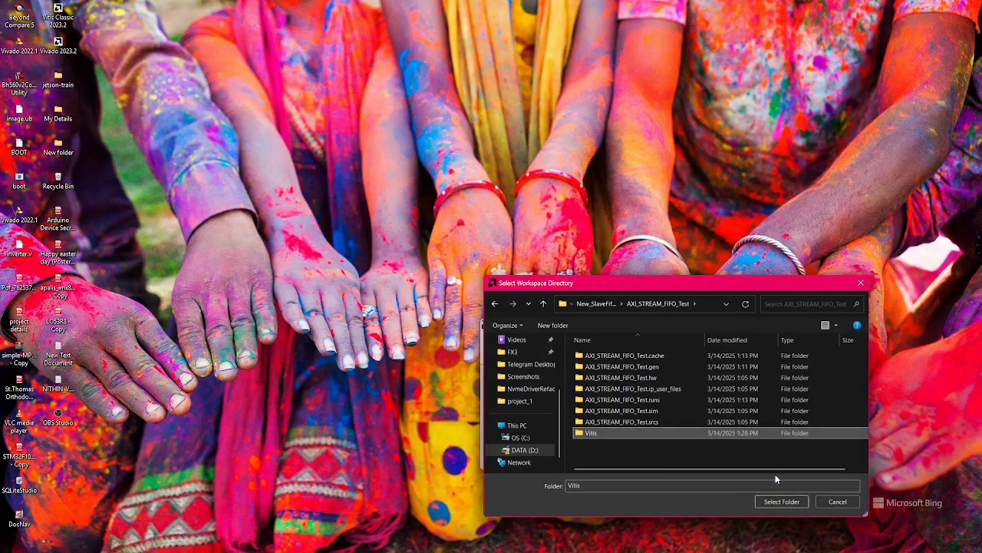
# Step: Choose the new Vitis folder as the workspace and launch the IDE
pyautogui.click(780, 501)
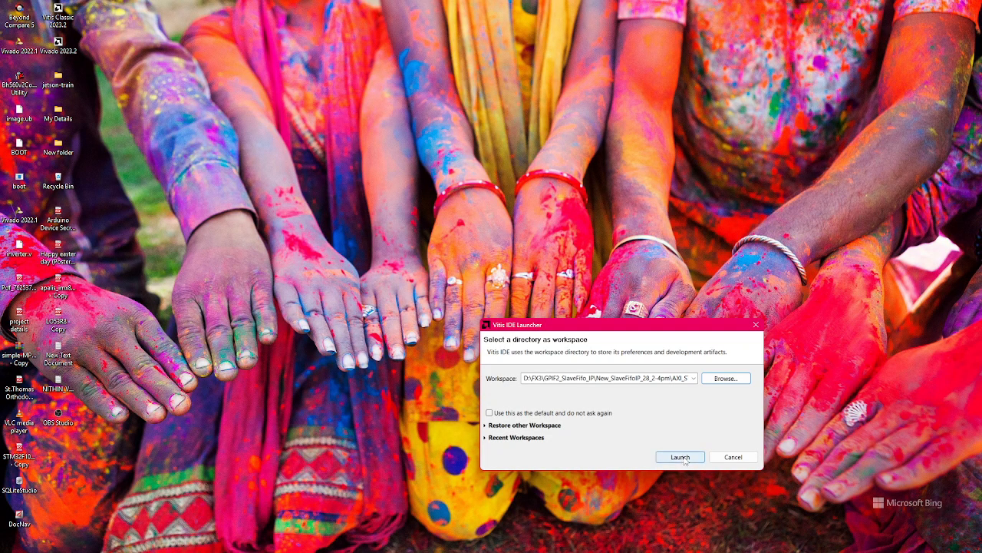
pyautogui.click(682, 456)
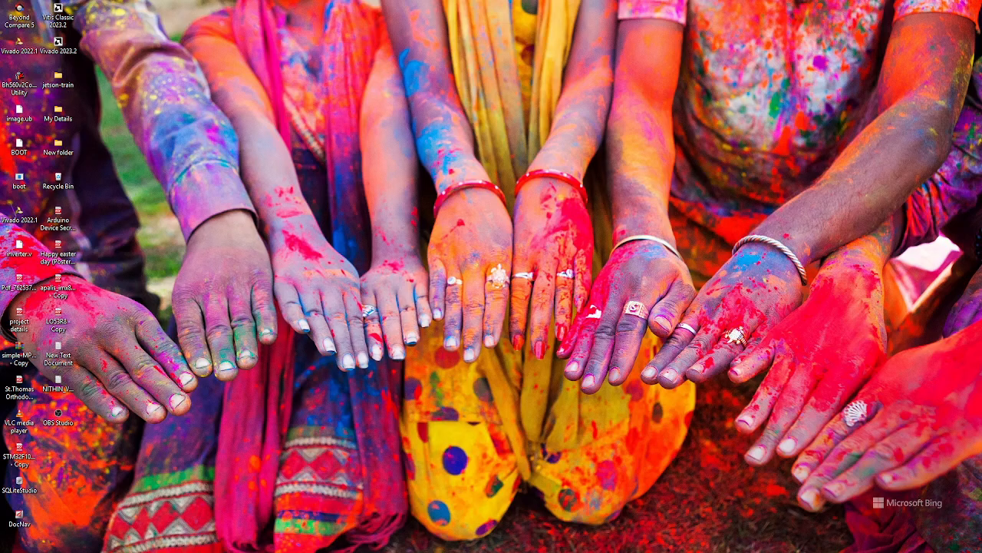
pyautogui.moveTo(549, 552); pyautogui.dragTo(458, 3)
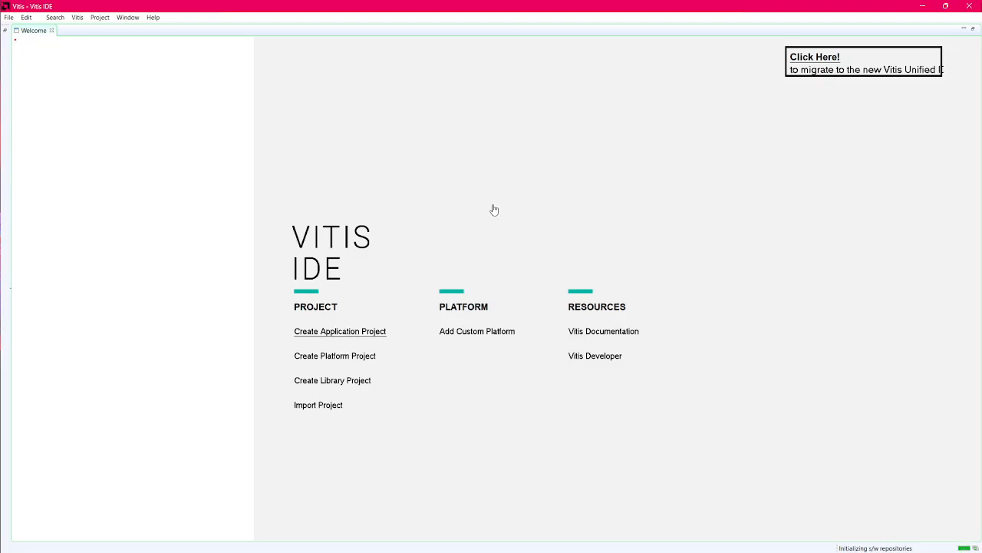
# Step: Start a new application project with a new platform created from design_1_wrapper.xsa in the AXI_STREAM_FIFO_Test folder
pyautogui.click(365, 330)
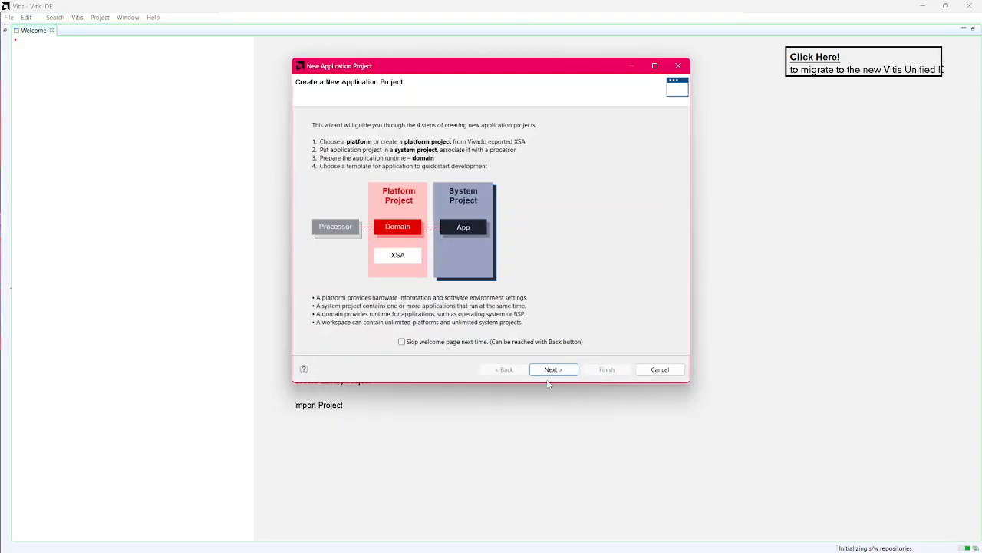
pyautogui.click(557, 370)
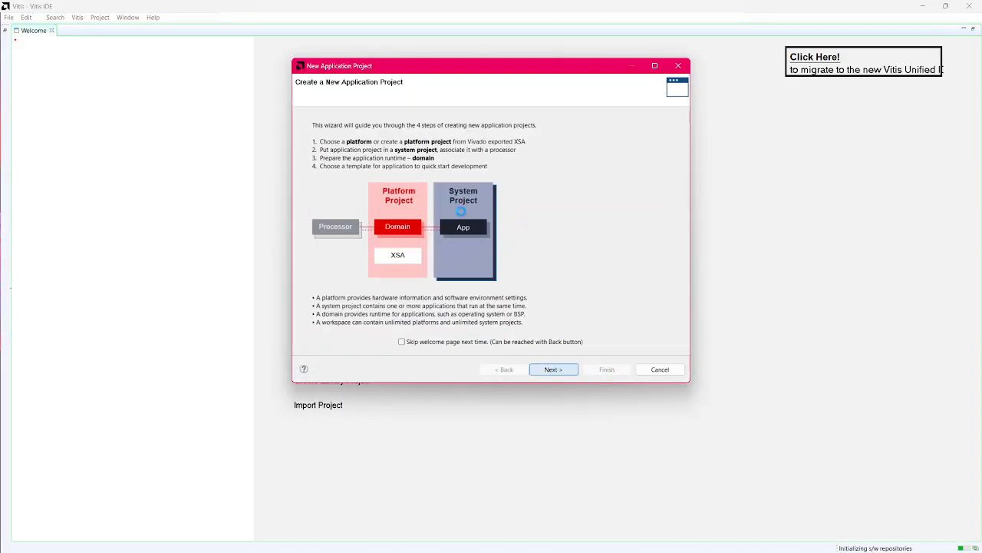
pyautogui.click(461, 124)
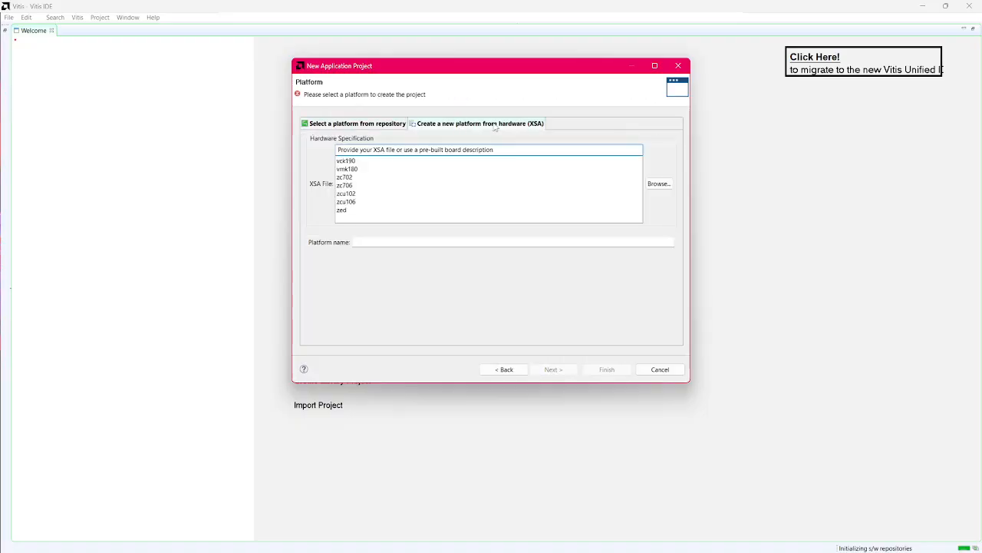
pyautogui.click(660, 185)
pyautogui.click(342, 200)
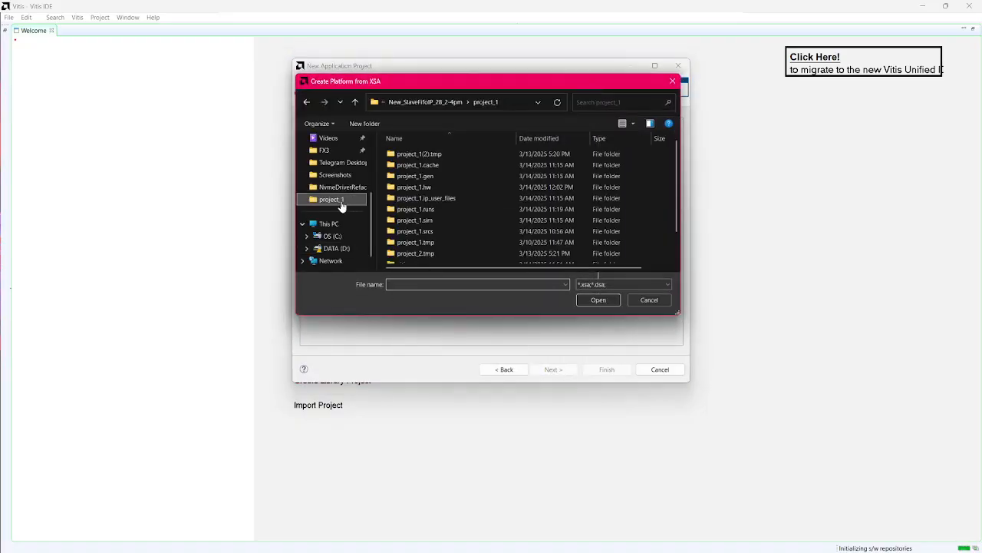
pyautogui.scroll(-1, 451, 238)
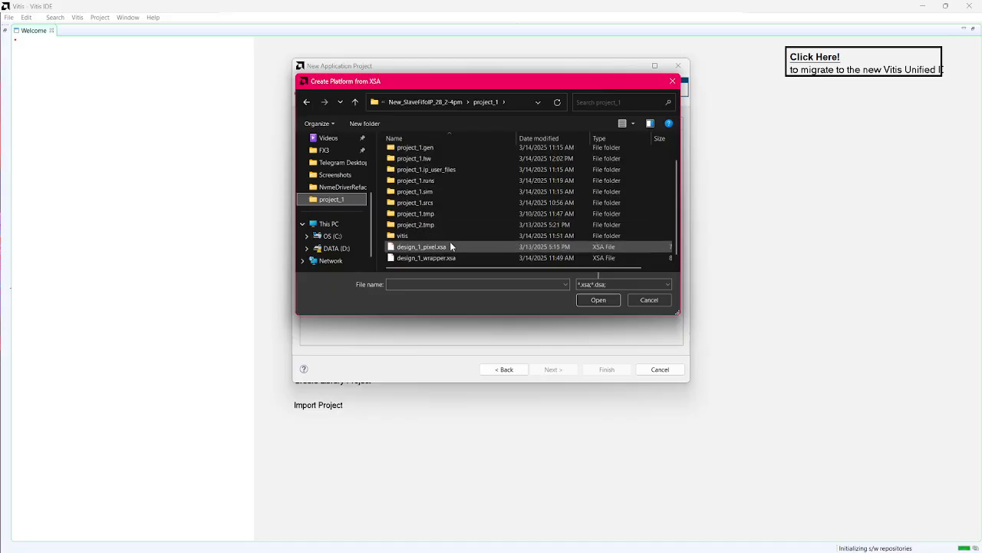
pyautogui.click(355, 102)
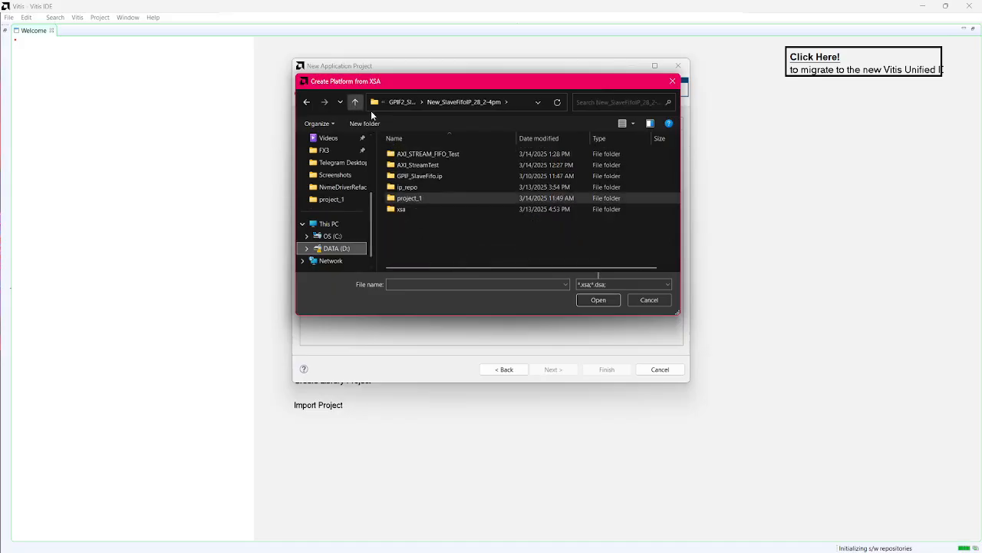
pyautogui.doubleClick(429, 154)
pyautogui.click(450, 241)
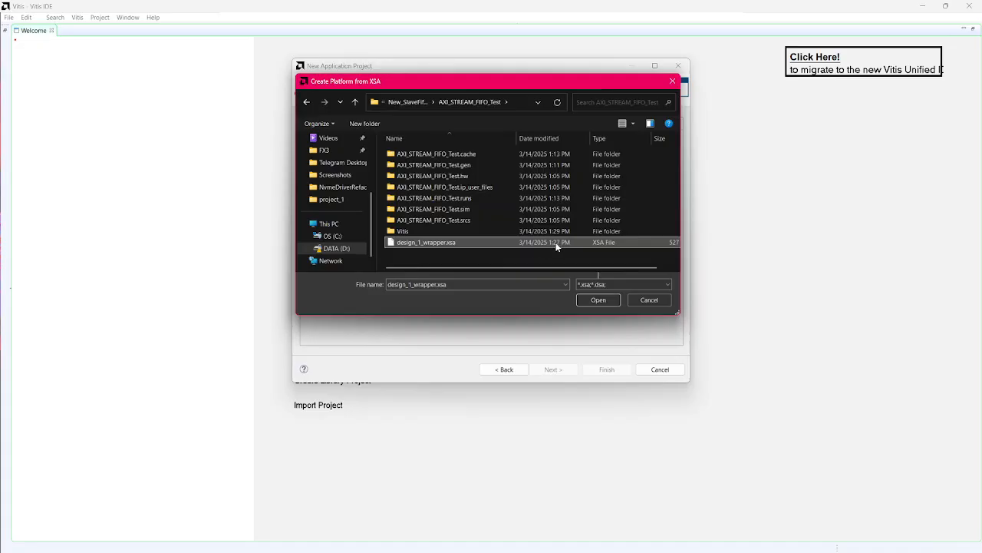
pyautogui.click(598, 299)
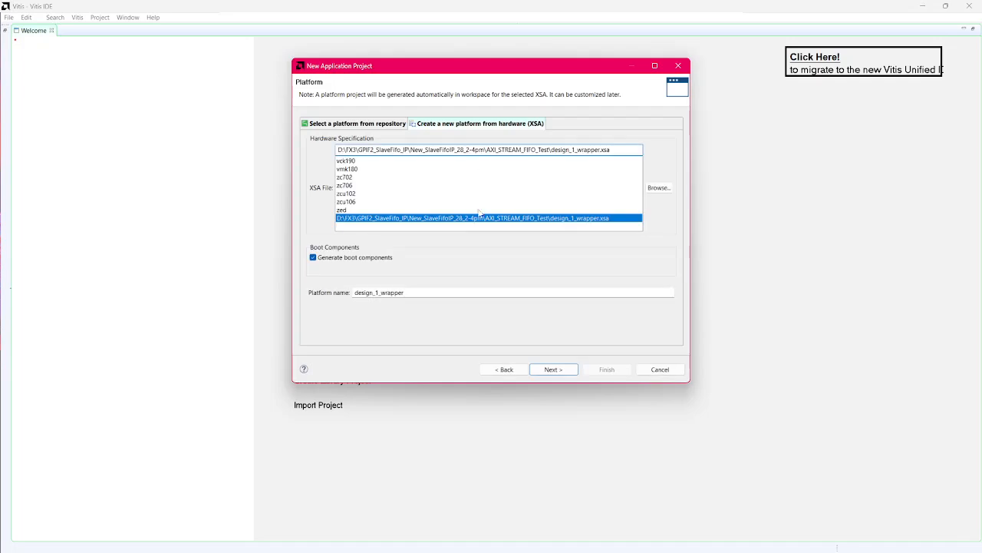
pyautogui.click(553, 369)
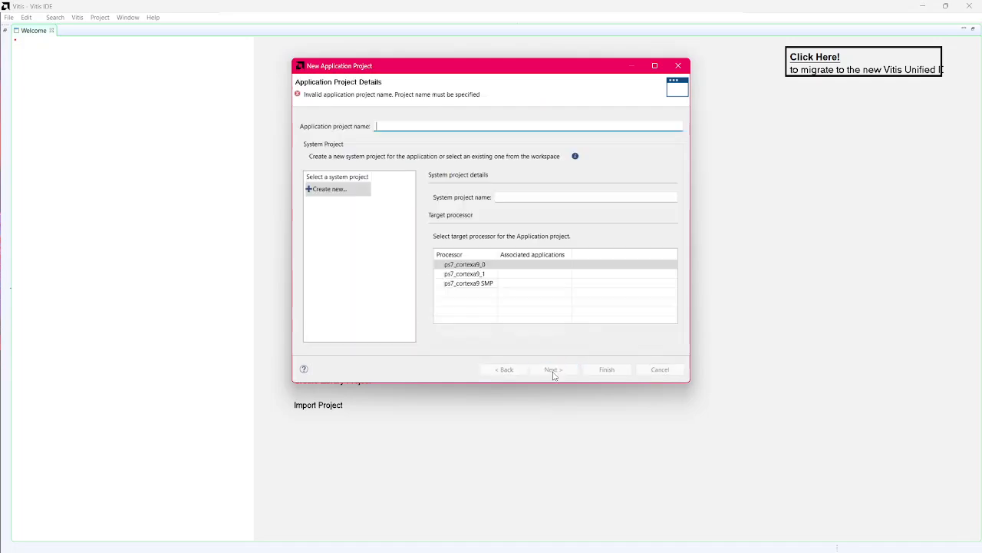
# Step: Name the application project Test and create it from the Empty Application(C) template
pyautogui.write('Test')
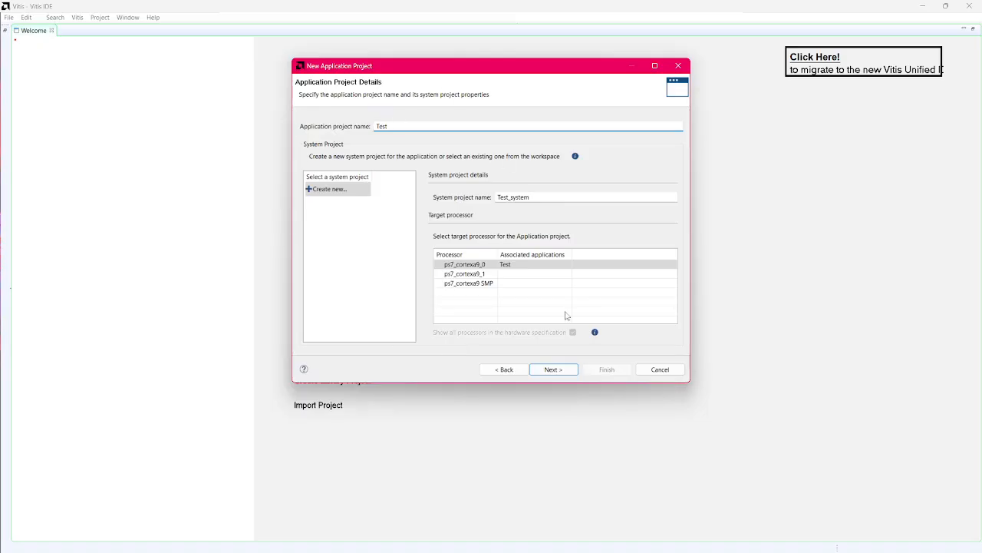
pyautogui.click(554, 370)
pyautogui.click(555, 370)
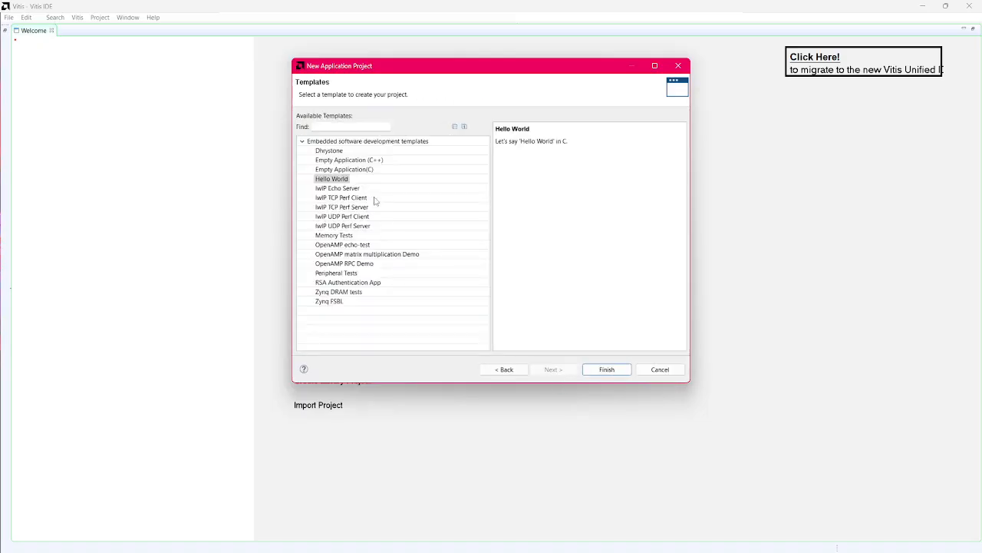
pyautogui.click(368, 169)
pyautogui.click(606, 369)
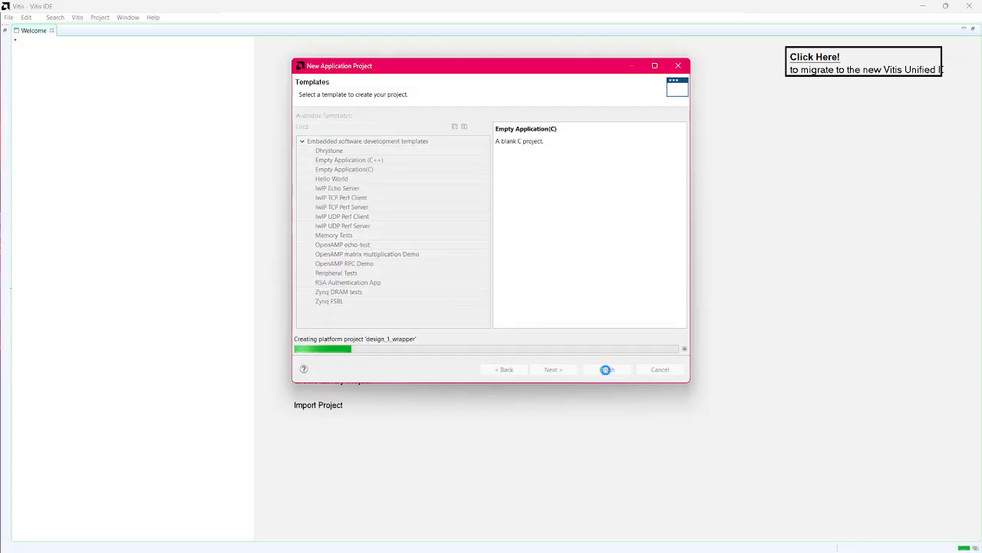
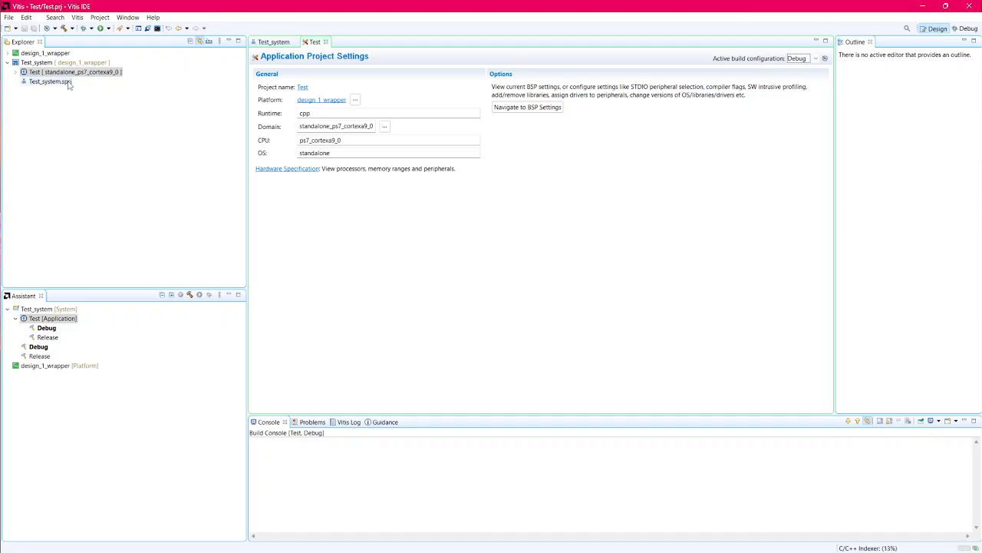
# Step: Open the design_1_wrapper platform for editing and show the Board Support Package of its standalone_ps7_cortexa9_0 domain
pyautogui.click(8, 63)
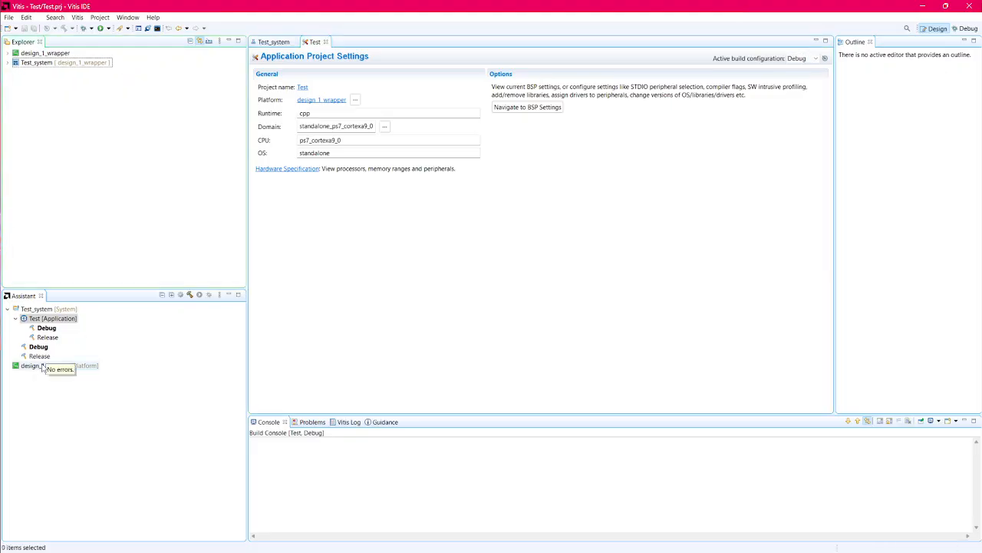
pyautogui.rightClick(43, 367)
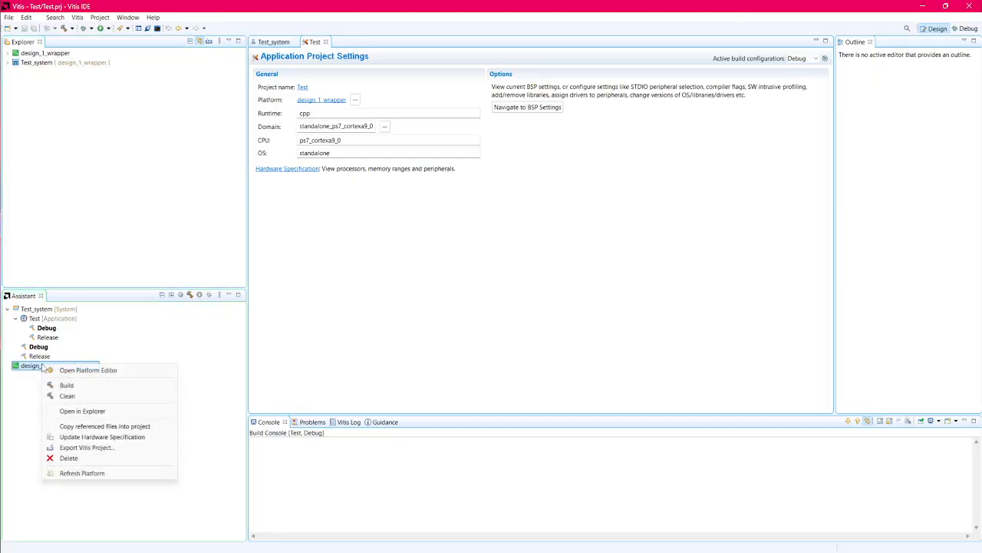
pyautogui.click(89, 370)
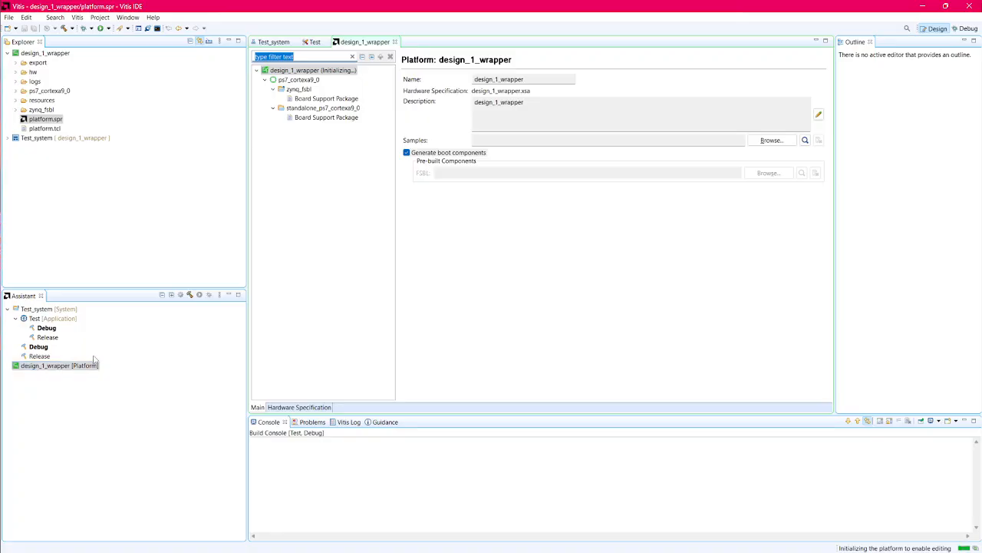
pyautogui.click(323, 117)
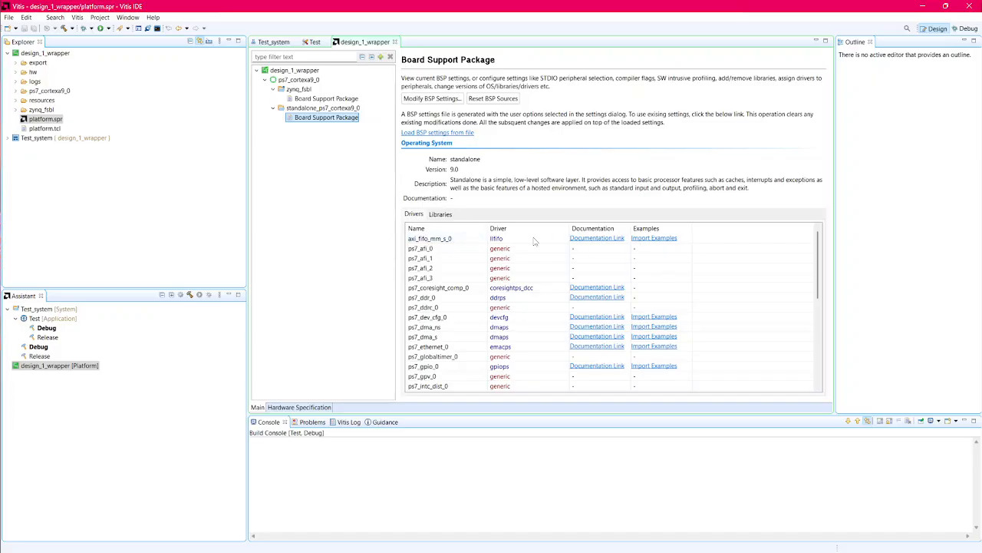
# Step: Import the xllfifo_interrupt_example project for the axi_fifo_mm_s_0 driver into the workspace
pyautogui.click(654, 238)
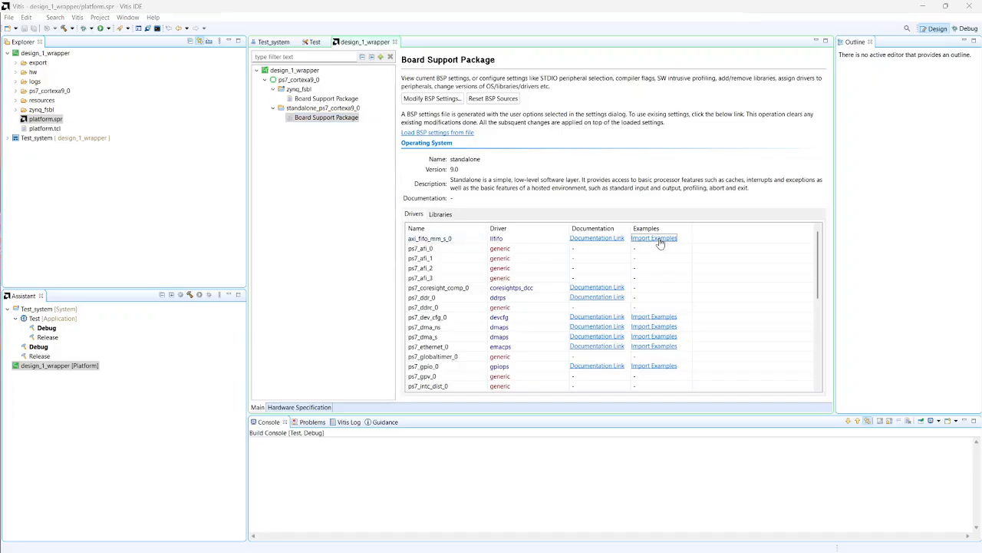
pyautogui.click(341, 169)
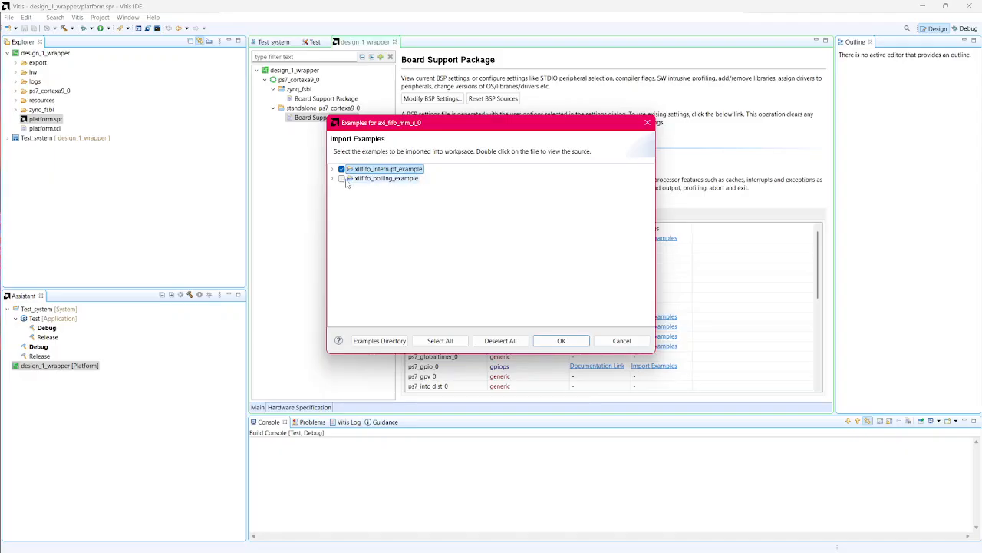
pyautogui.click(561, 341)
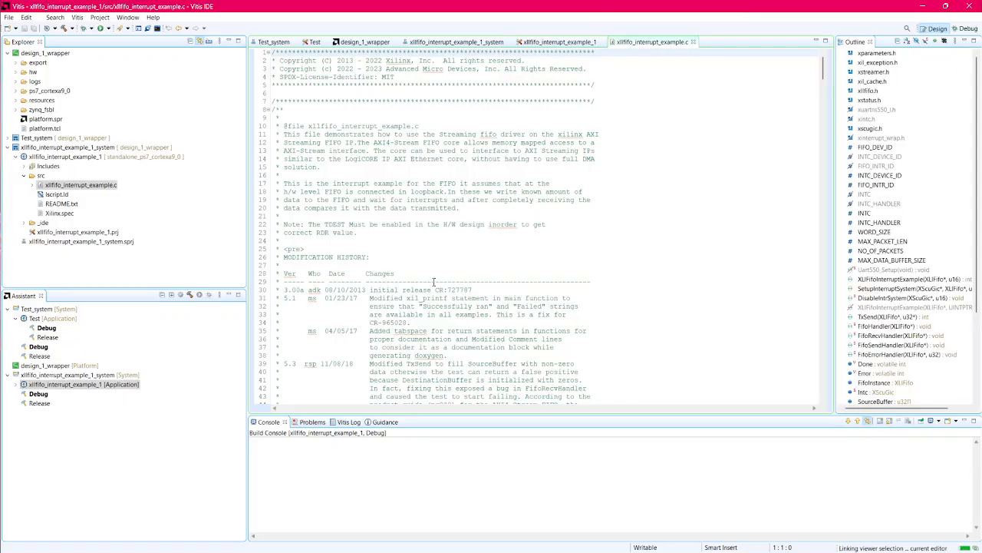
# Step: Review the header comments, includes, packet defines and the SourceBuffer and DestinationBuffer declarations in xllfifo_interrupt_example.c
pyautogui.scroll(-9, 440, 253)
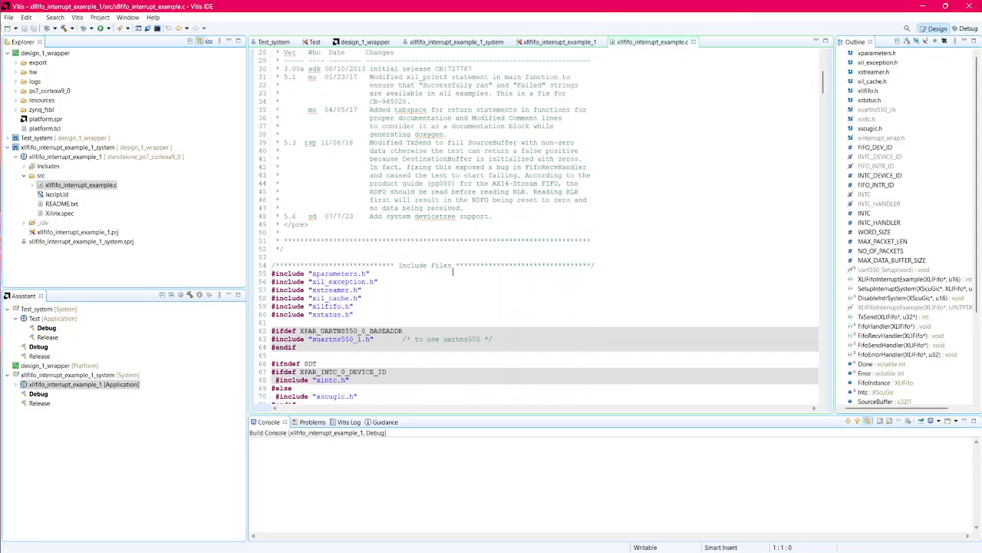
pyautogui.scroll(-19, 452, 270)
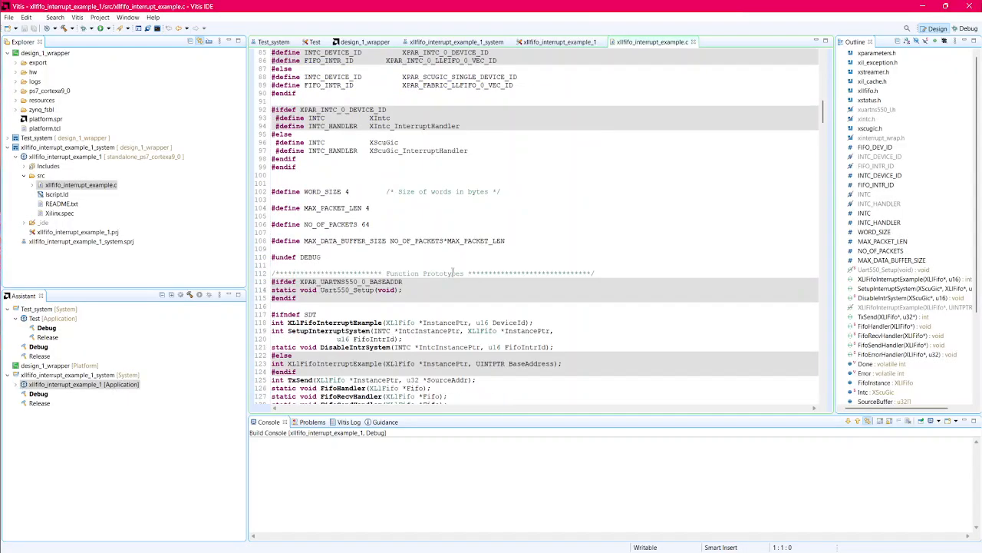
pyautogui.scroll(-6, 453, 271)
pyautogui.scroll(-6, 554, 294)
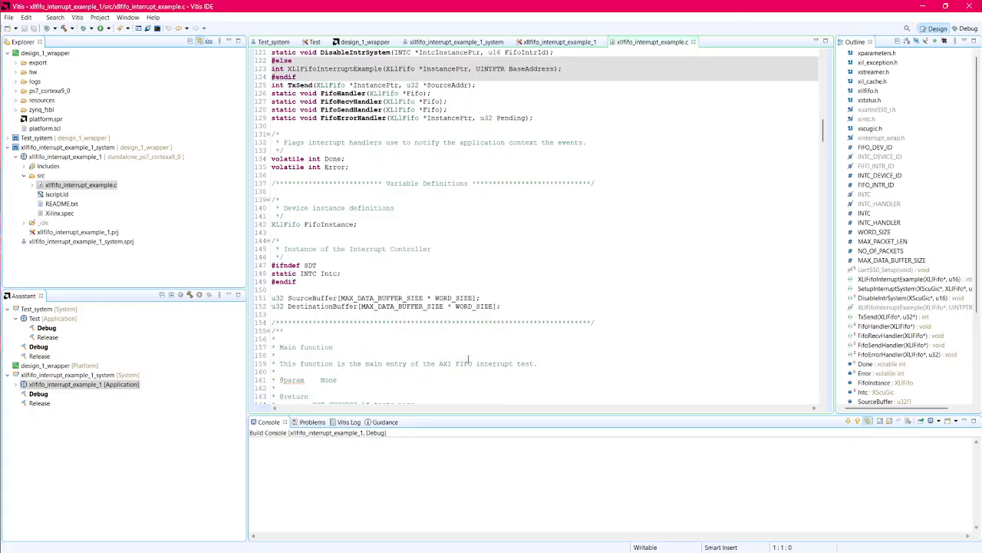
pyautogui.scroll(-2, 488, 358)
pyautogui.moveTo(507, 264); pyautogui.dragTo(263, 249)
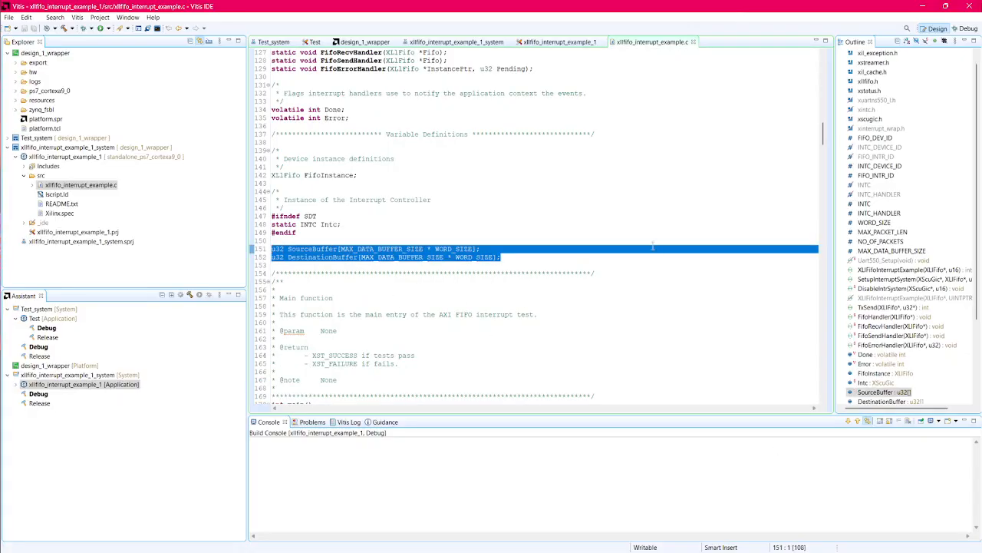
pyautogui.click(620, 282)
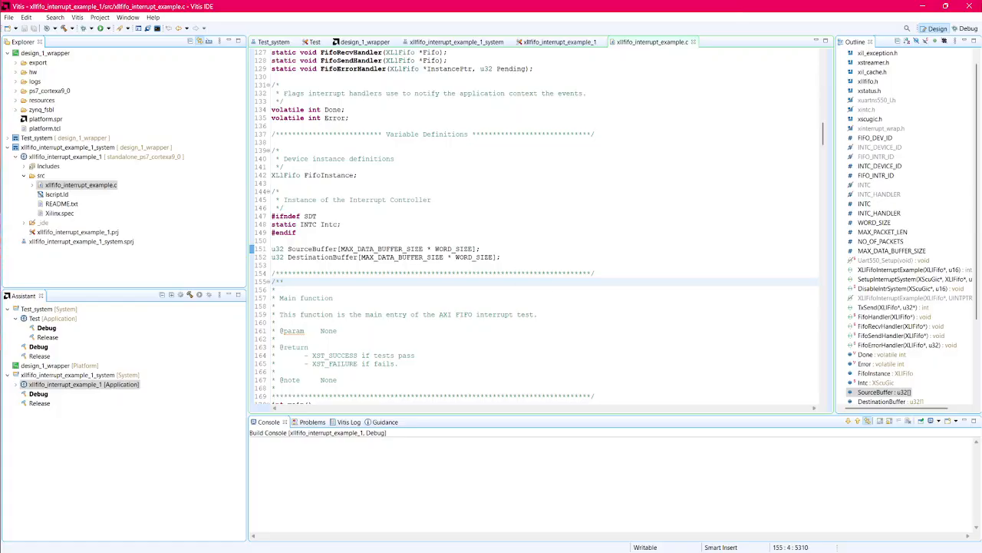
# Step: Read through the example's main function, checking it against the prototypes and variable definitions above it
pyautogui.scroll(-8, 595, 347)
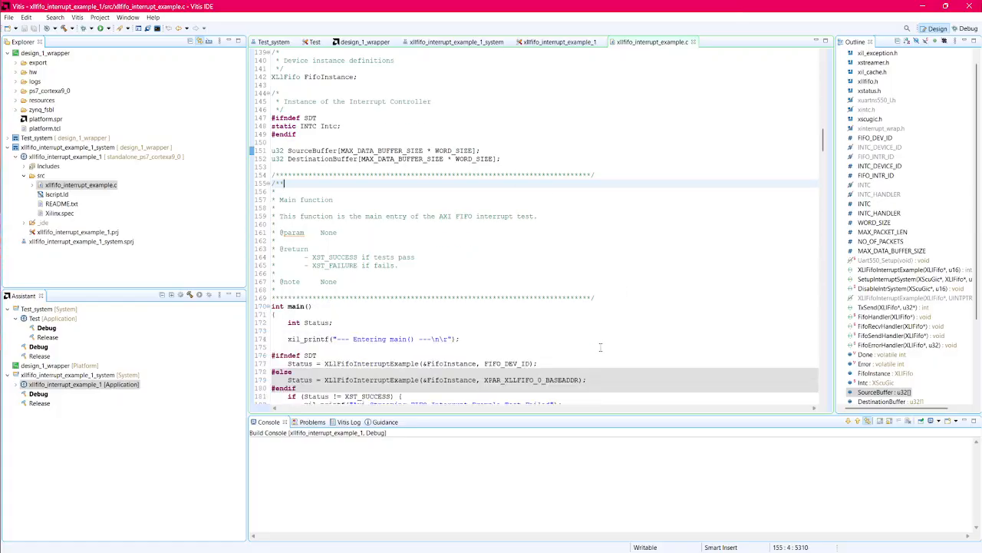
pyautogui.scroll(-3, 560, 285)
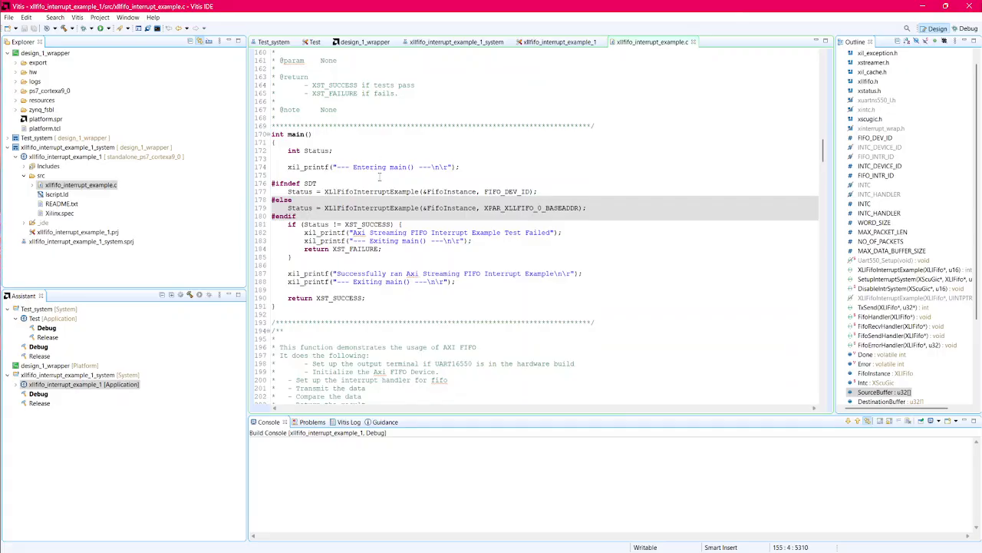
pyautogui.scroll(15, 457, 241)
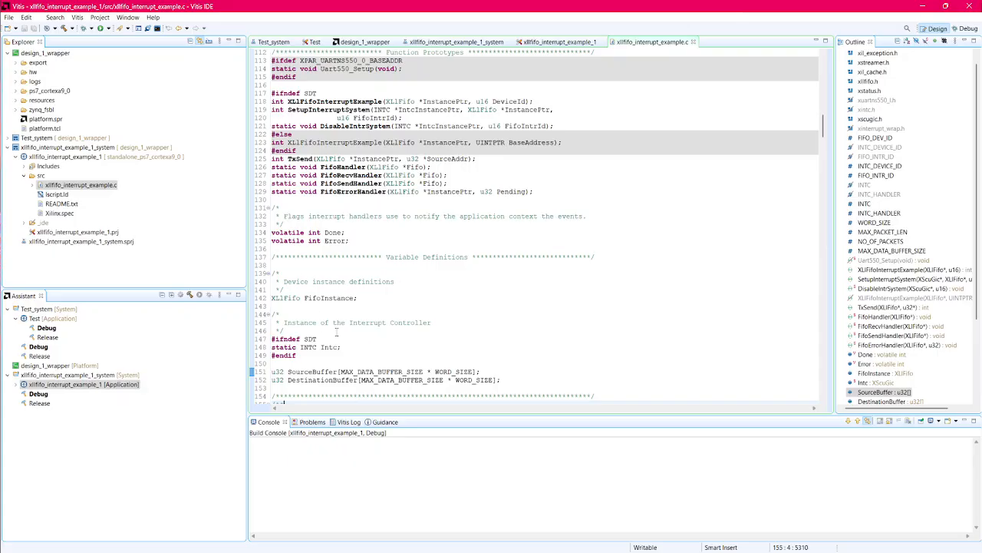
pyautogui.scroll(-2, 389, 322)
pyautogui.scroll(-1, 454, 305)
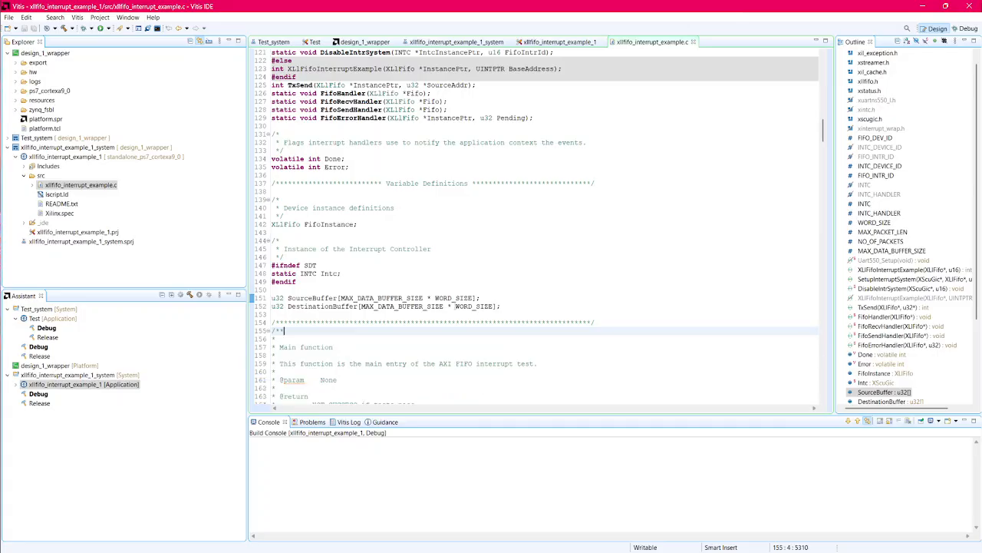
pyautogui.scroll(-12, 551, 346)
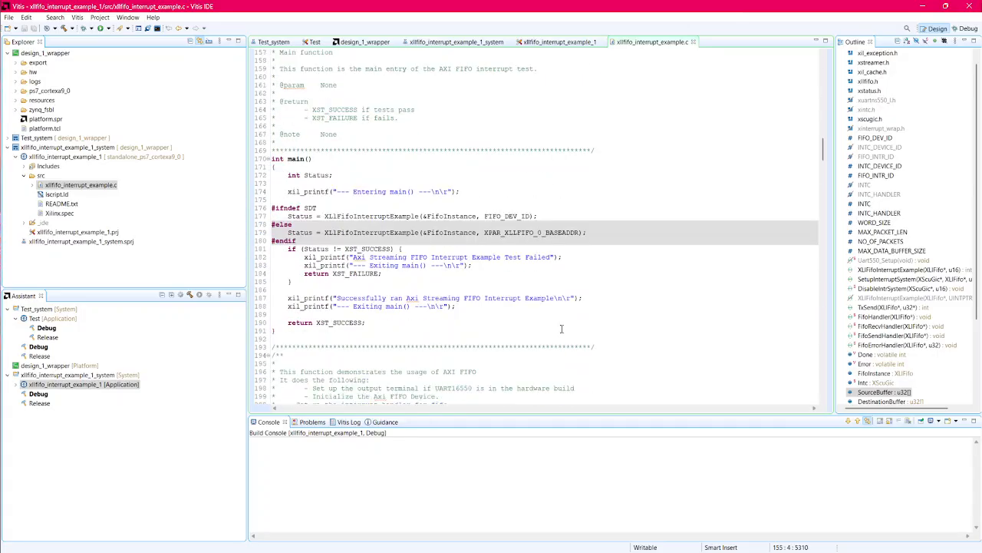
pyautogui.scroll(-2, 561, 328)
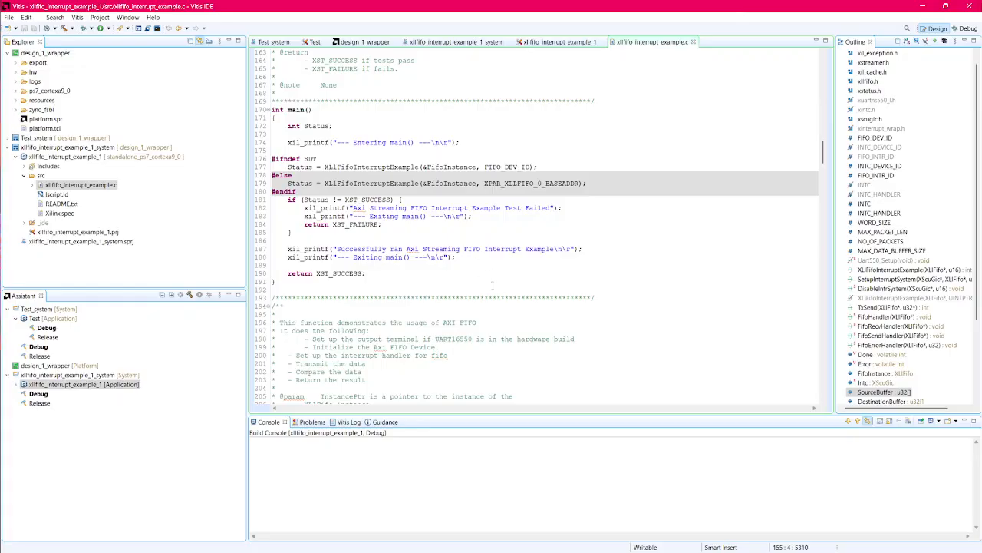
# Step: Inspect the FifoInstance argument in main and jump to the definition of the XLlFifoInterruptExample function
pyautogui.doubleClick(443, 167)
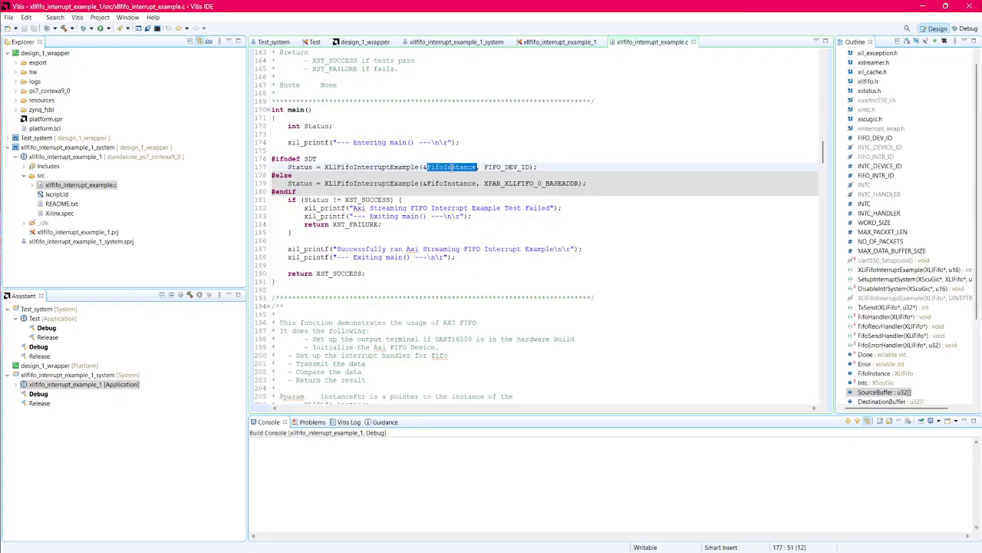
pyautogui.moveTo(381, 167)
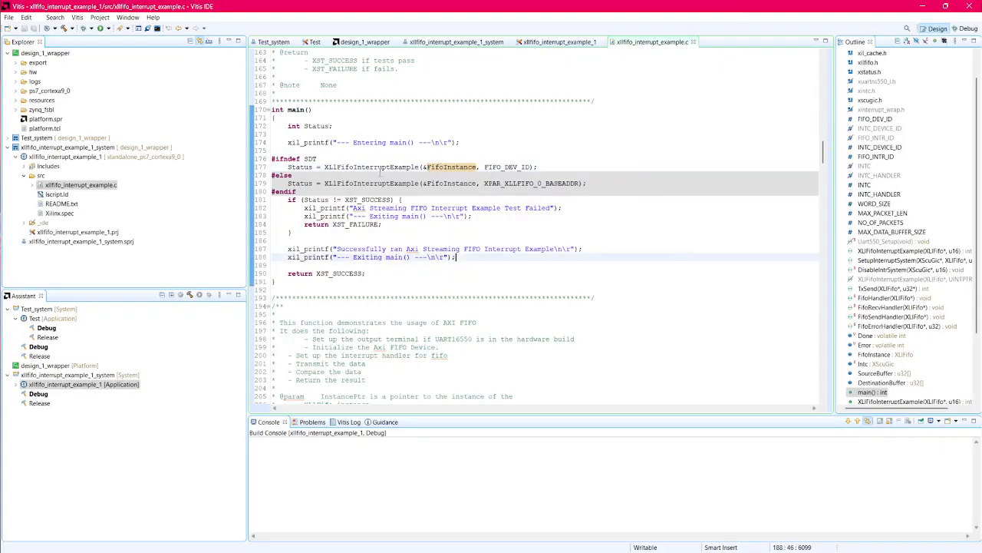
pyautogui.doubleClick(369, 168)
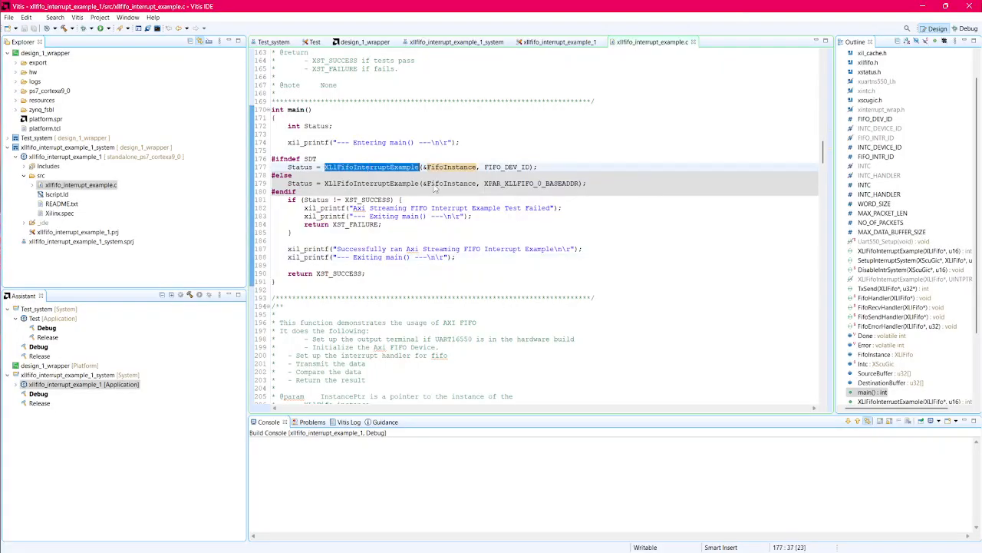
pyautogui.rightClick(369, 169)
pyautogui.click(418, 212)
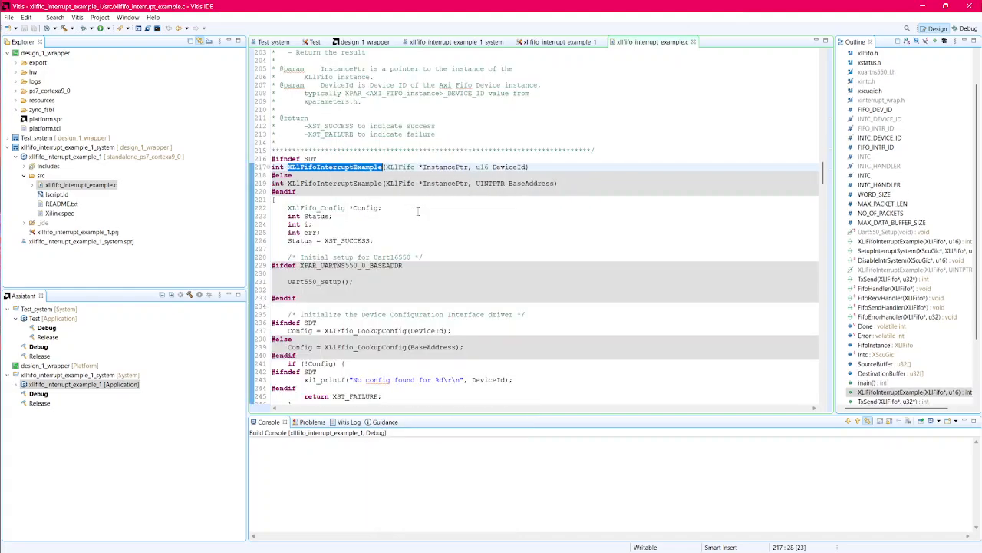
# Step: Examine how XLlFifoInterruptExample looks up the configuration, initializes the FIFO, checks its reset value and sets up interrupts
pyautogui.scroll(-7, 418, 212)
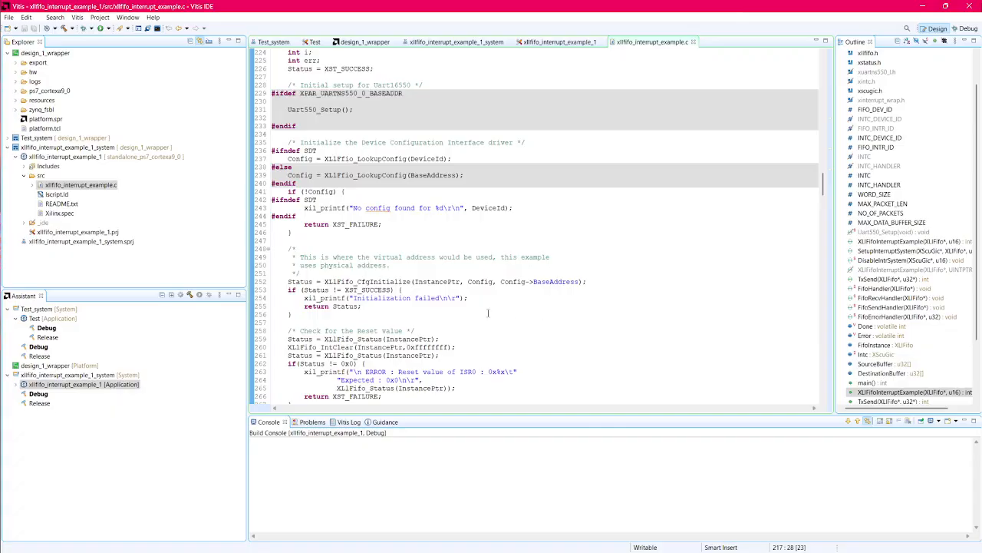
pyautogui.scroll(2, 488, 312)
pyautogui.scroll(-4, 488, 312)
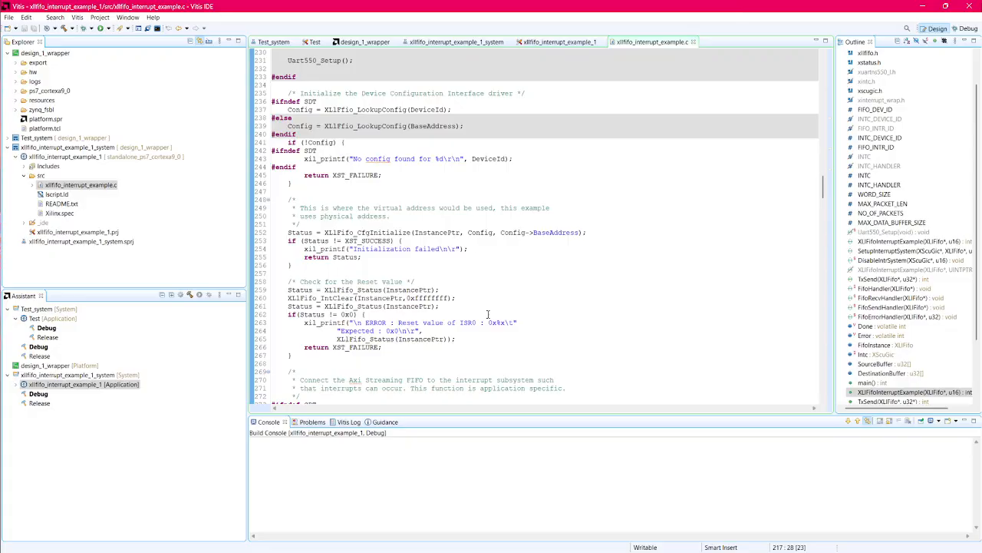
pyautogui.scroll(-2, 488, 314)
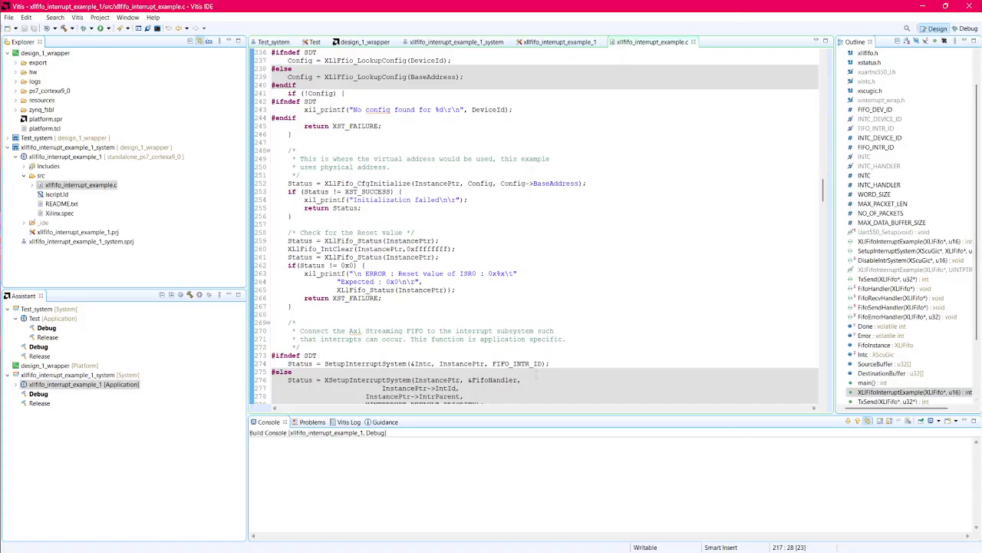
pyautogui.scroll(-5, 549, 382)
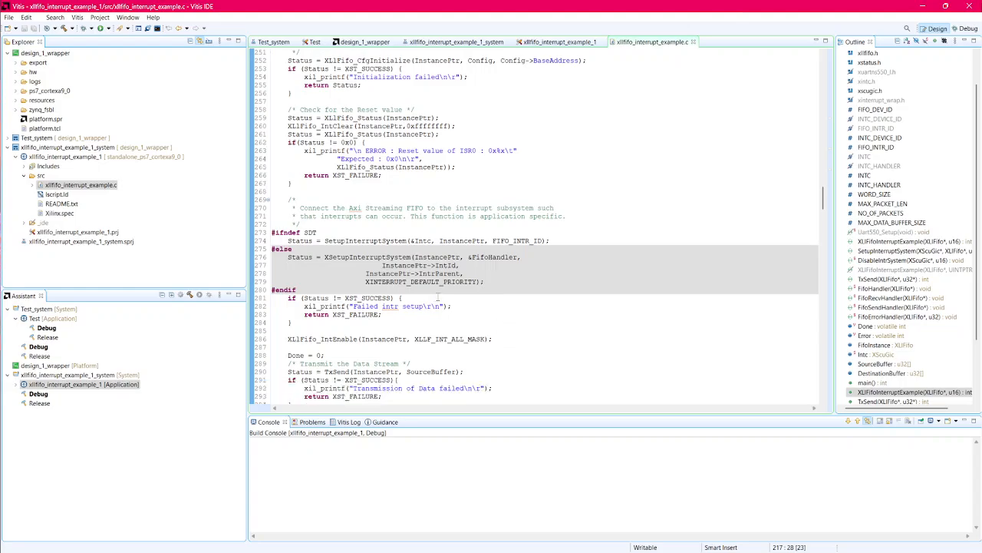
pyautogui.scroll(-1, 438, 297)
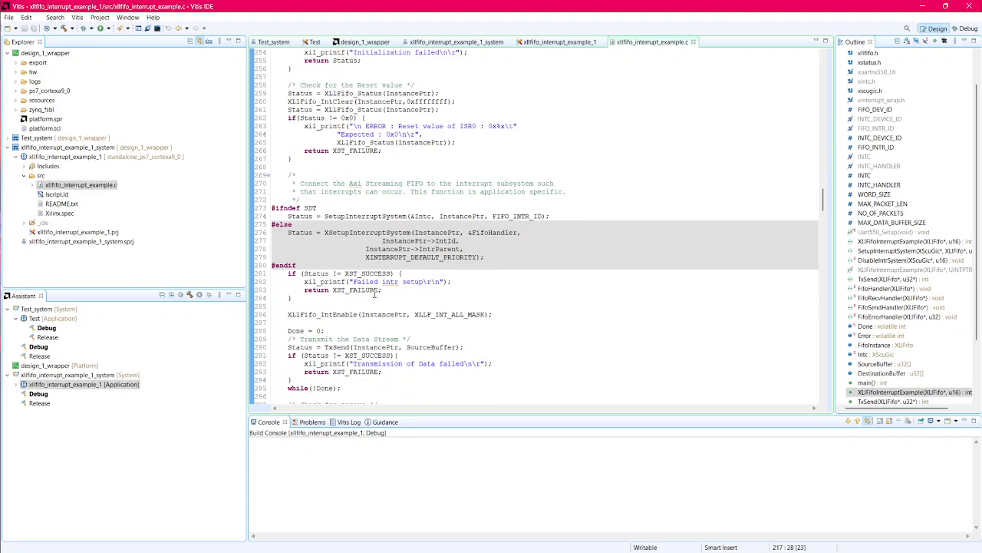
pyautogui.scroll(-3, 375, 294)
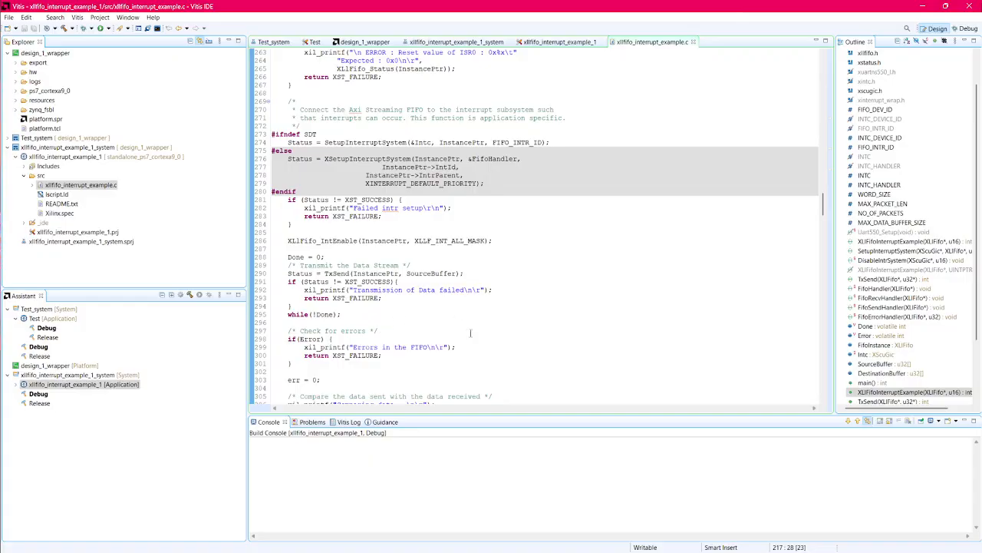
# Step: Trace the TxSend call through the error check and data comparison, down to the TxSend routine that fills and transmits the buffer
pyautogui.doubleClick(338, 274)
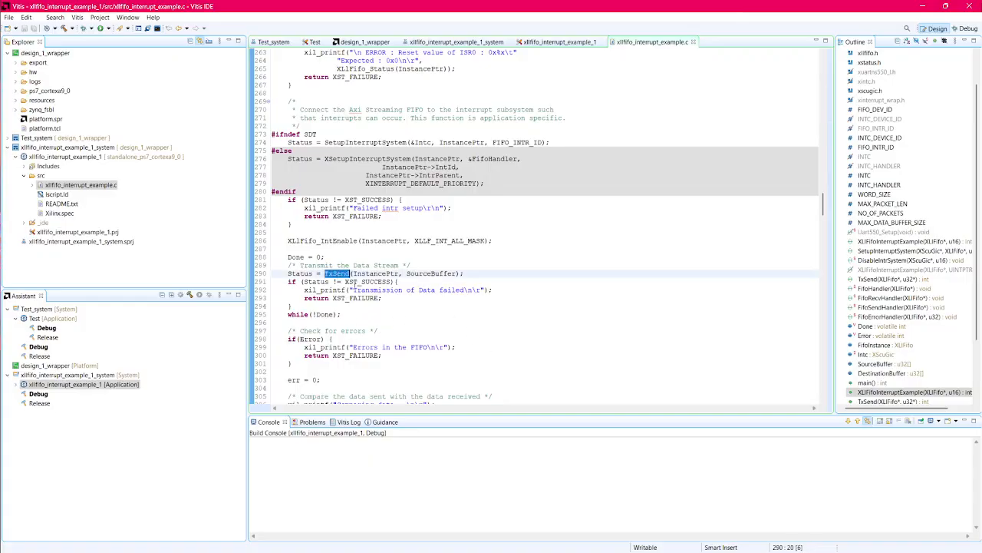
pyautogui.scroll(-6, 394, 297)
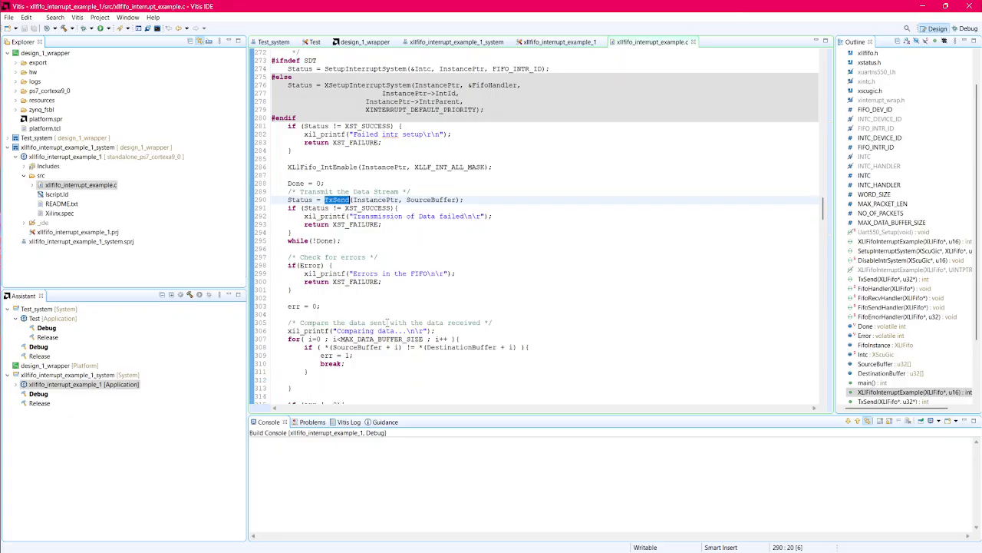
pyautogui.scroll(-3, 365, 346)
pyautogui.scroll(8, 366, 321)
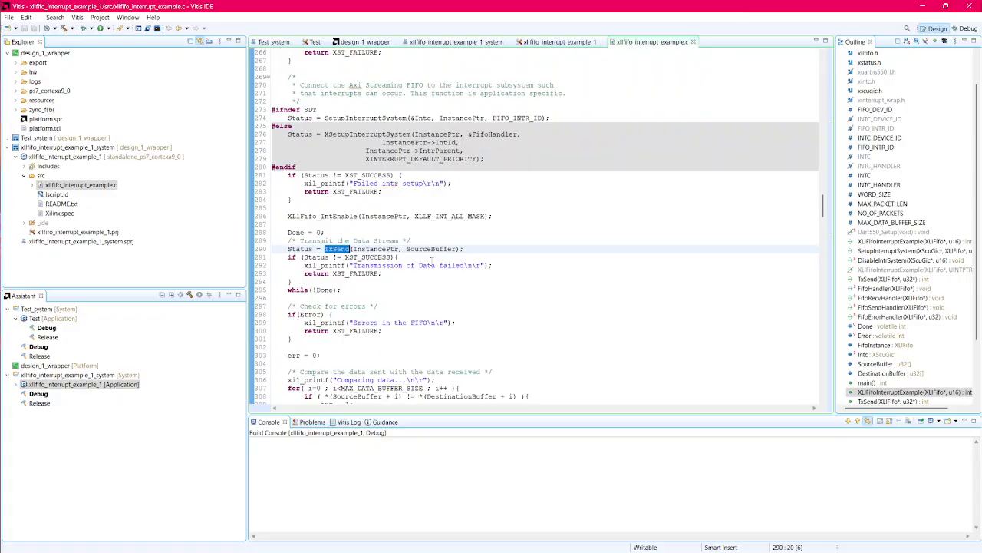
pyautogui.scroll(-2, 441, 282)
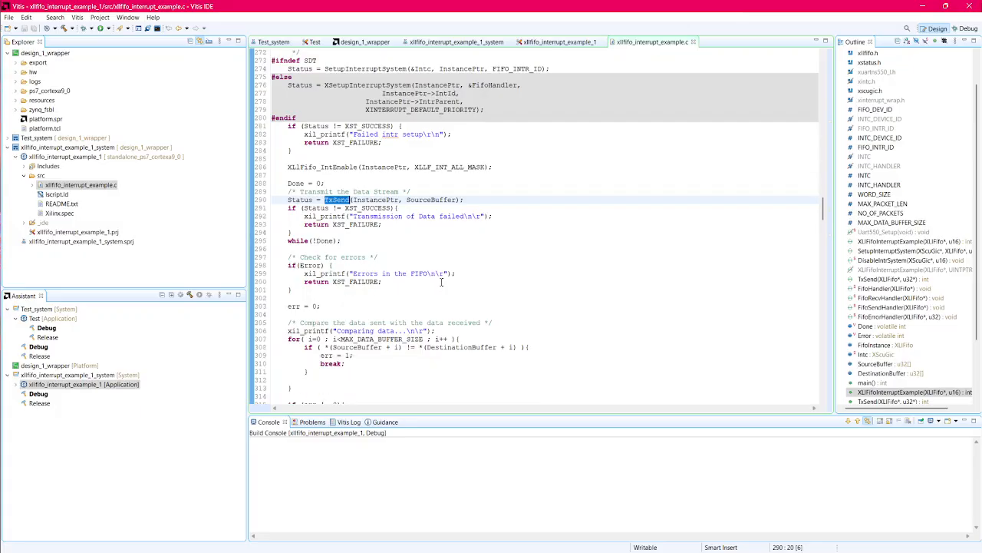
pyautogui.scroll(-1, 428, 289)
pyautogui.scroll(-1, 428, 289)
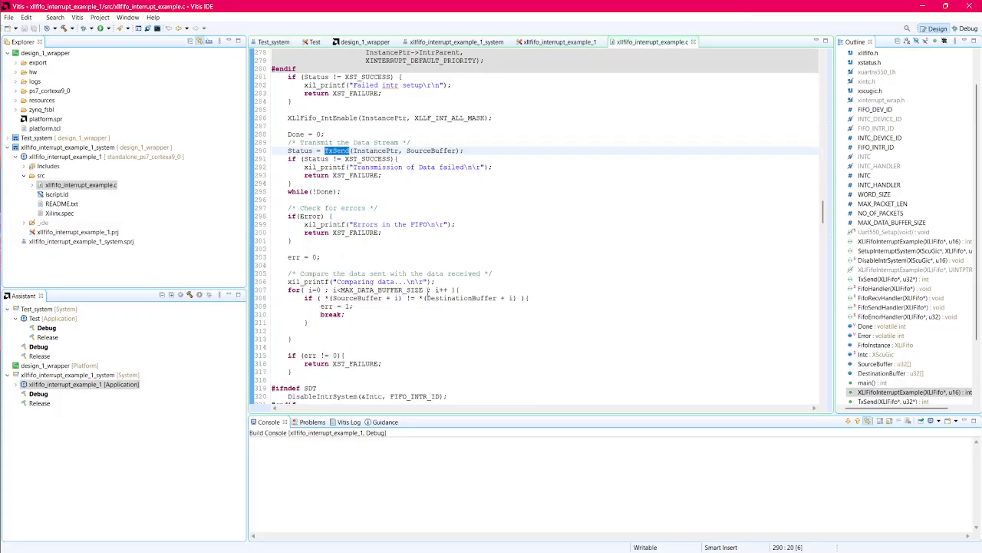
pyautogui.scroll(-13, 339, 267)
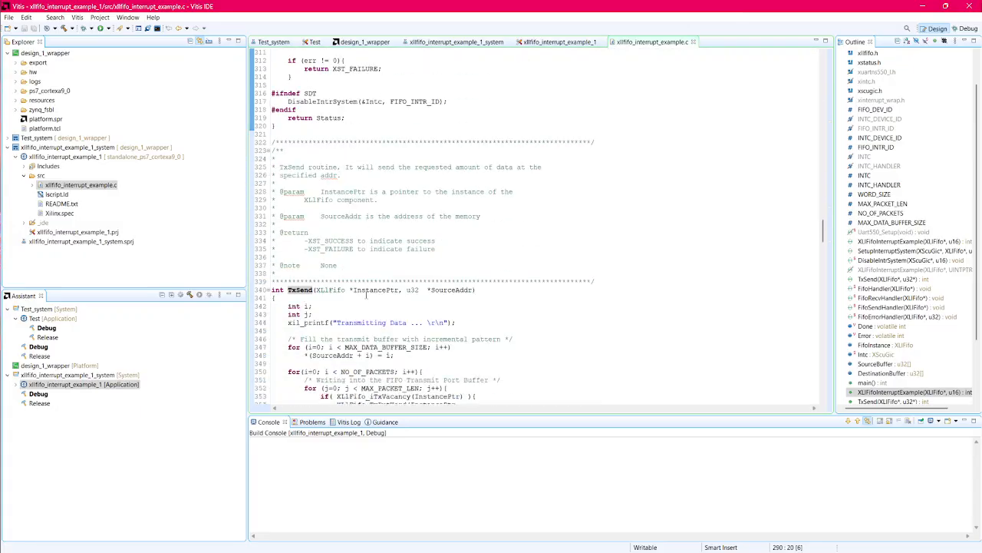
pyautogui.scroll(-2, 368, 292)
pyautogui.scroll(-11, 397, 291)
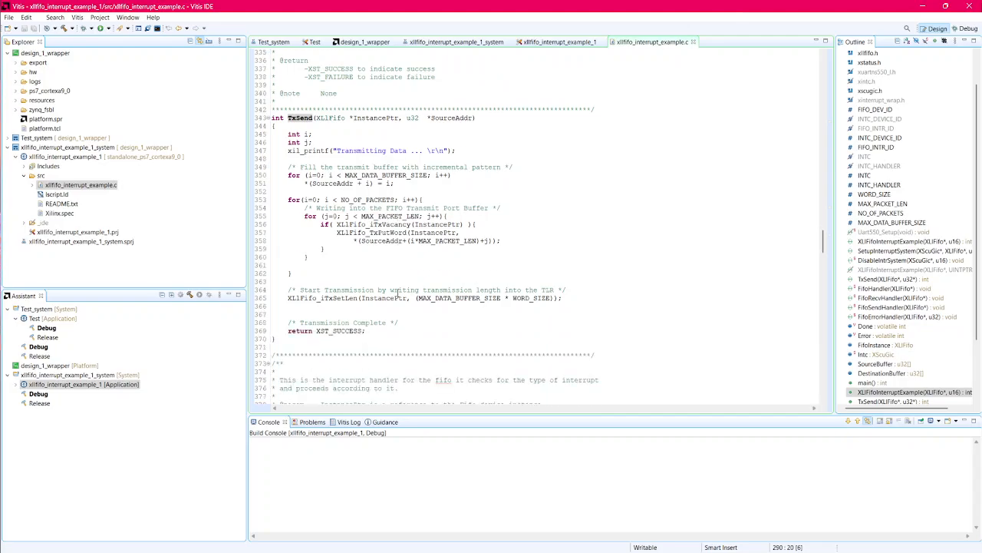
# Step: Review the FifoHandler routine, the error check and data comparison after TxSend, and the initialization code of XLlFifoInterruptExample
pyautogui.scroll(-13, 386, 302)
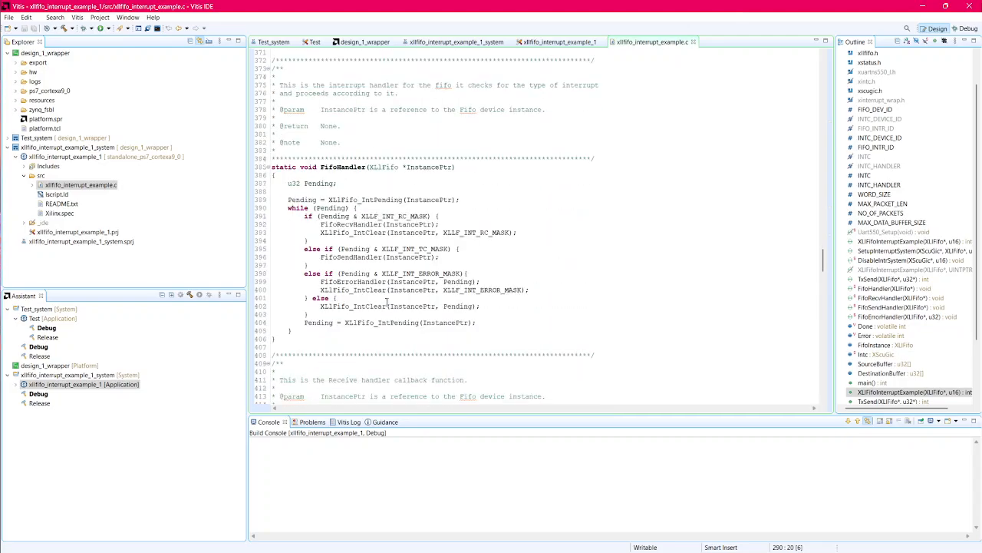
pyautogui.moveTo(822, 283); pyautogui.dragTo(821, 217)
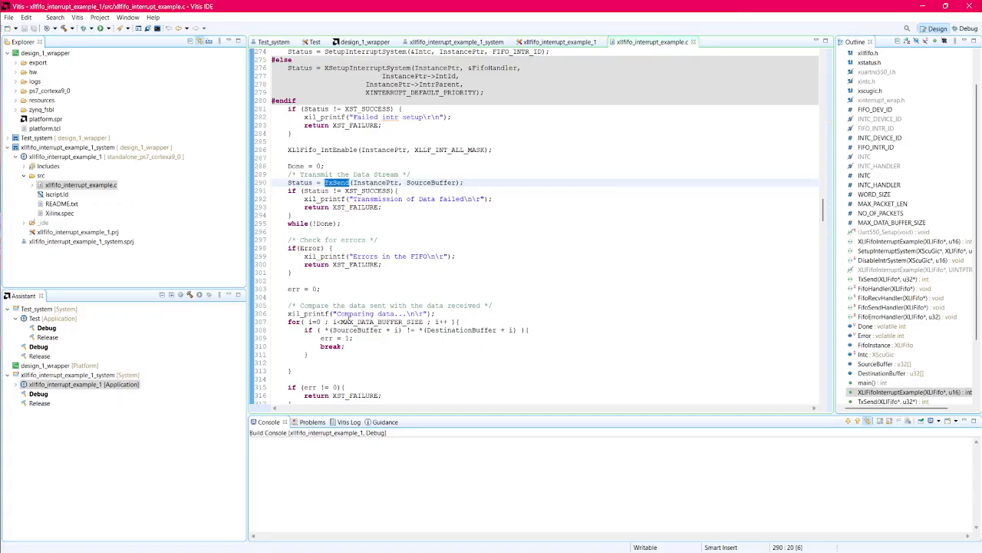
pyautogui.moveTo(321, 316)
pyautogui.scroll(-2, 453, 335)
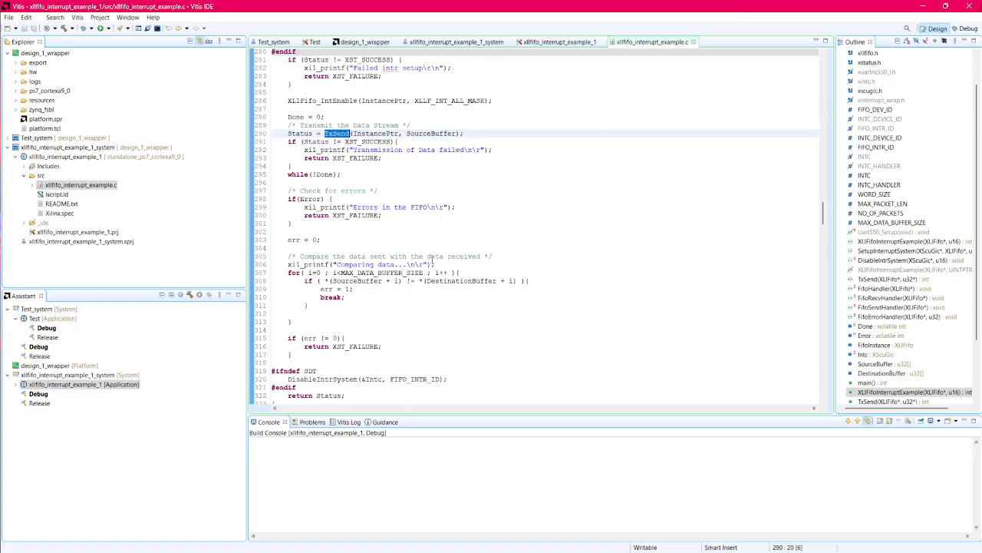
pyautogui.scroll(2, 378, 264)
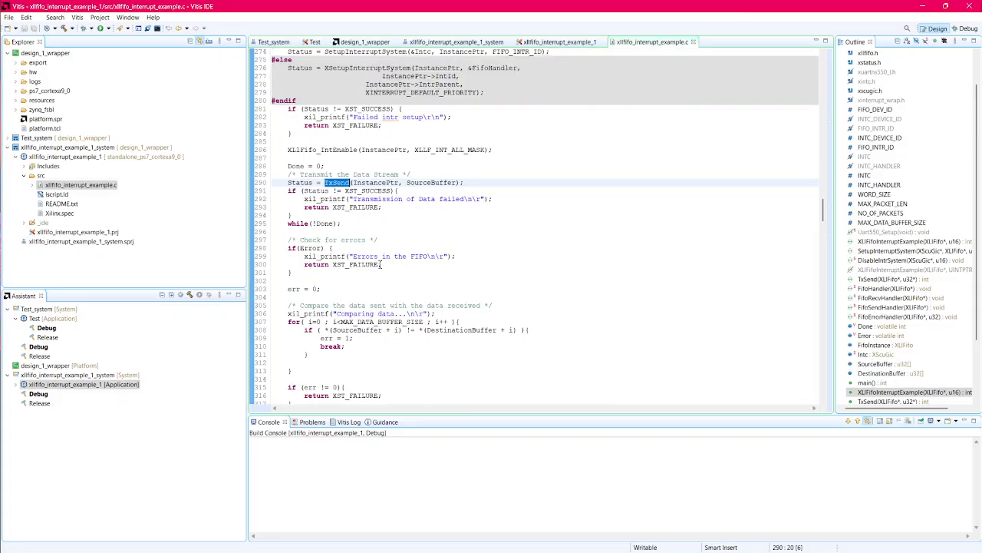
pyautogui.scroll(2, 358, 247)
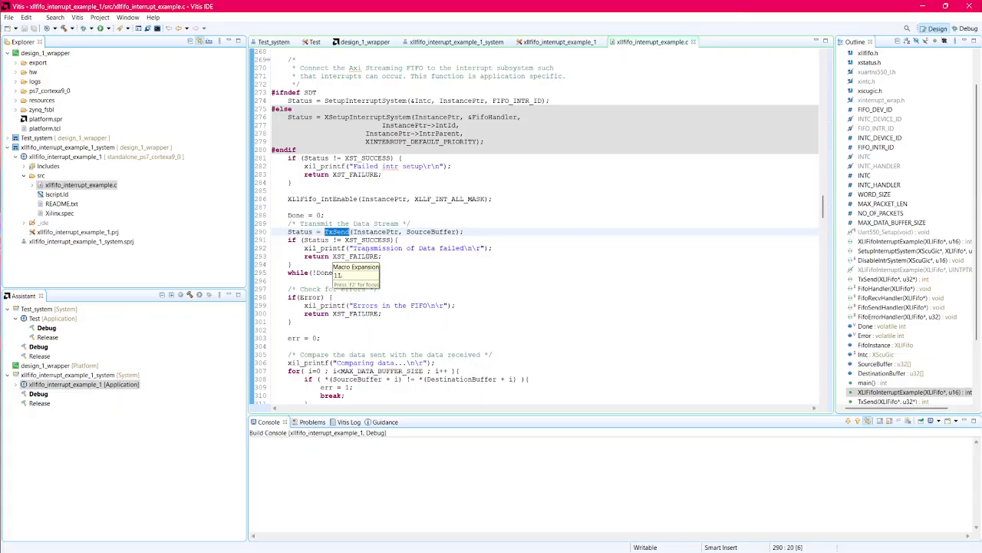
pyautogui.scroll(6, 357, 264)
pyautogui.scroll(12, 384, 263)
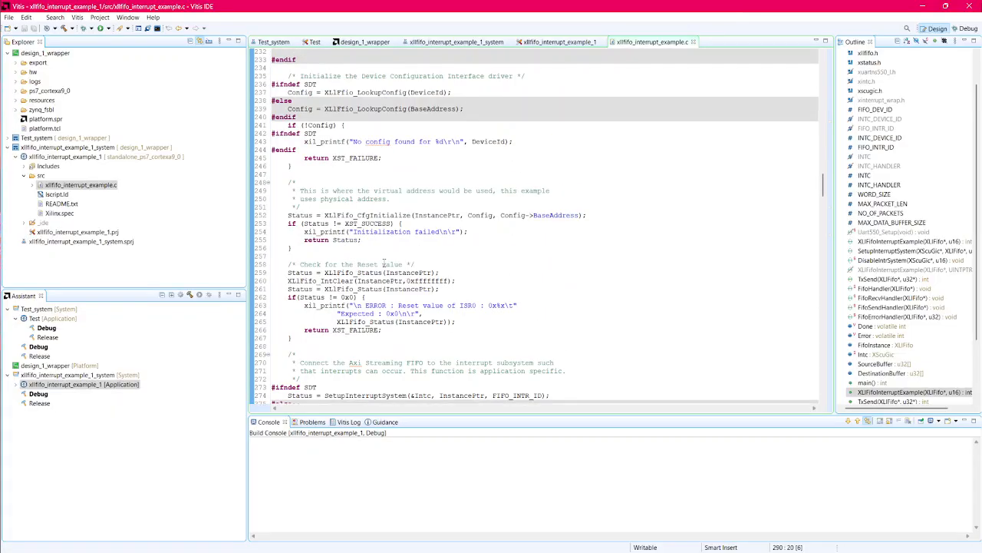
pyautogui.scroll(-5, 384, 263)
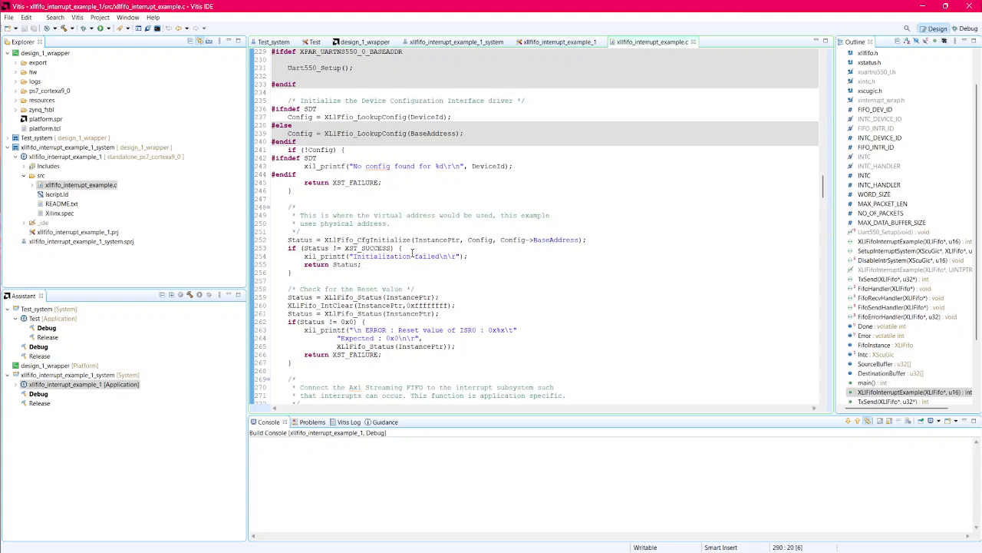
pyautogui.scroll(-3, 422, 259)
pyautogui.scroll(11, 435, 267)
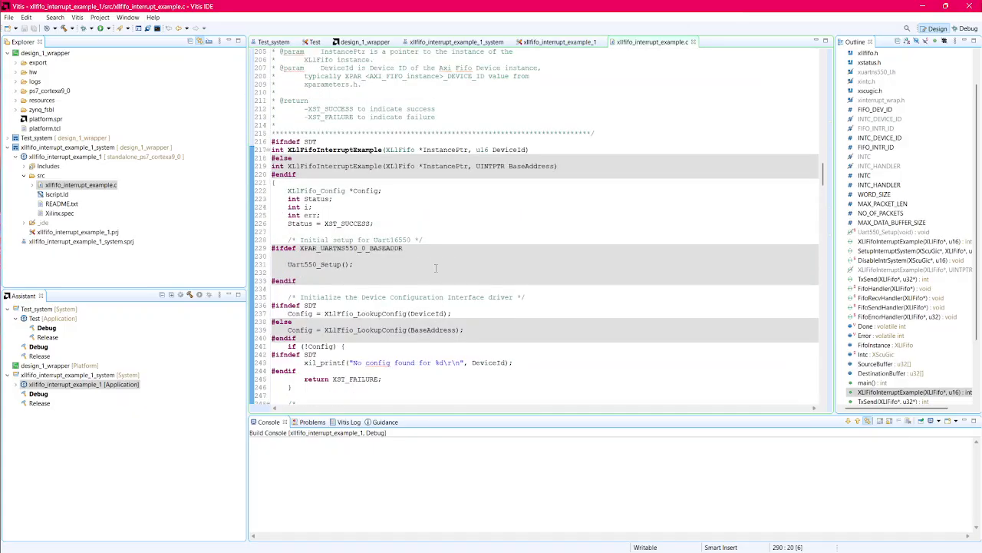
# Step: Try to launch a single application GDB debug of xllfifo_interrupt_example_1, ignoring the missing executable for ps7_cortexa9_0
pyautogui.click(66, 160)
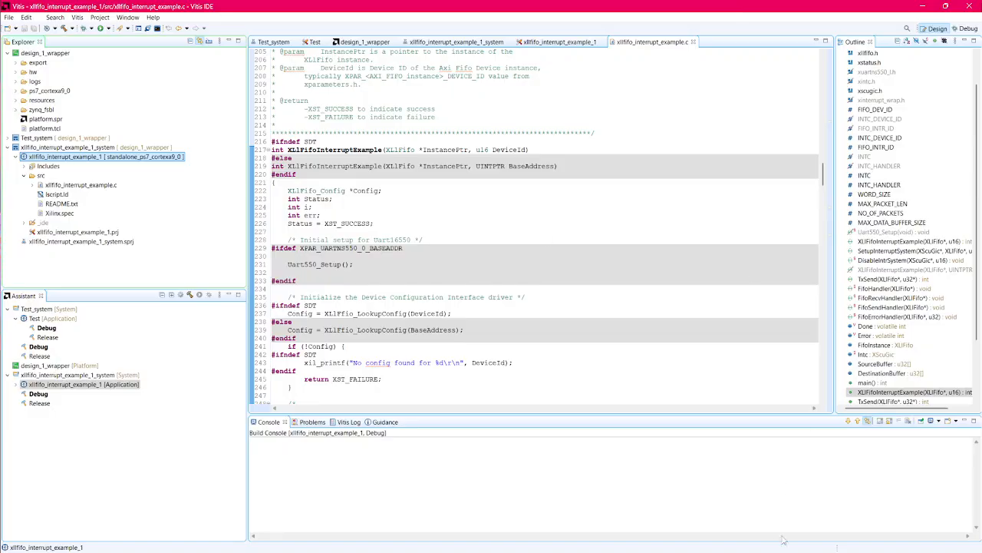
pyautogui.scroll(-2, 523, 338)
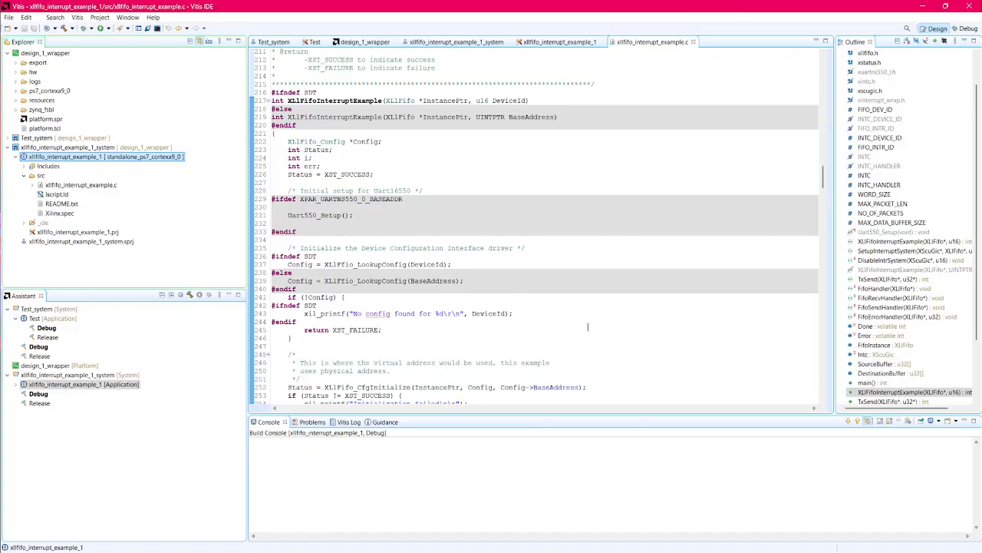
pyautogui.rightClick(153, 159)
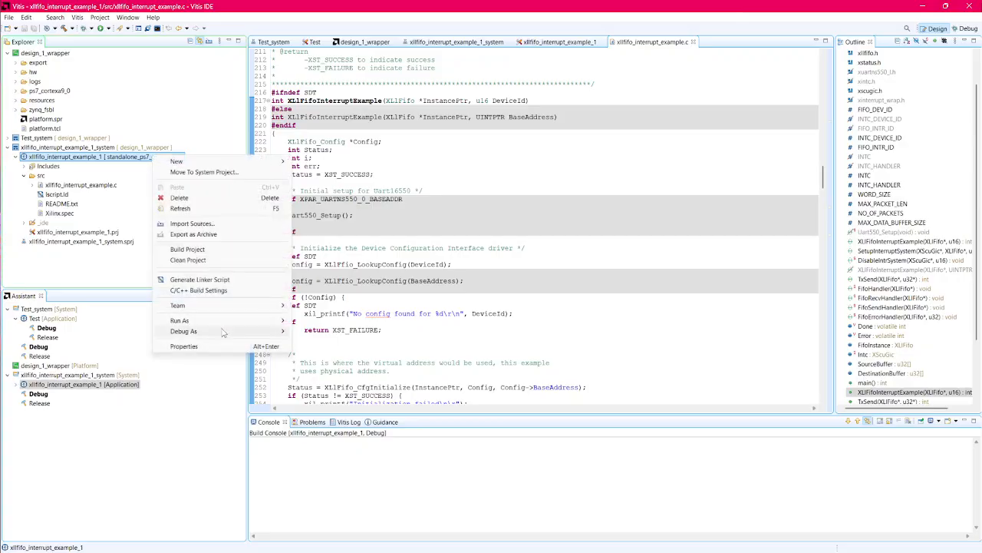
pyautogui.moveTo(220, 332)
pyautogui.click(335, 352)
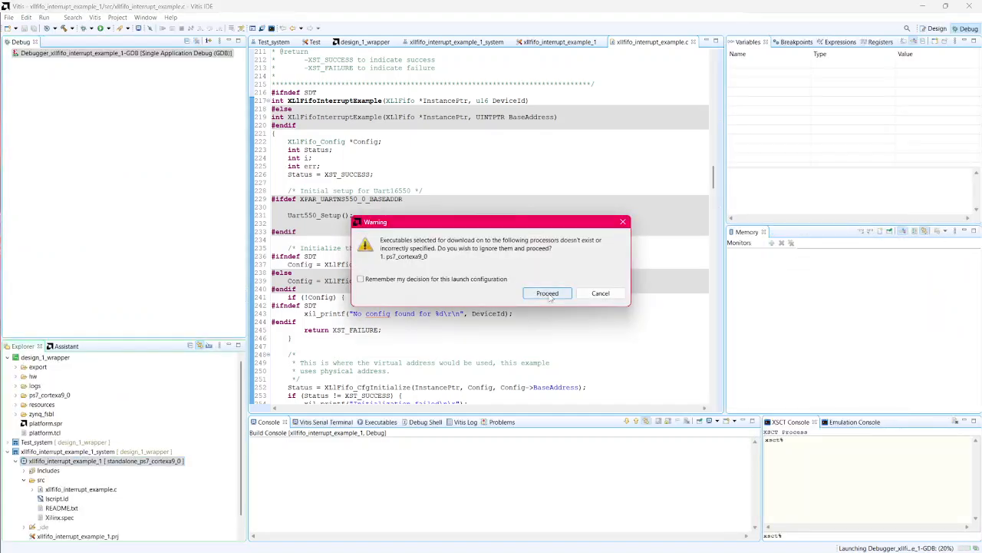
pyautogui.click(548, 294)
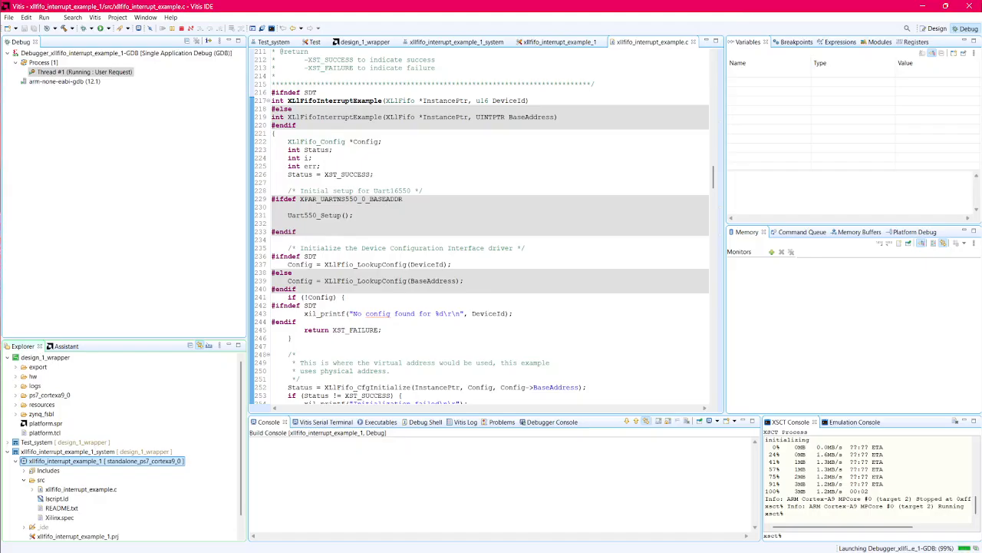
# Step: Minimize the current Vitis window and switch to the other Vitis workspace containing Stream_Test and the built FIFO interrupt example
pyautogui.press('super+d')
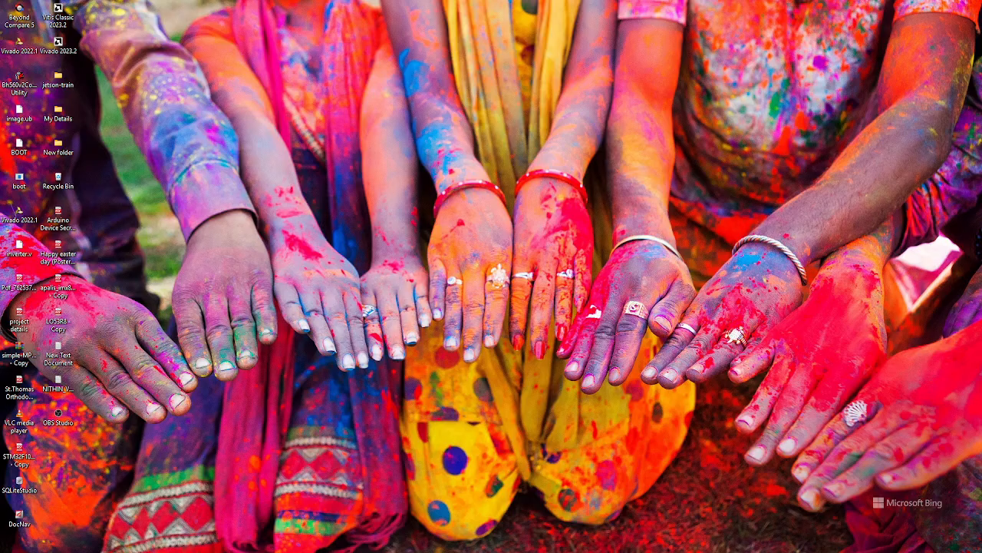
pyautogui.press('super+d')
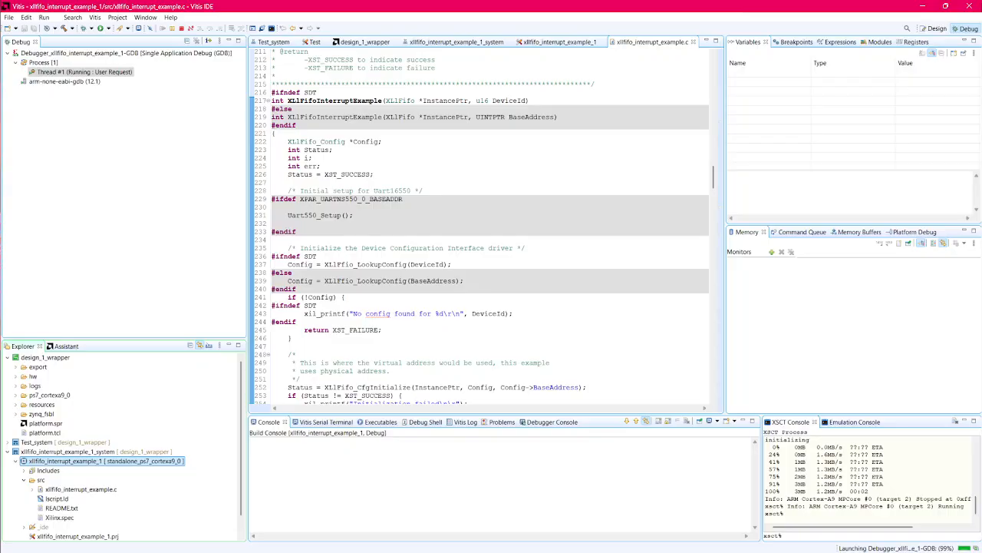
pyautogui.press('super+Down')
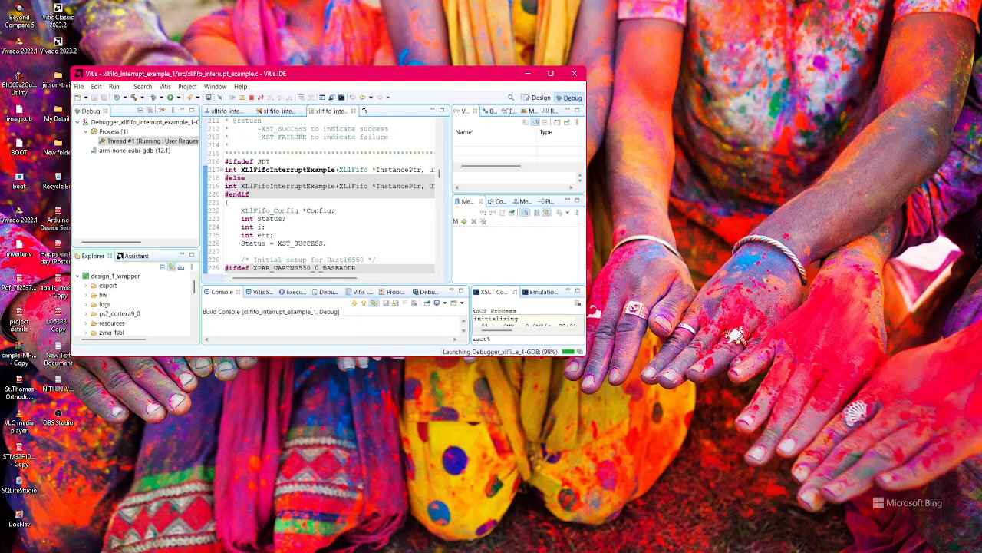
pyautogui.press('super+d')
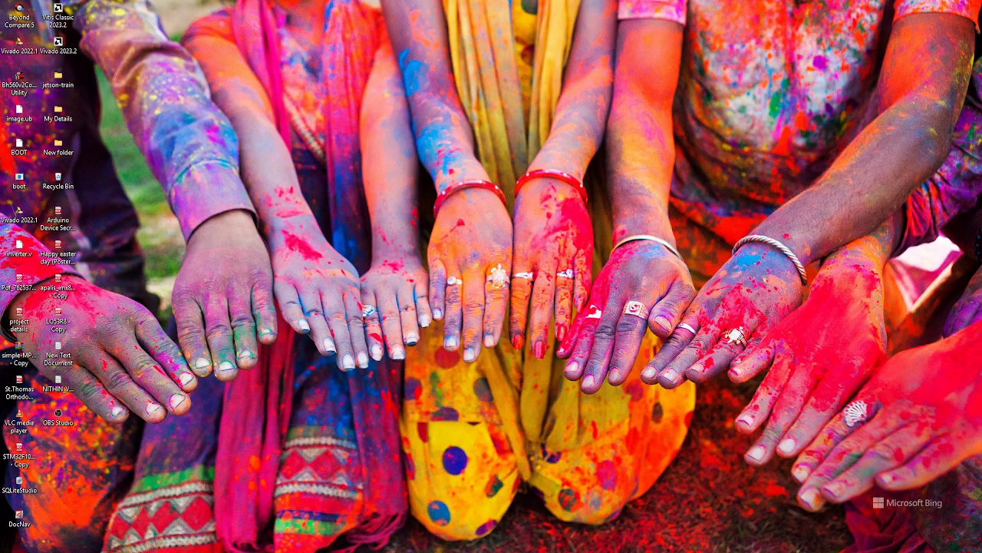
pyautogui.press('super+d')
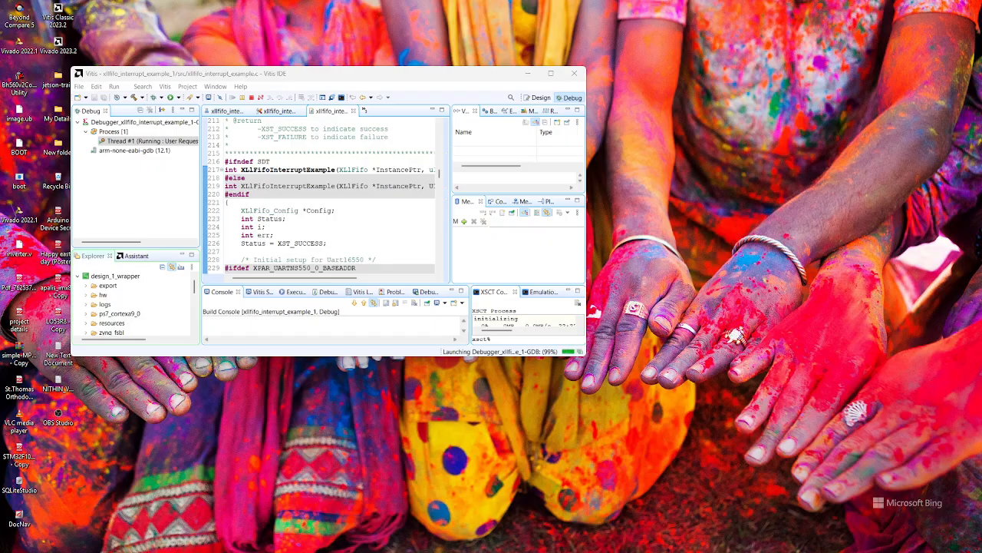
pyautogui.click(527, 73)
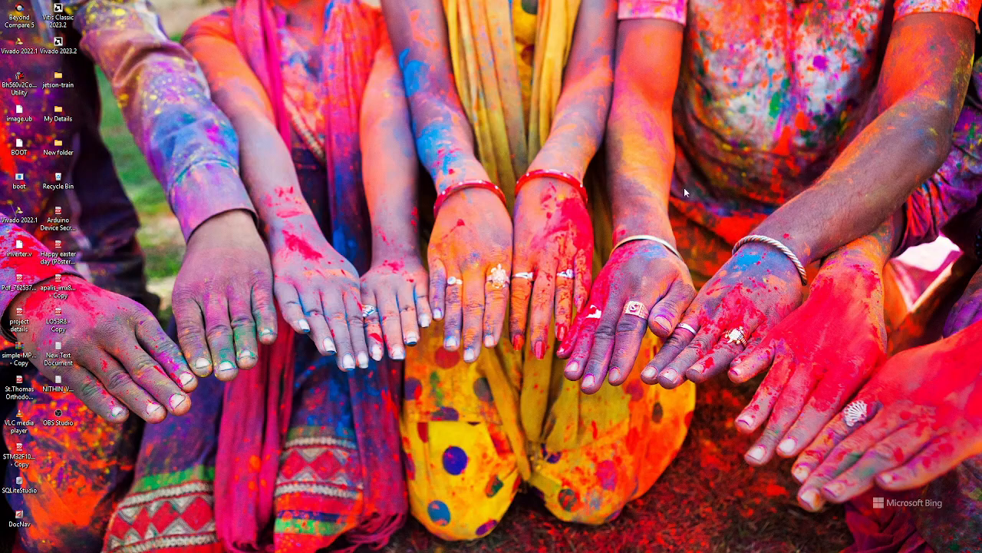
pyautogui.moveTo(528, 448); pyautogui.dragTo(350, 4)
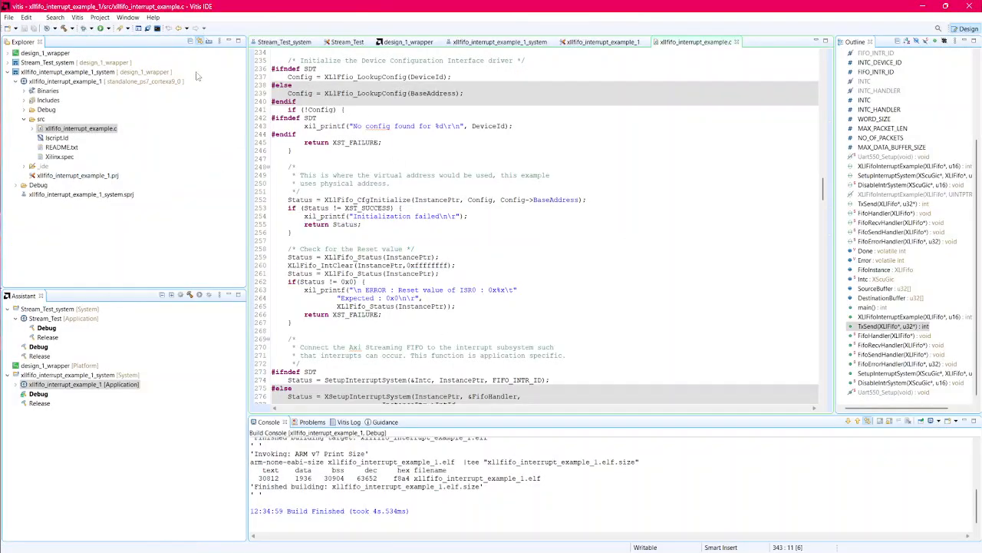
# Step: Launch a single application GDB debug of the built xllfifo_interrupt_example_1 application
pyautogui.click(76, 81)
pyautogui.rightClick(75, 82)
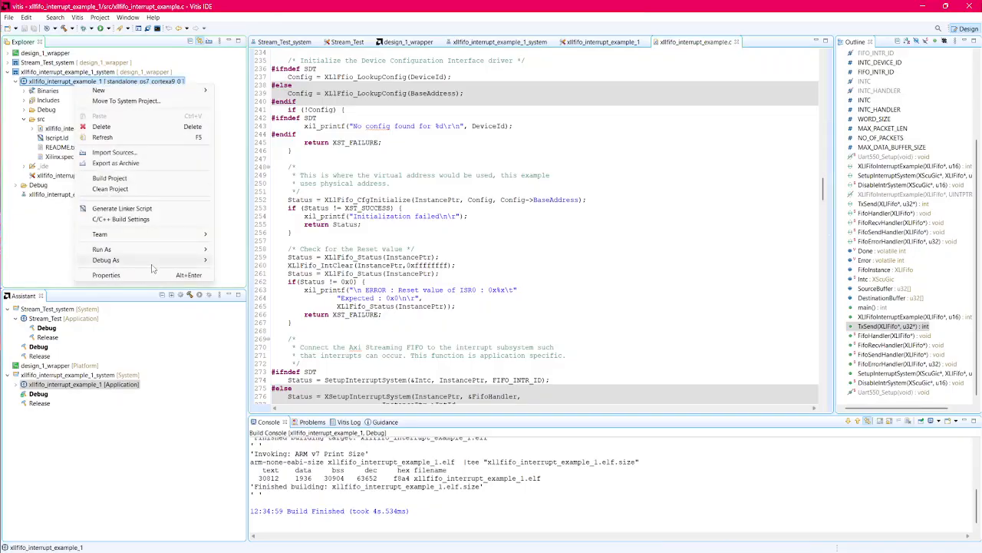
pyautogui.moveTo(159, 261)
pyautogui.click(263, 282)
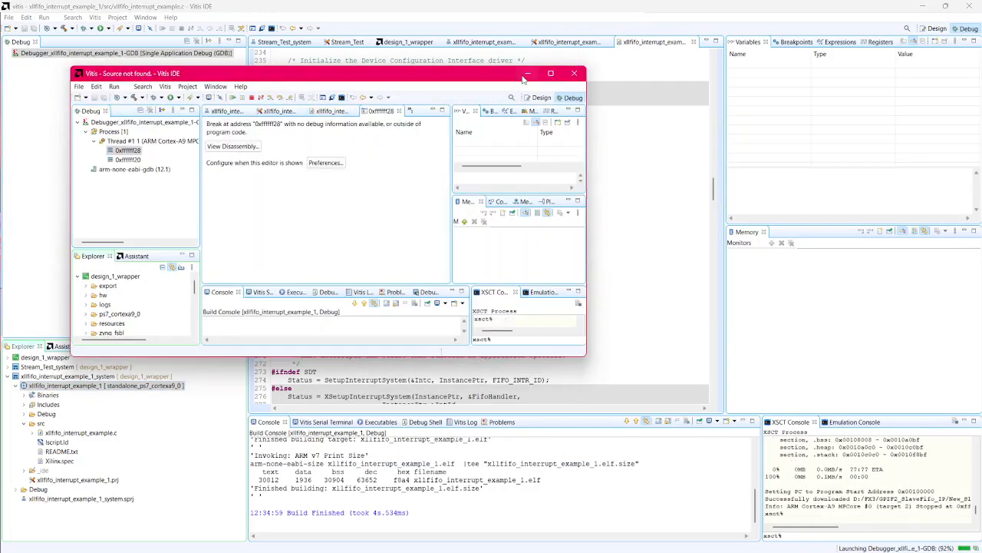
# Step: Maximize the first Vitis window and terminate its leftover debug session
pyautogui.click(526, 74)
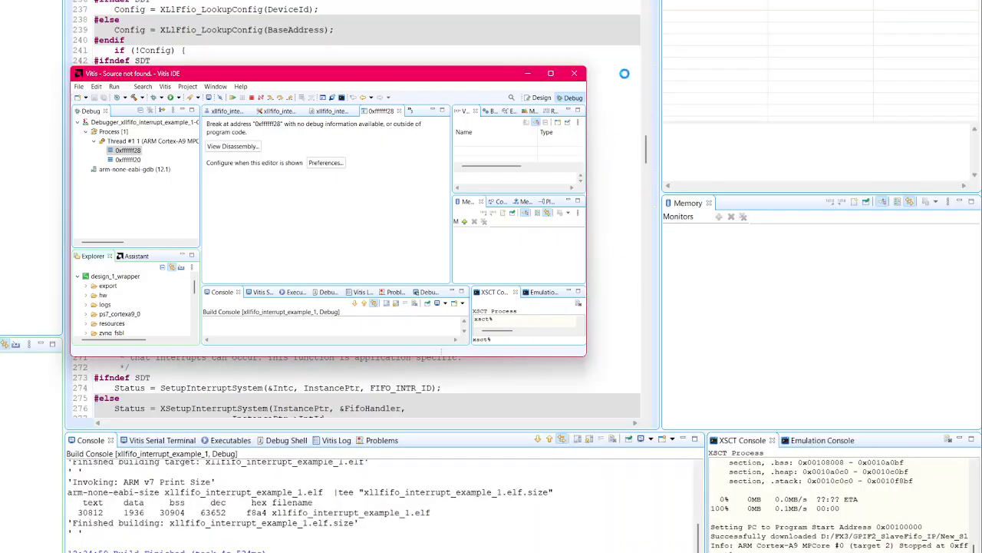
pyautogui.doubleClick(550, 73)
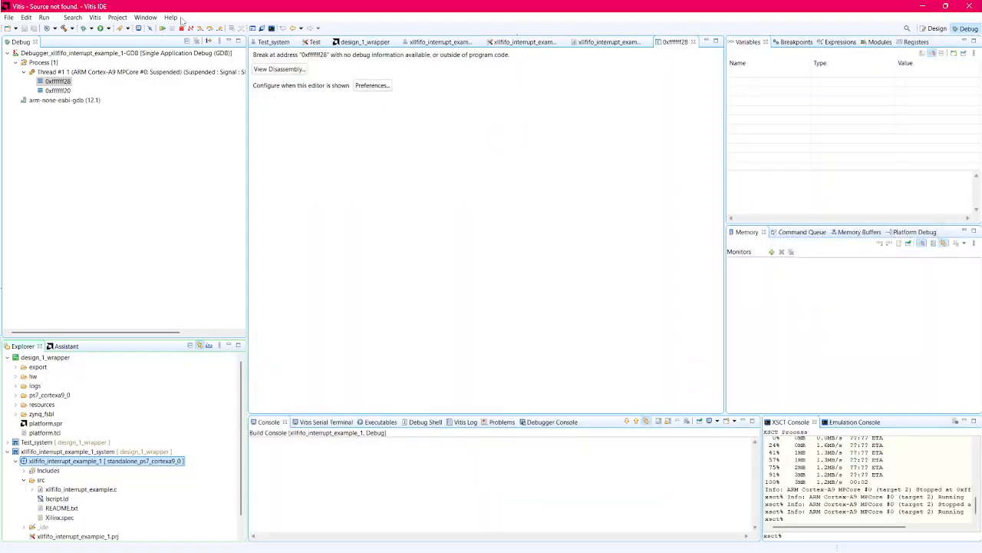
pyautogui.click(182, 29)
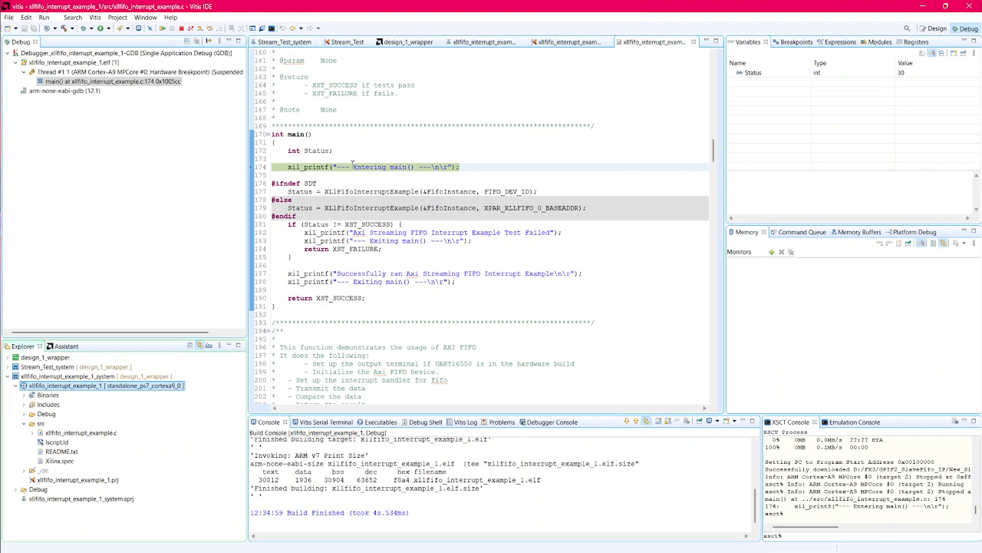
# Step: Step over the "Entering main()" print statement in the paused example program
pyautogui.moveTo(353, 163)
pyautogui.click(208, 29)
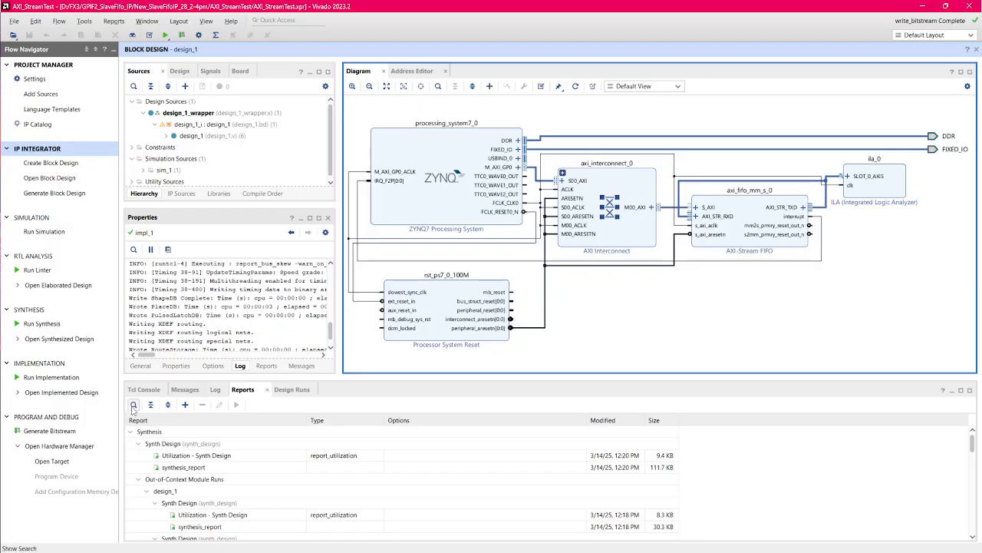
# Step: Switch to the AXI_StreamTest project in Vivado and connect the Hardware Manager to the board target
pyautogui.click(53, 461)
pyautogui.click(96, 476)
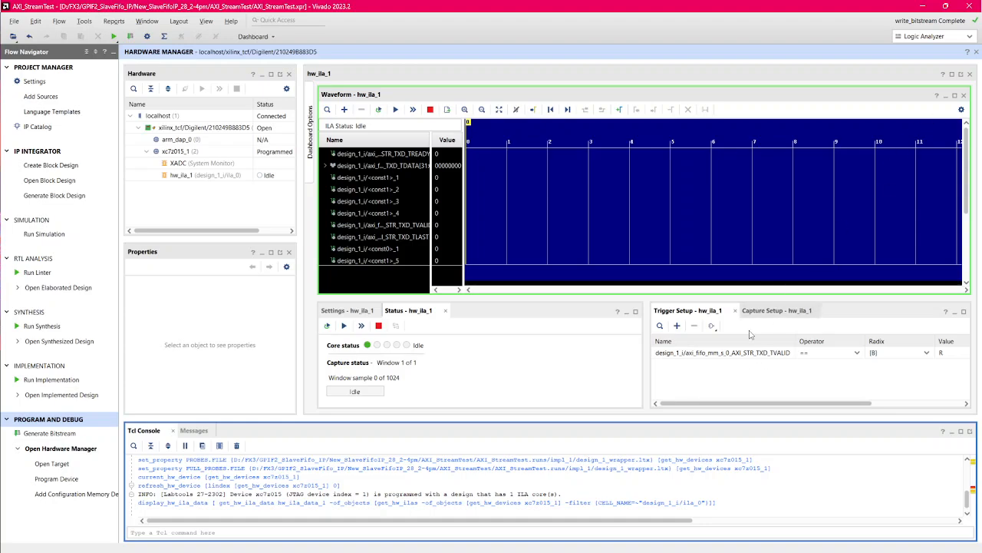
# Step: Set the hw_ila_1 trigger to AXI_STR_TXD_TVALID == R (0-to-1 transition) and run the ILA trigger
pyautogui.click(699, 353)
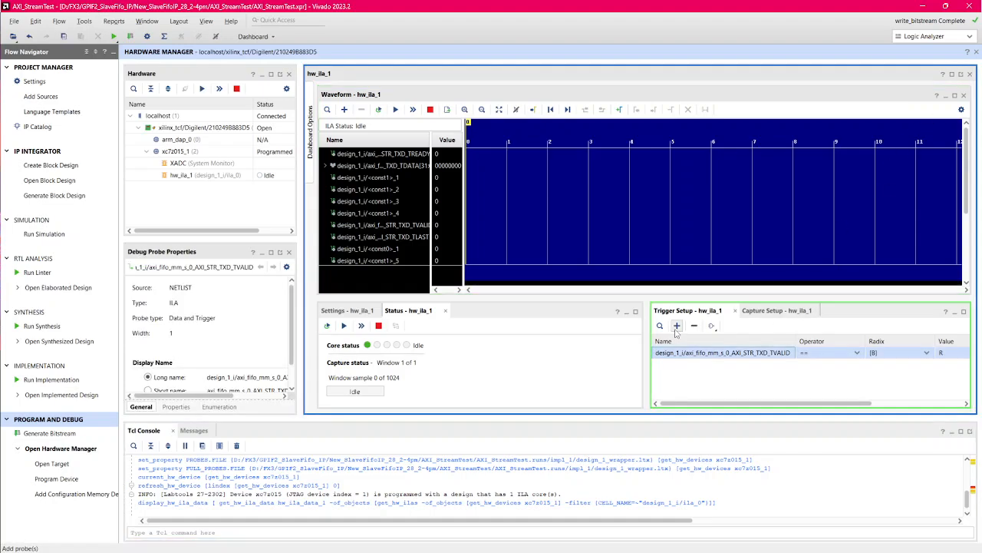
pyautogui.click(677, 326)
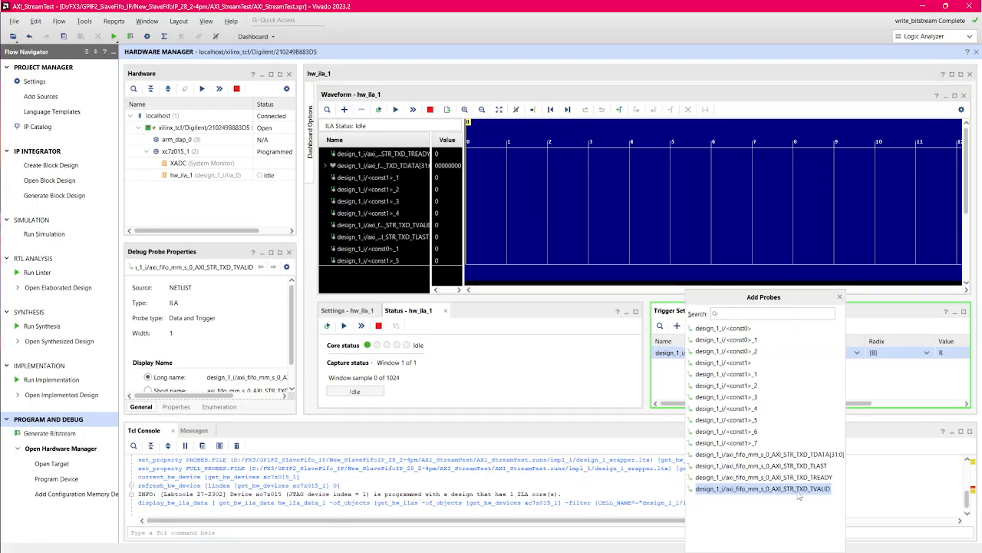
pyautogui.click(871, 468)
pyautogui.moveTo(864, 403); pyautogui.dragTo(945, 406)
pyautogui.click(864, 353)
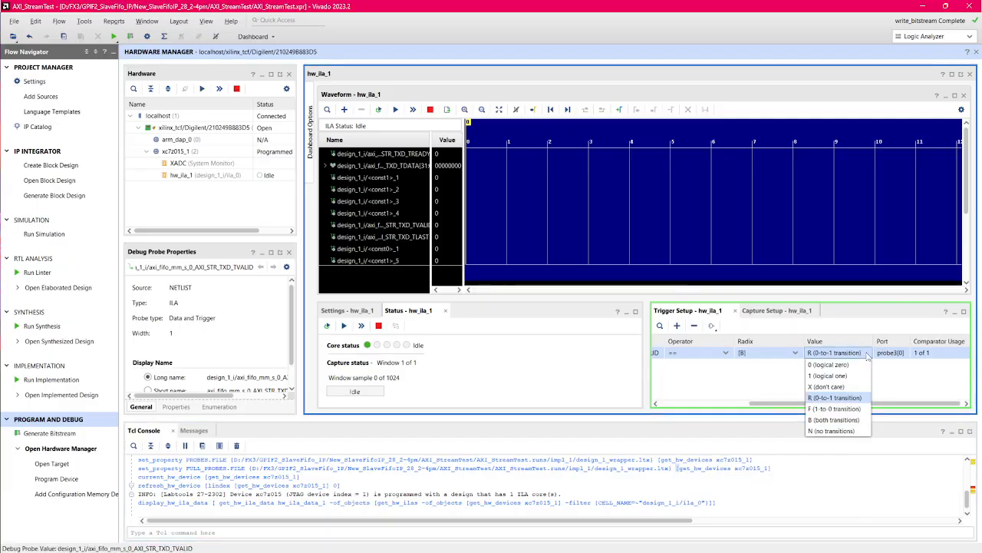
pyautogui.click(854, 400)
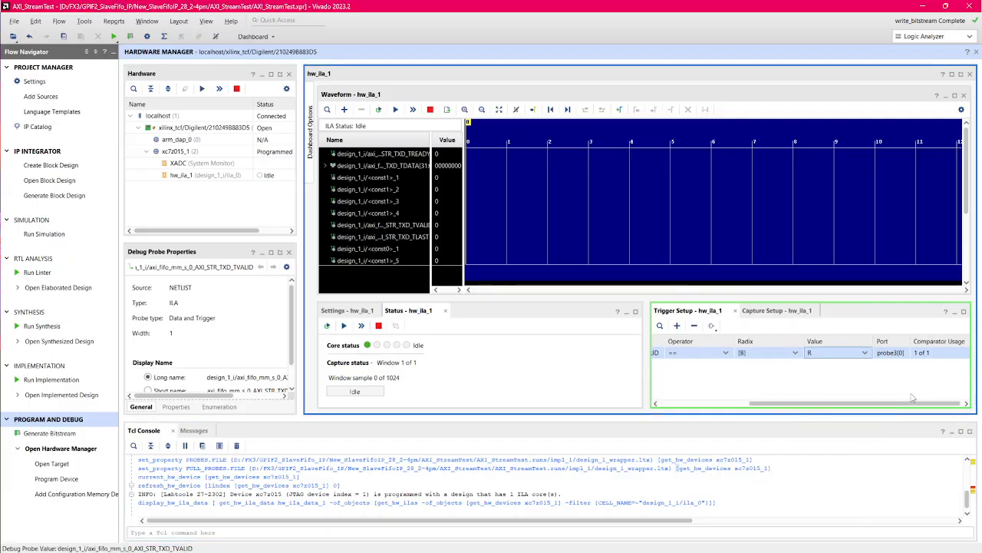
pyautogui.moveTo(900, 407); pyautogui.dragTo(812, 405)
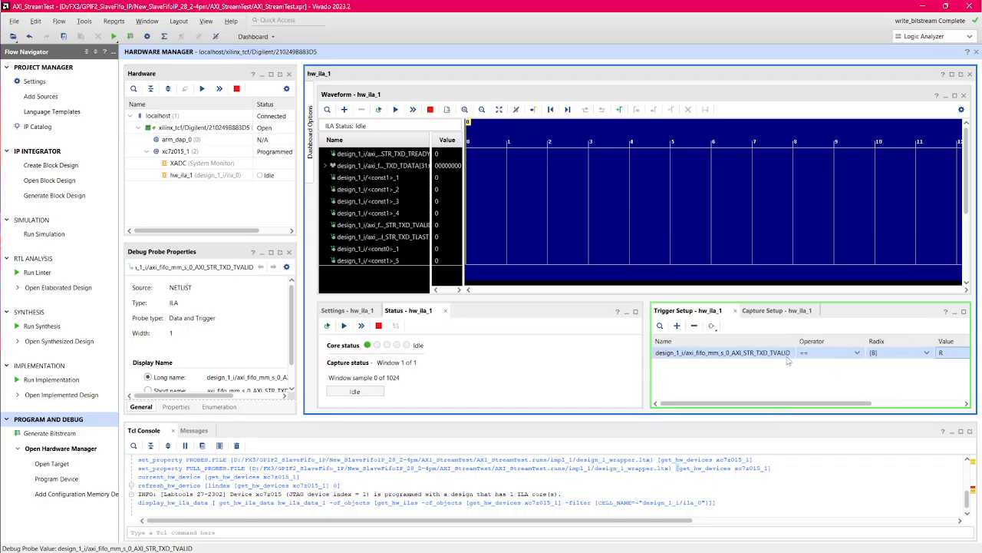
pyautogui.click(396, 110)
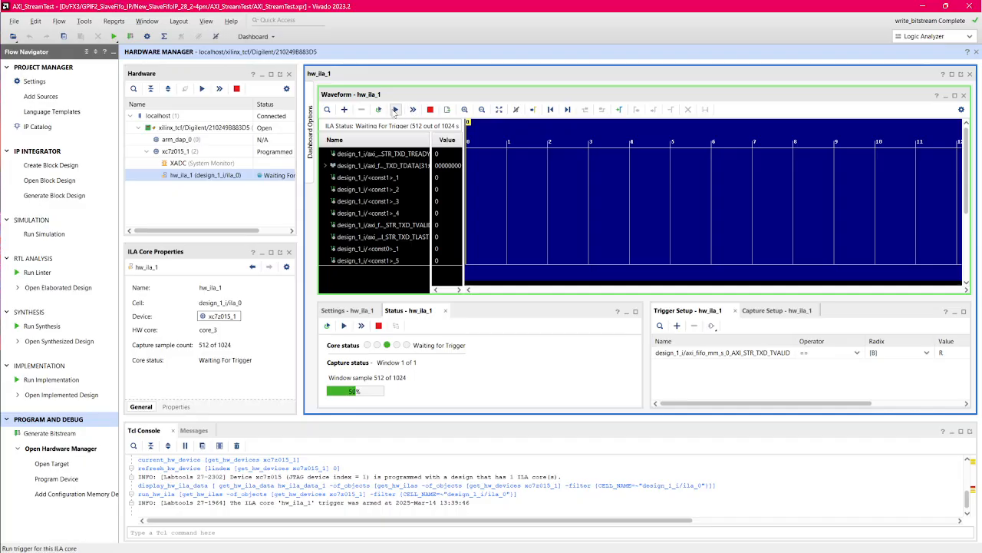
# Step: Return to the Vitis debug session and resume the program from the XLlFifoInterruptExample call
pyautogui.click(925, 6)
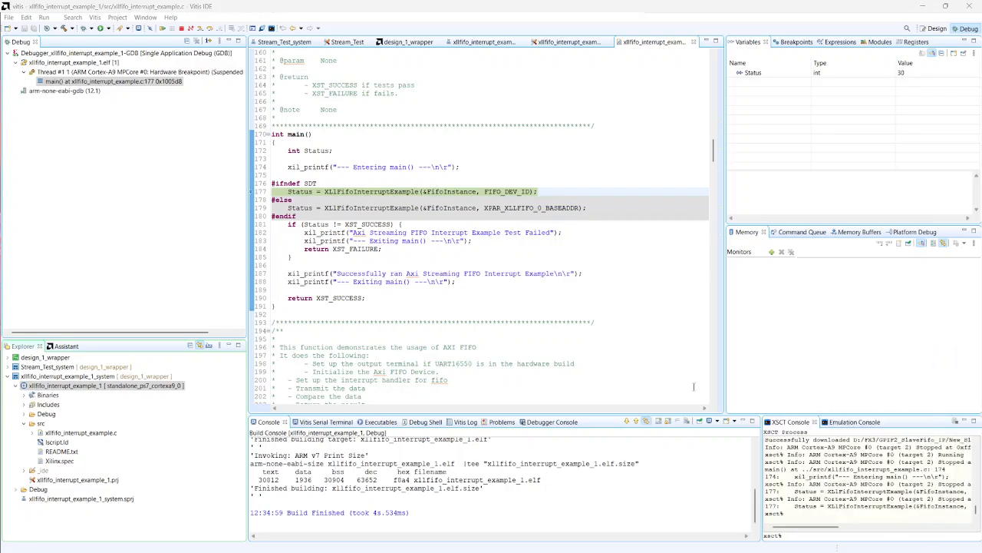
pyautogui.click(162, 29)
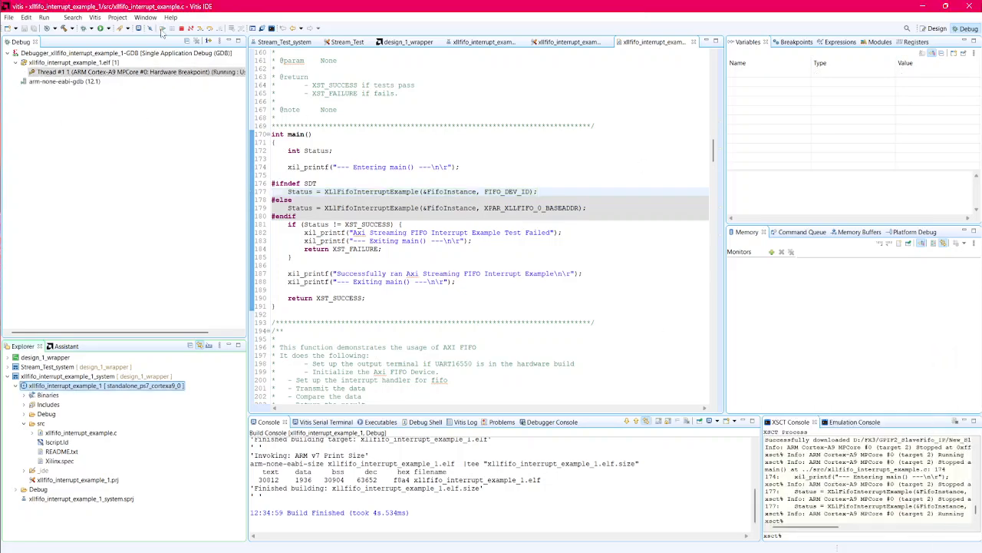
# Step: Switch to Vivado, maximize the hw_ila_1 dashboard and its waveform, and fit the whole capture in view
pyautogui.moveTo(351, 552); pyautogui.dragTo(344, 10)
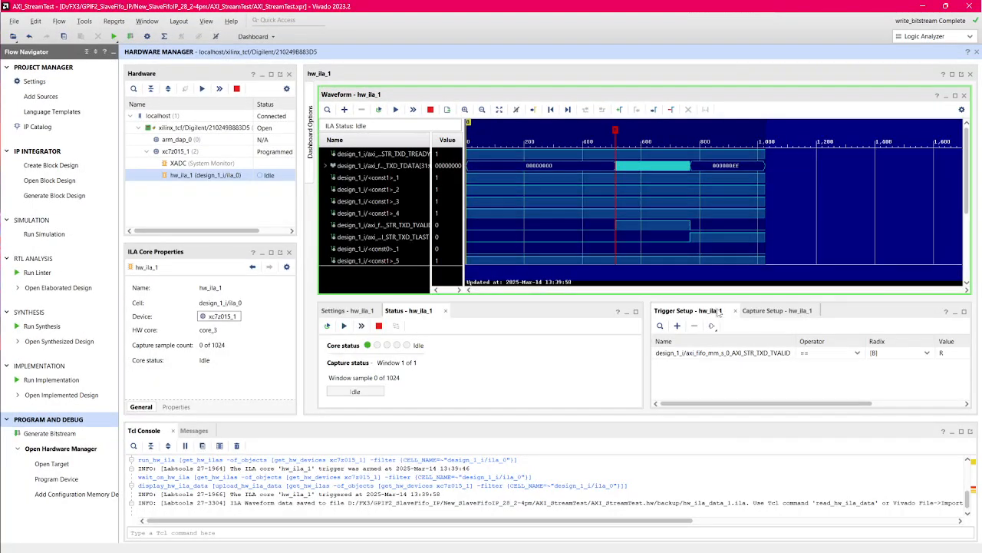
pyautogui.click(952, 75)
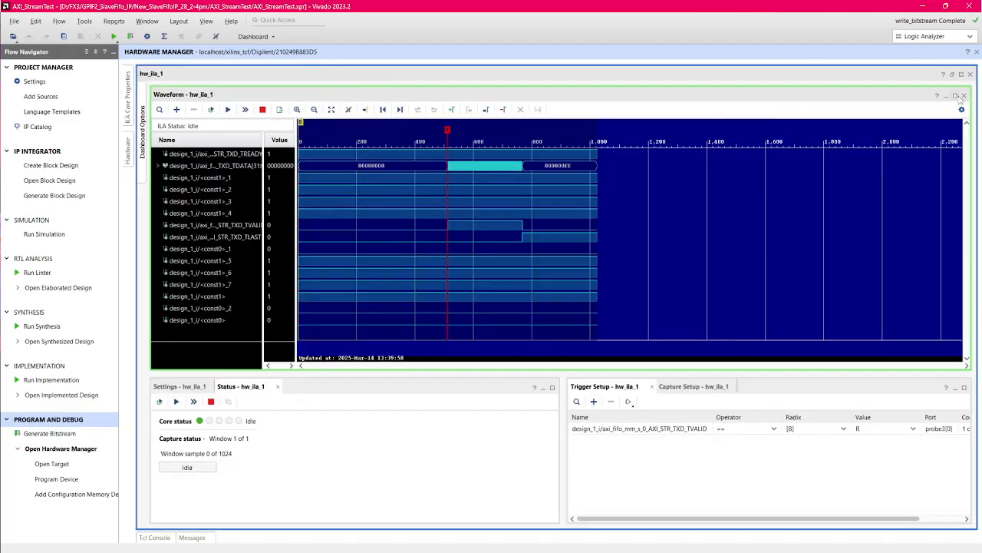
pyautogui.click(955, 96)
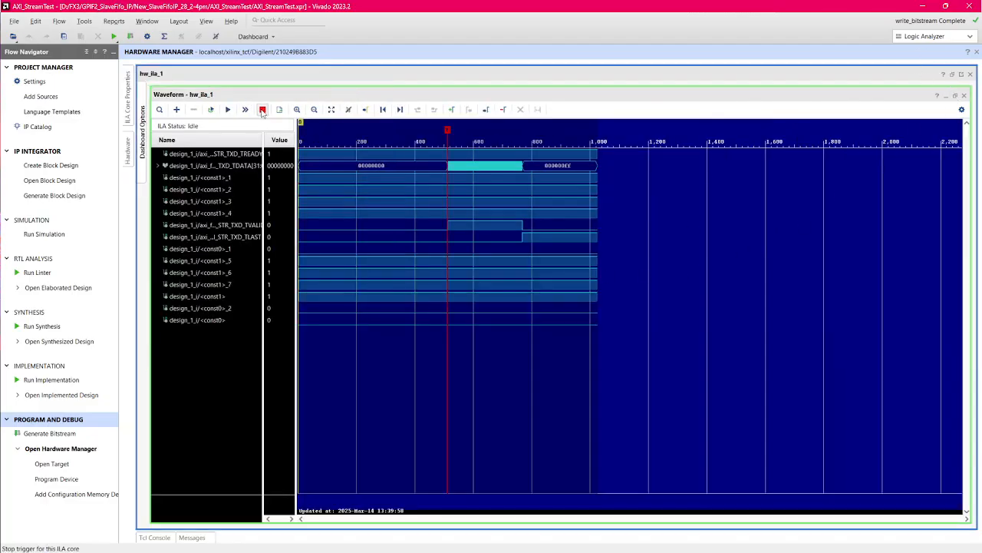
pyautogui.click(332, 109)
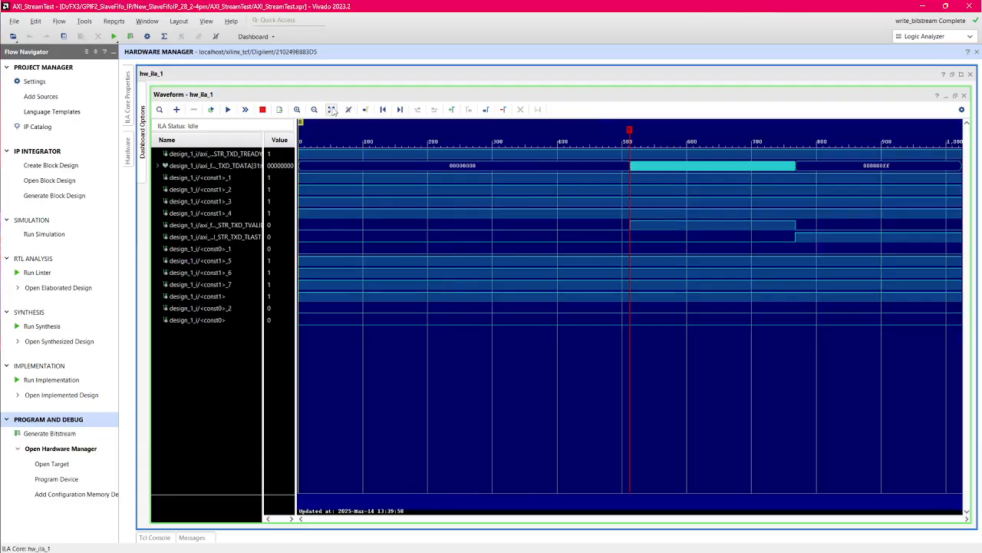
# Step: Examine the individual AXI_STR_TXD_TDATA words following the trigger point, and return to the full capture
pyautogui.moveTo(633, 166)
pyautogui.keyDown('ctrl'); pyautogui.scroll(1, 644, 165); pyautogui.keyUp('ctrl')
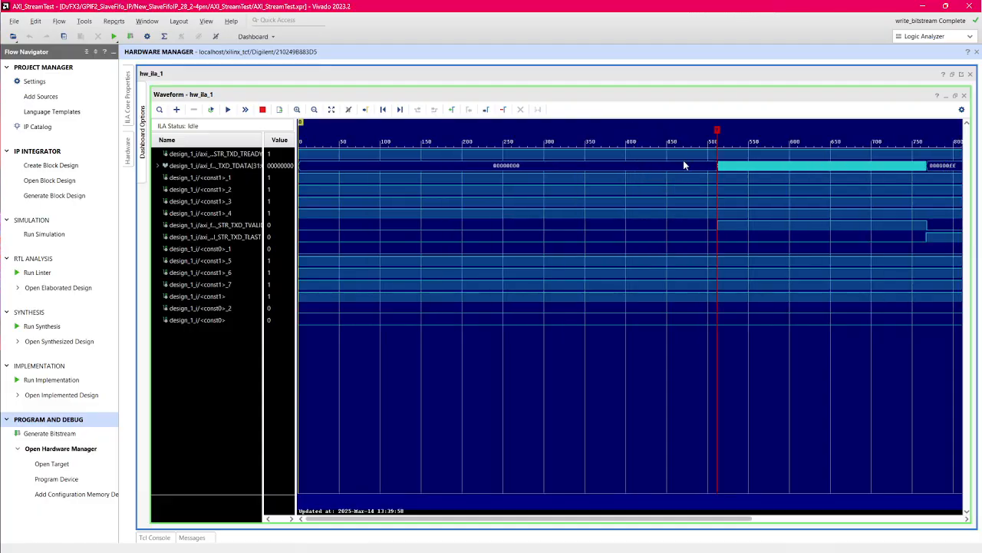
pyautogui.click(728, 170)
pyautogui.keyDown('ctrl'); pyautogui.scroll(10, 730, 170); pyautogui.keyUp('ctrl')
pyautogui.keyDown('ctrl'); pyautogui.scroll(3, 731, 170); pyautogui.keyUp('ctrl')
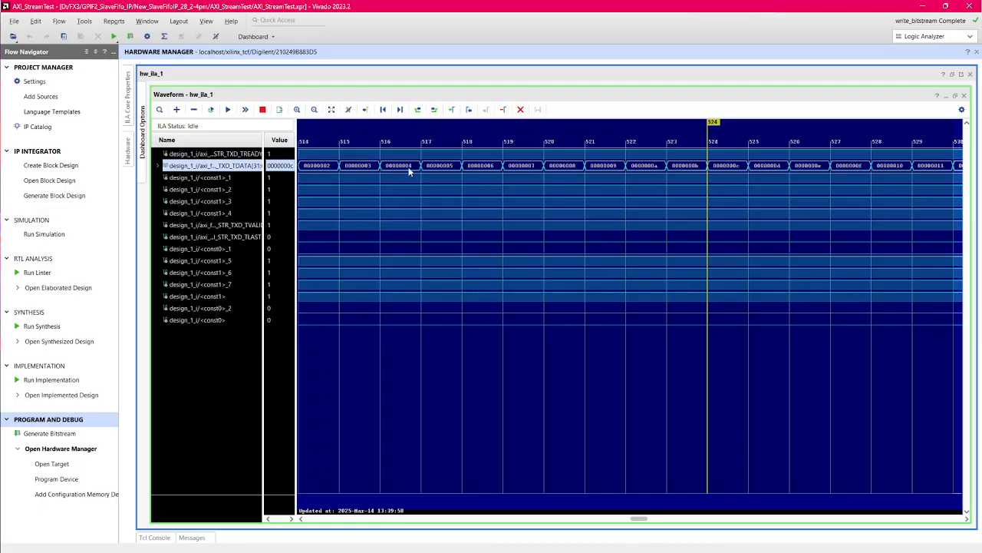
pyautogui.keyDown('ctrl'); pyautogui.scroll(-3, 712, 168); pyautogui.keyUp('ctrl')
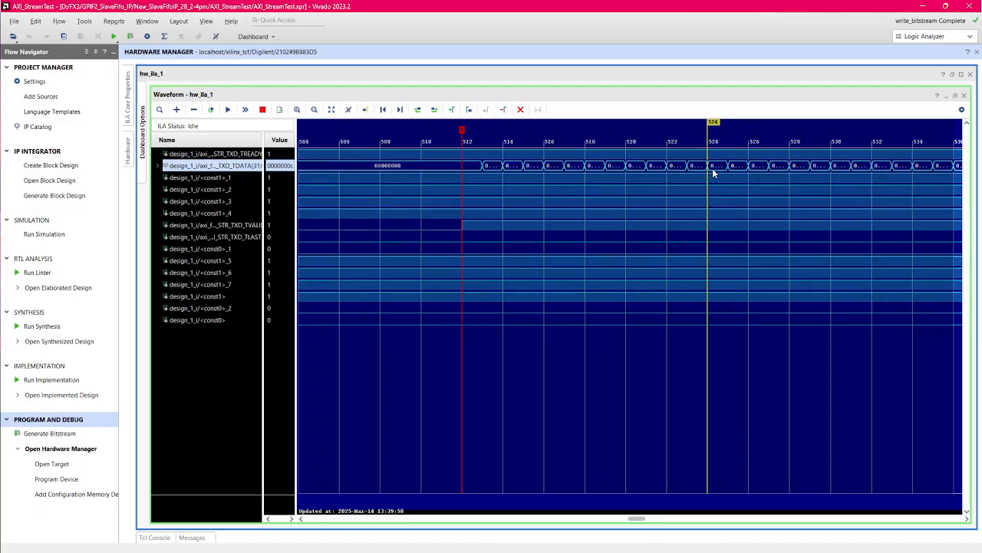
pyautogui.keyDown('ctrl'); pyautogui.scroll(-4, 713, 168); pyautogui.keyUp('ctrl')
pyautogui.keyDown('ctrl'); pyautogui.scroll(-6, 712, 168); pyautogui.keyUp('ctrl')
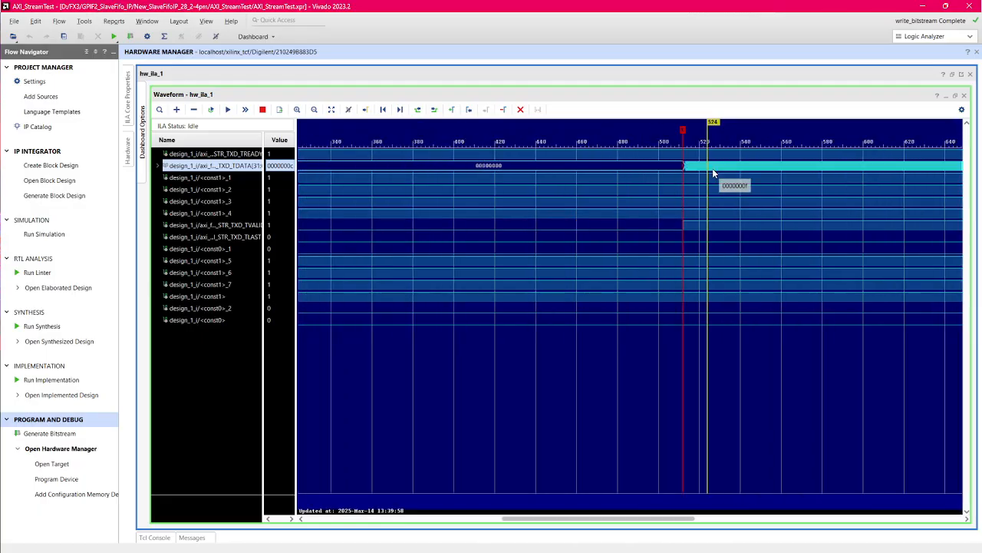
pyautogui.click(332, 110)
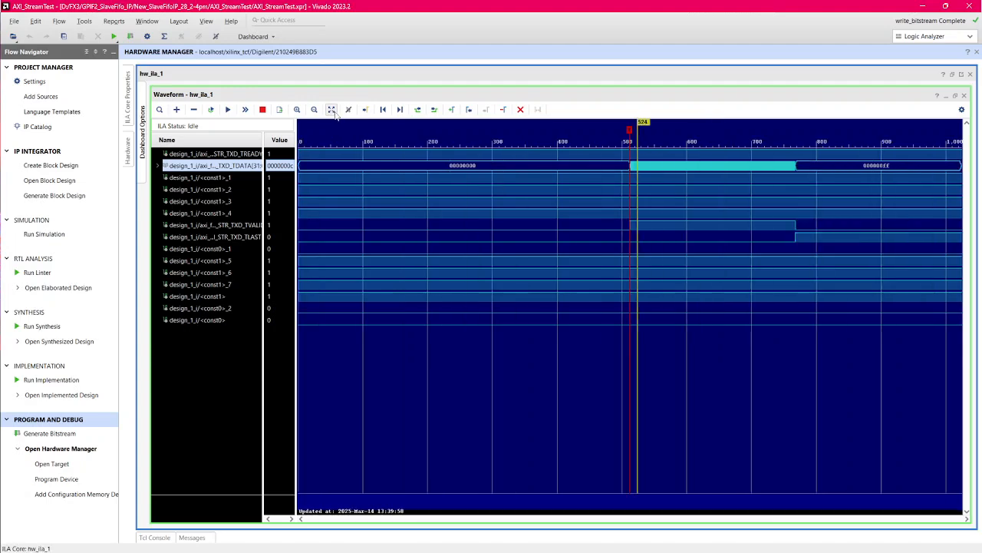
# Step: Inspect signal values by placing the waveform cursor before the trigger, within the TVALID pulse, at the TLAST rising edge, and just after it
pyautogui.click(624, 156)
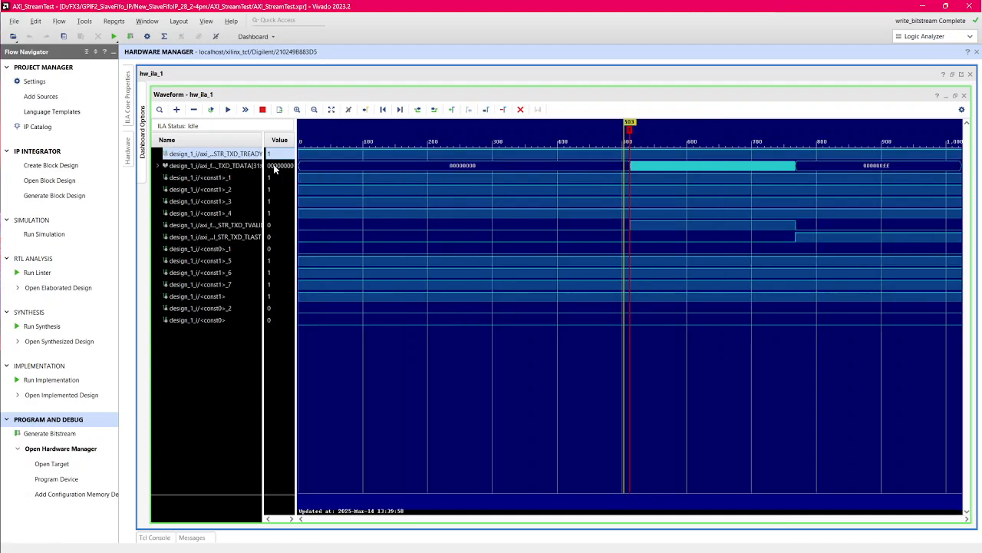
pyautogui.click(711, 226)
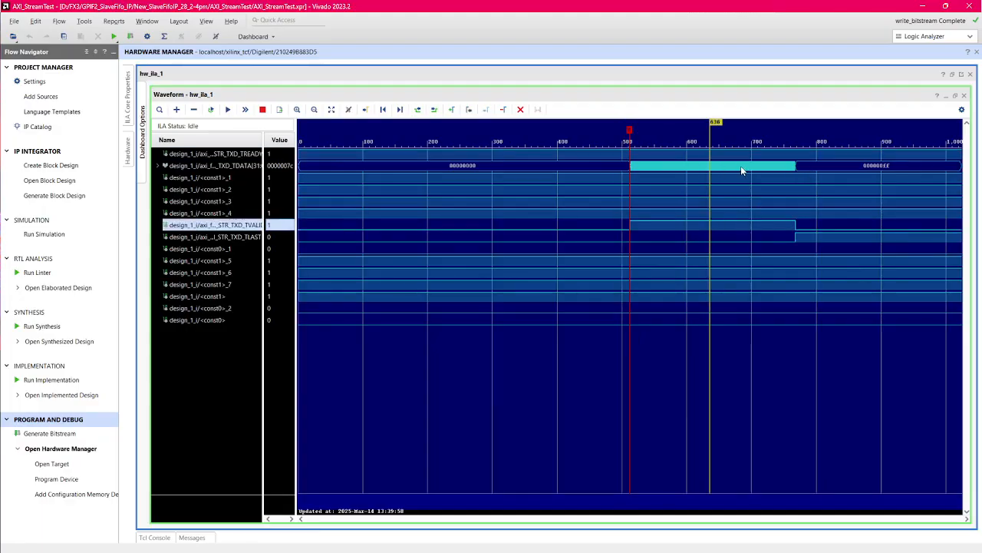
pyautogui.click(795, 237)
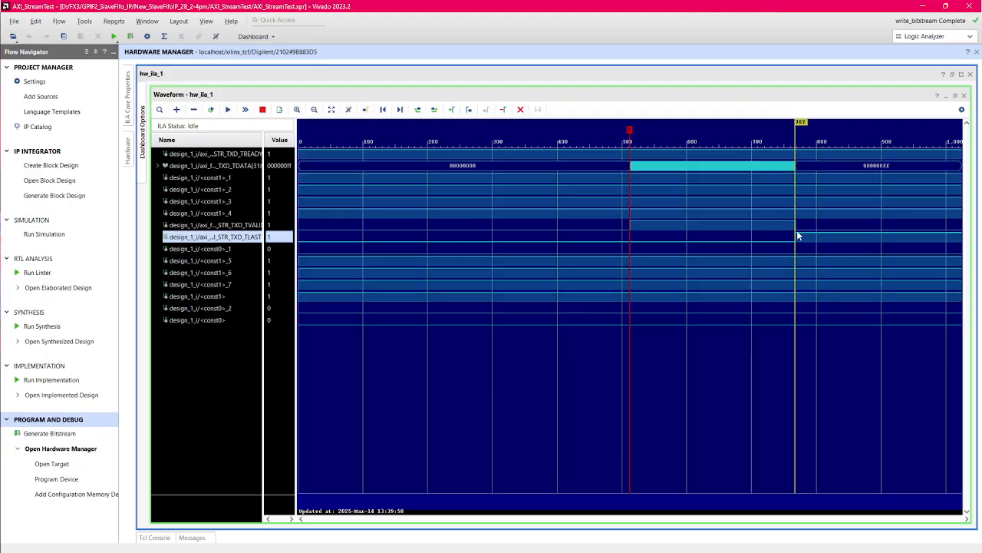
pyautogui.click(806, 158)
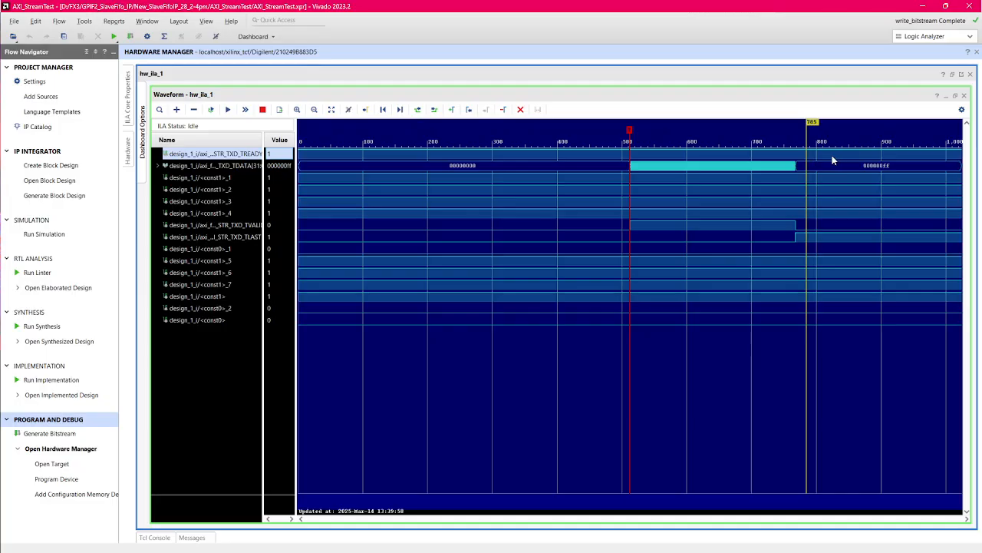
# Step: Restore the waveform and ILA dashboard to their normal size, fit the full capture, and go back to the block design
pyautogui.click(955, 95)
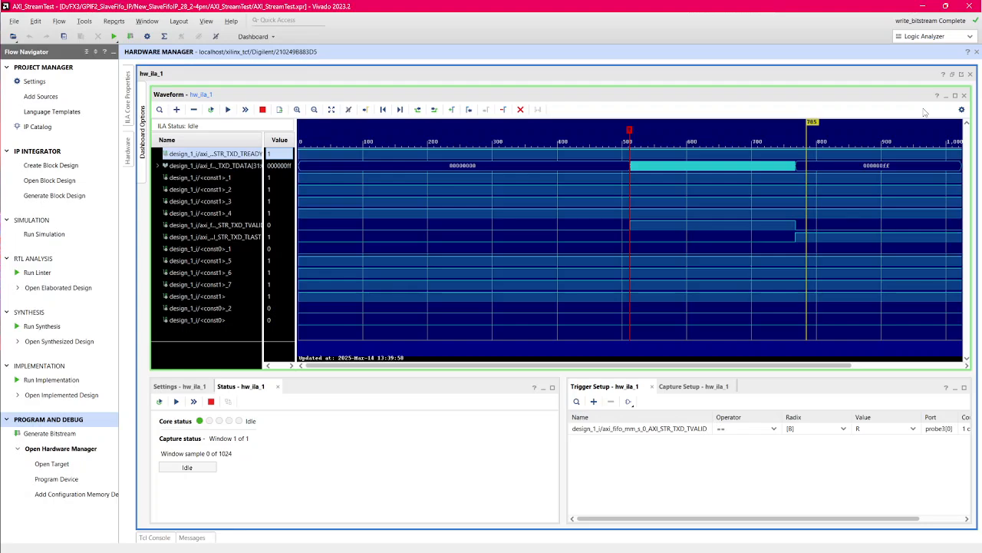
pyautogui.click(952, 76)
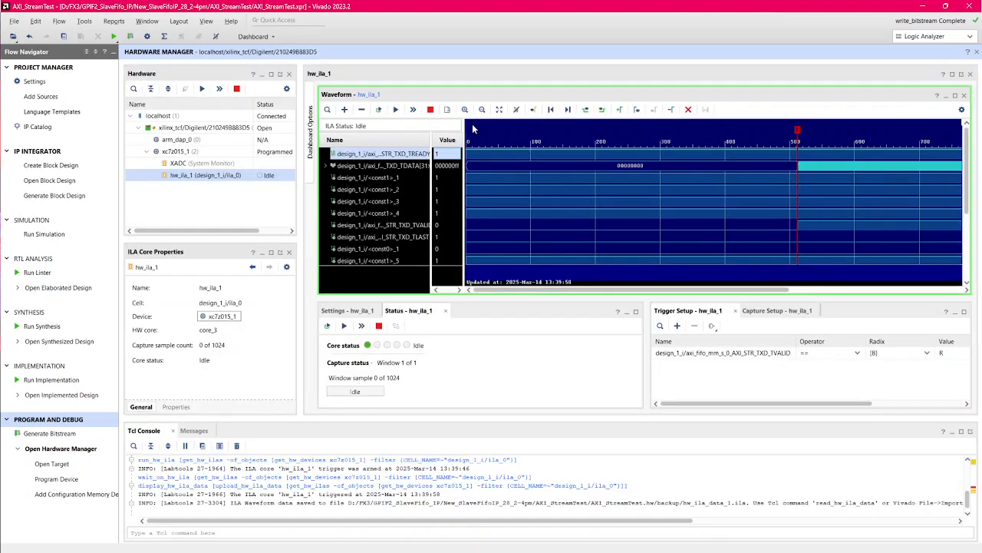
pyautogui.click(499, 109)
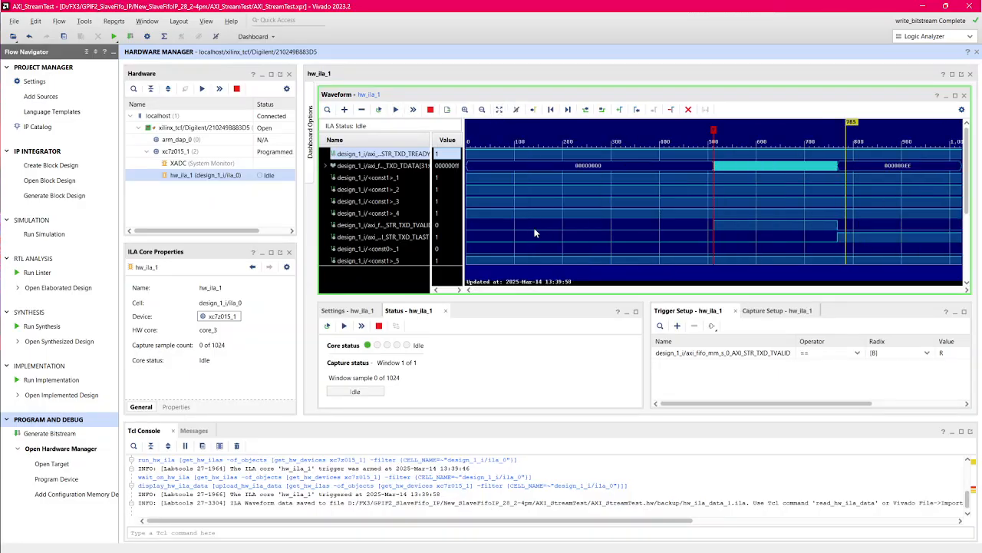
pyautogui.click(36, 151)
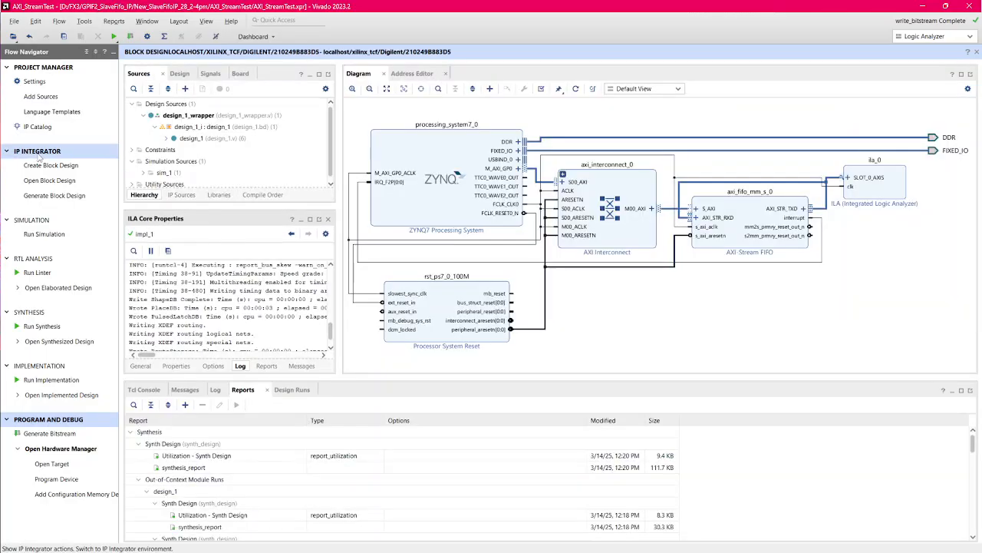